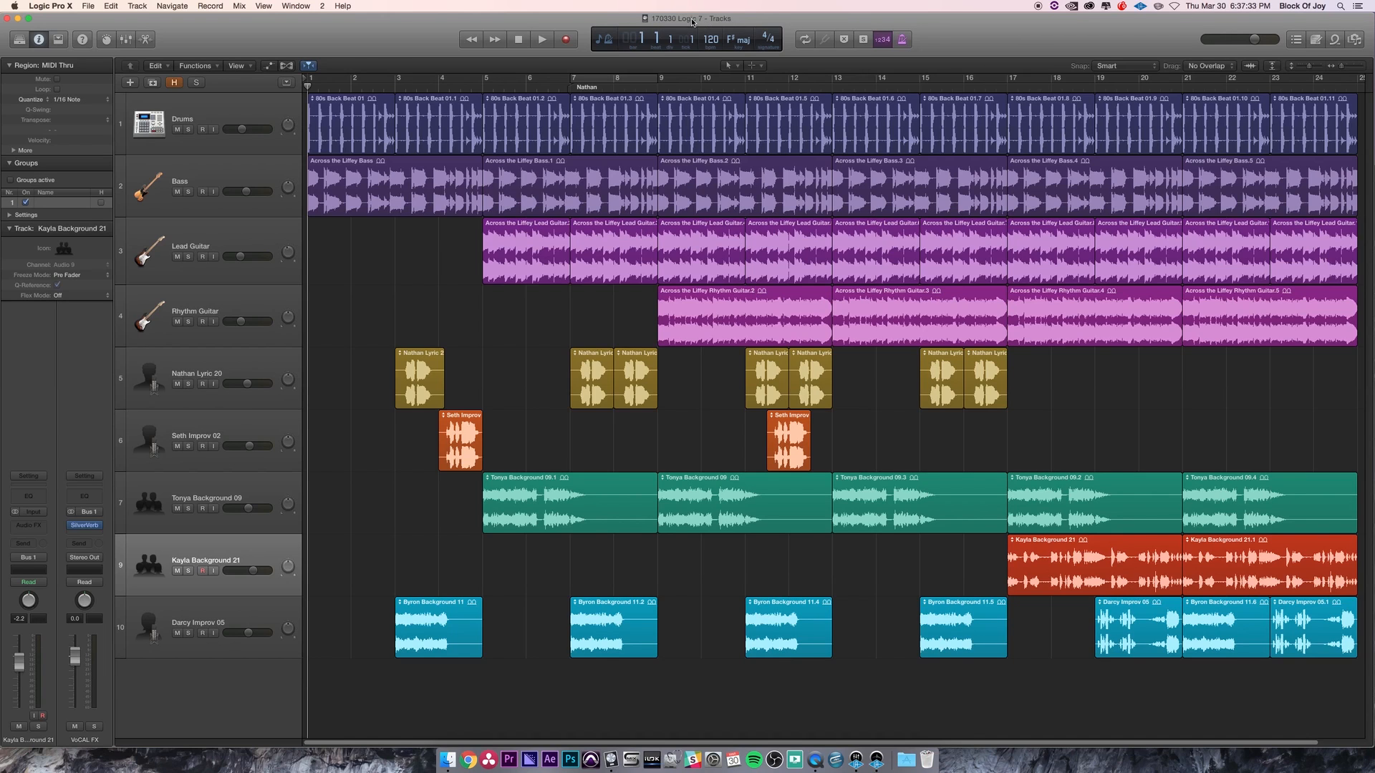
- Save a copy of the project under the name 170330 Logic 7 Edit A
{"action": "left_click", "coordinate": [91, 5]}
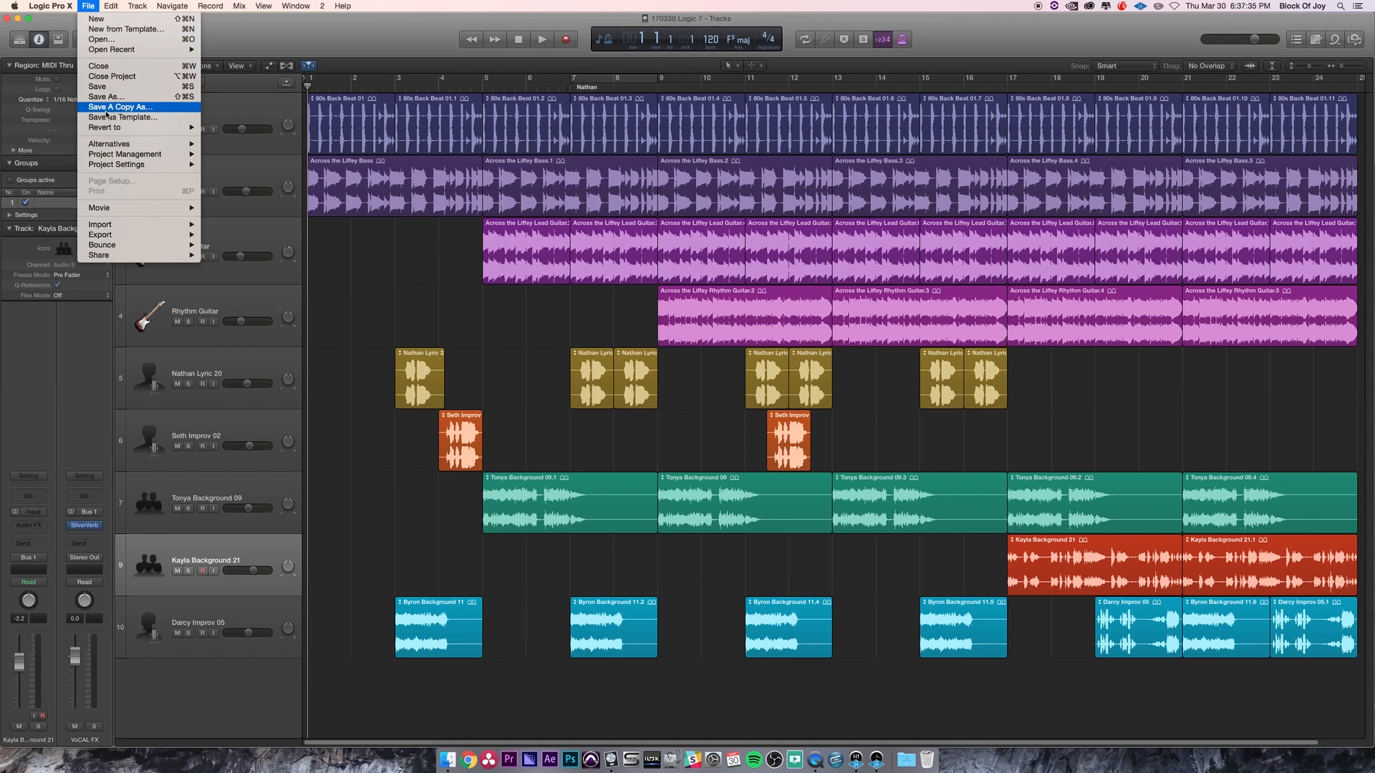
{"action": "left_click", "coordinate": [148, 106]}
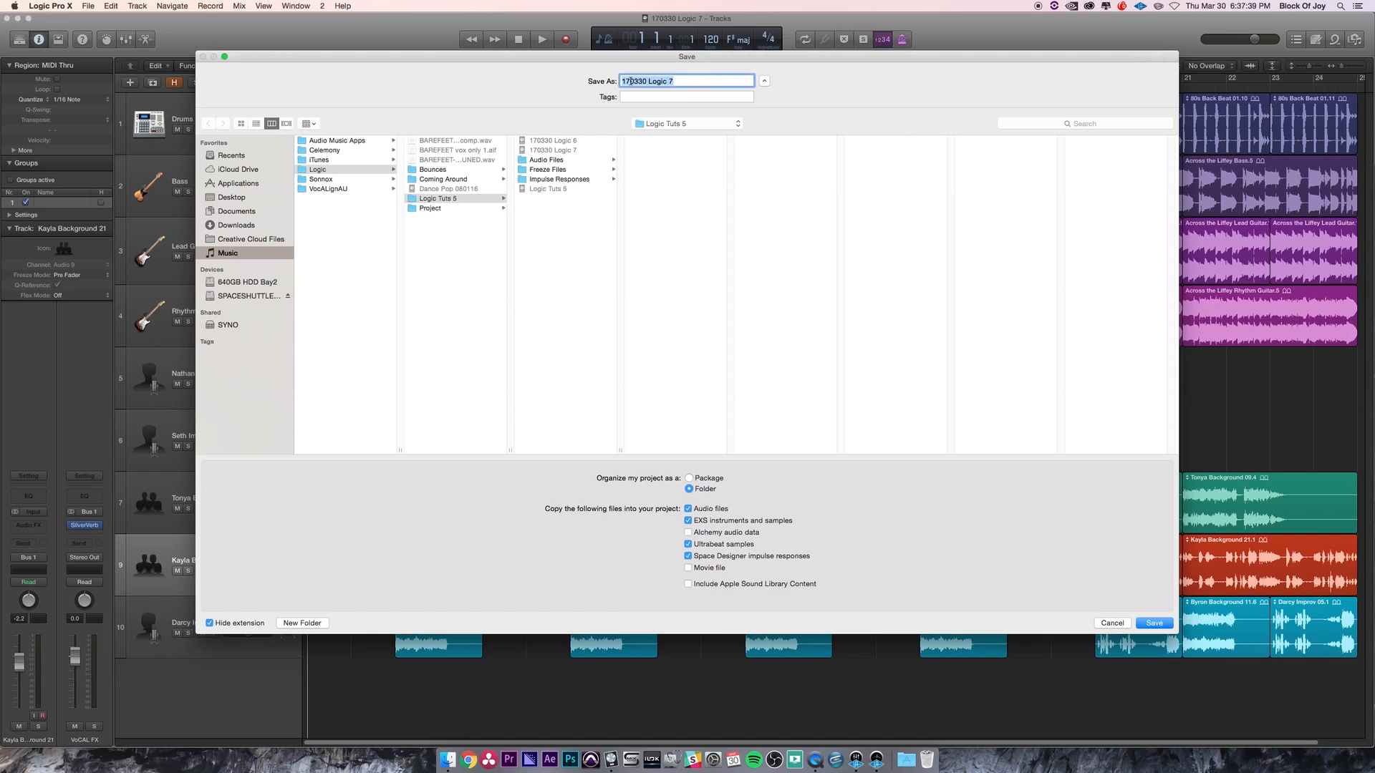
{"action": "left_click", "coordinate": [631, 81]}
{"action": "left_click_drag", "start_coordinate": [627, 81], "coordinate": [620, 81]}
{"action": "left_click", "coordinate": [635, 81]}
{"action": "type", "text": "Edit A"}
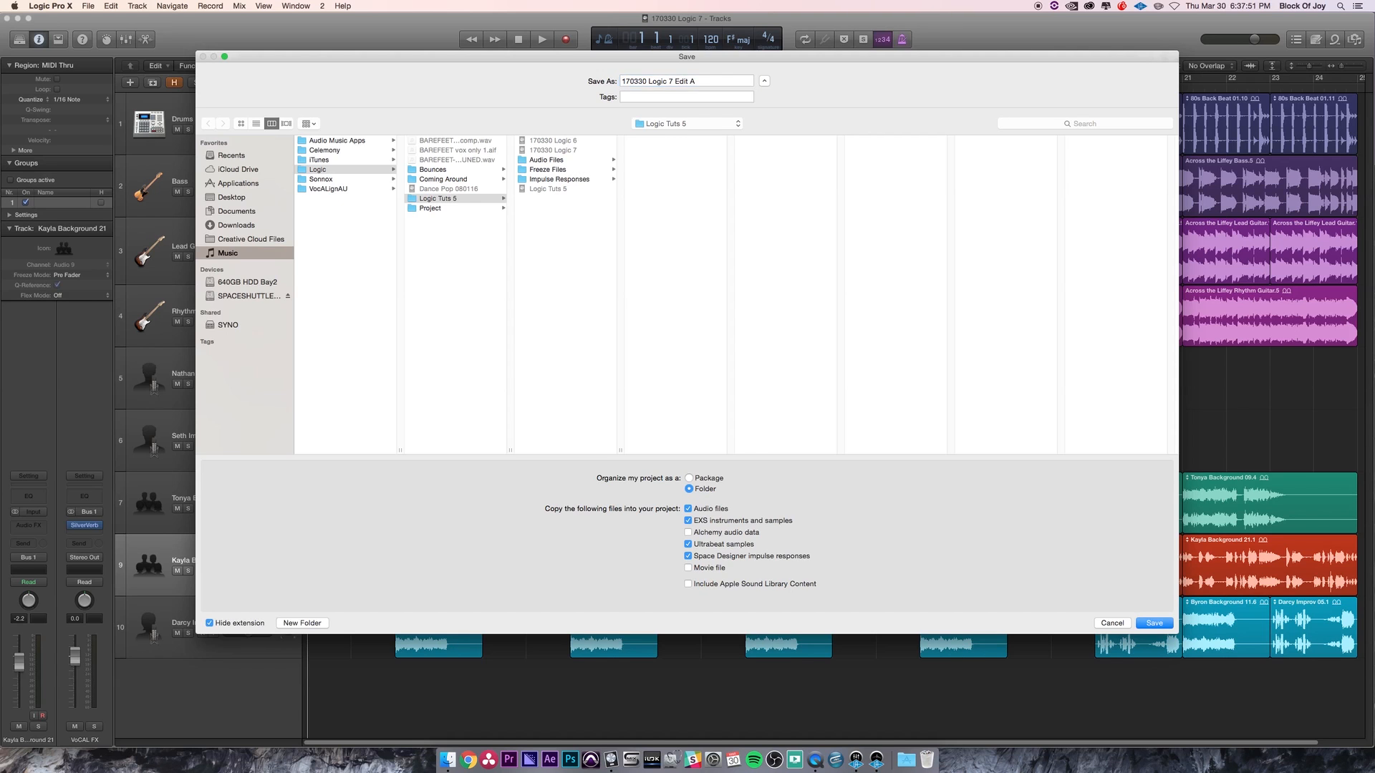
{"action": "key", "text": "Return"}
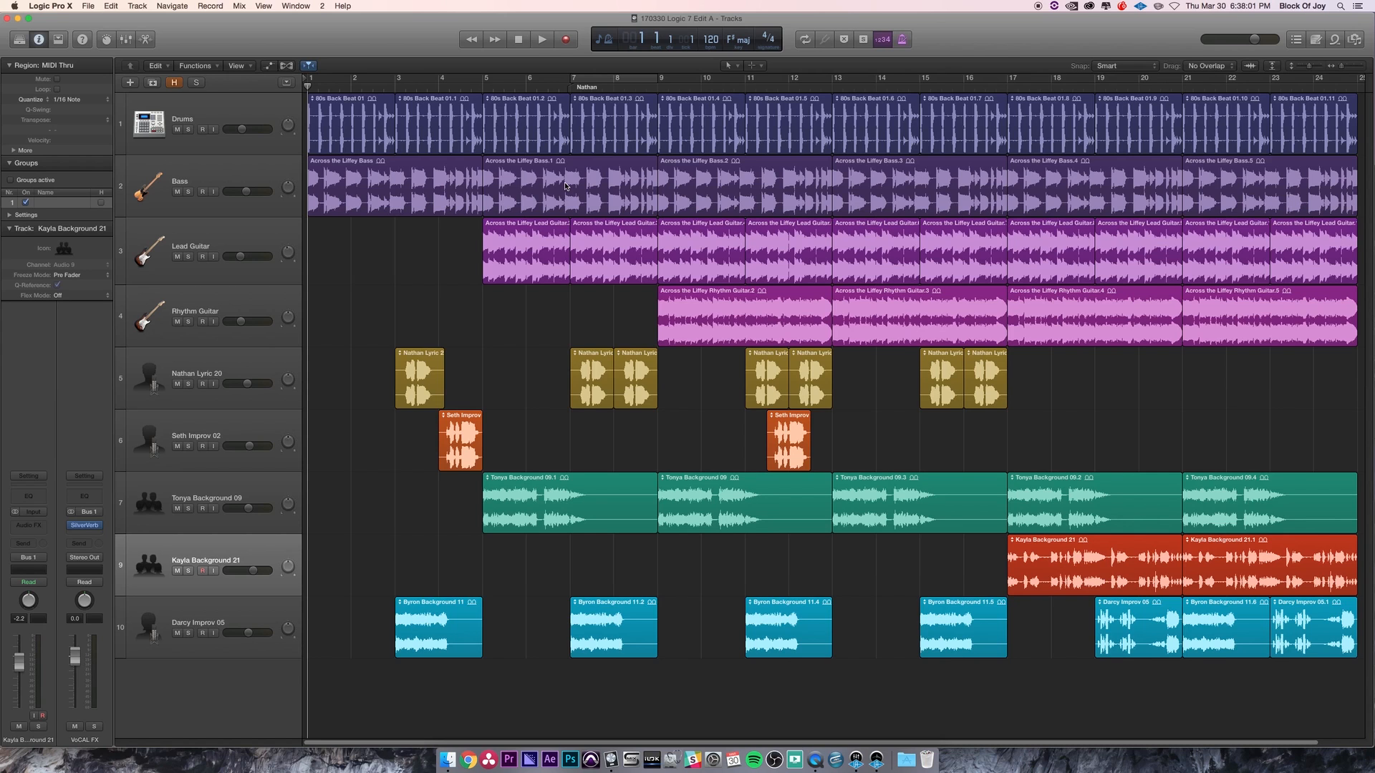
{"action": "left_click", "coordinate": [82, 4]}
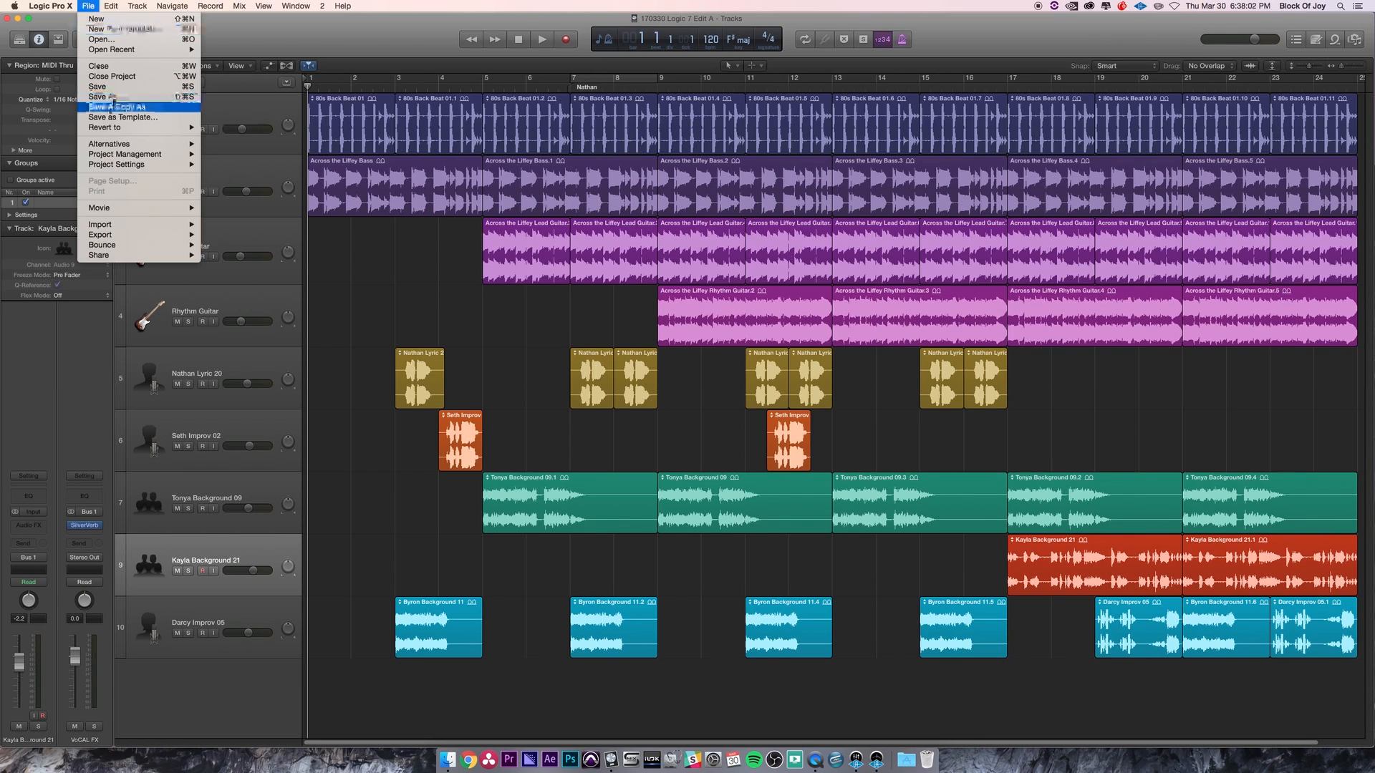
{"action": "left_click", "coordinate": [220, 25]}
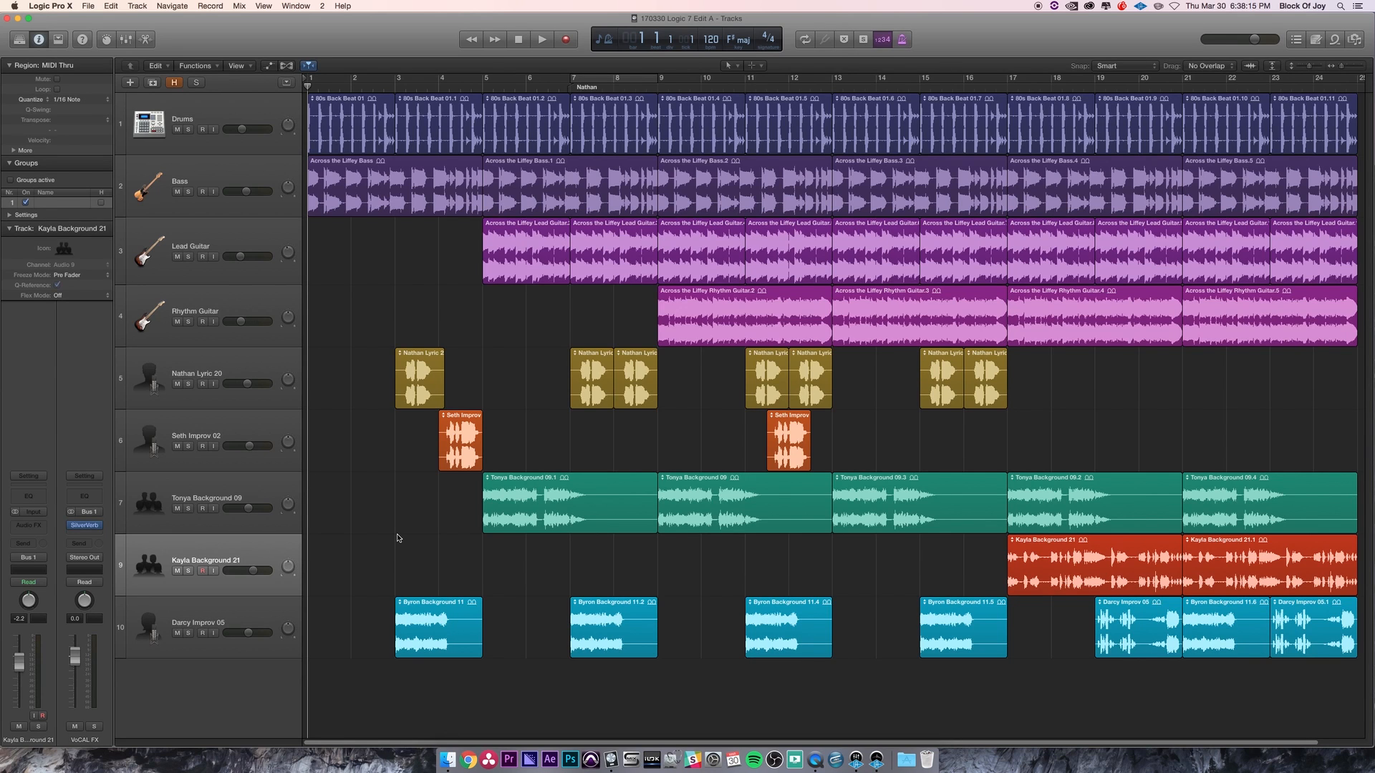
{"action": "key", "text": "x"}
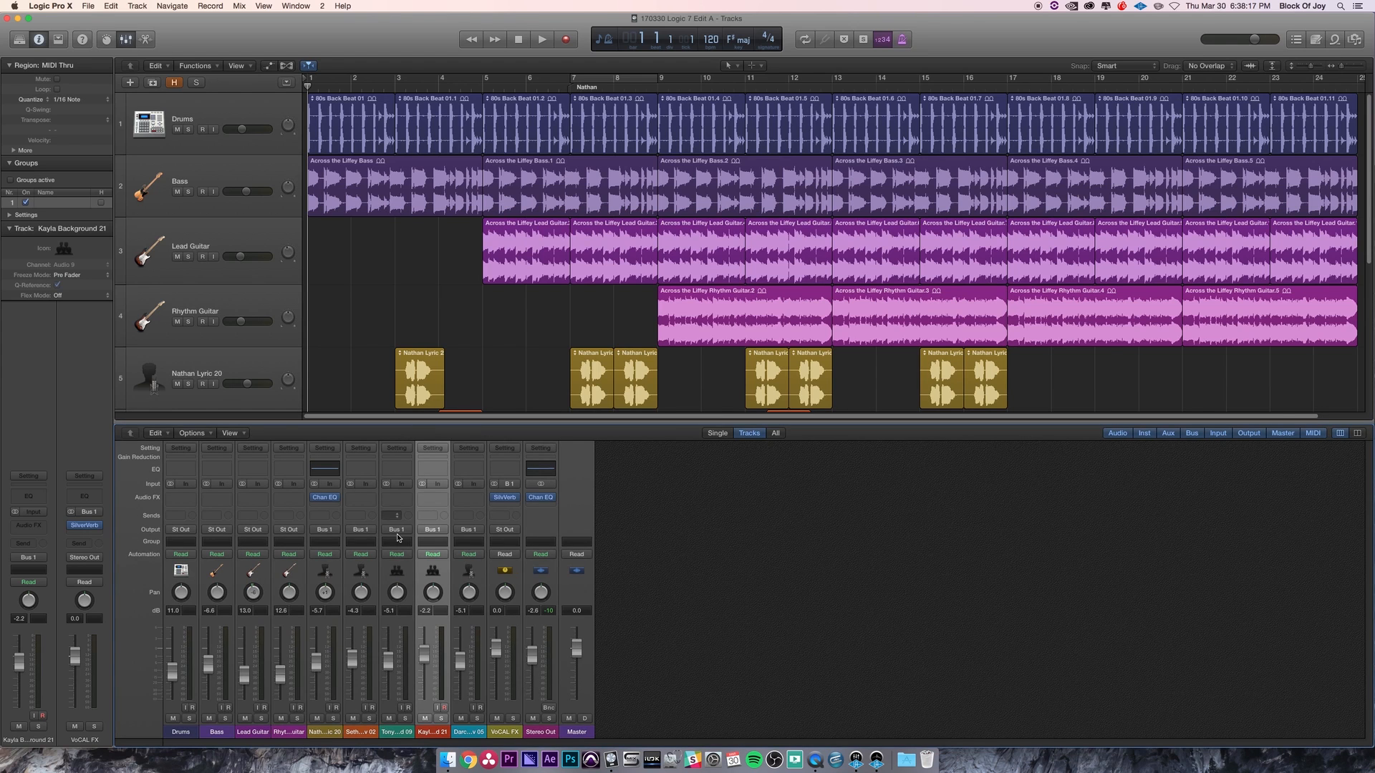
{"action": "key", "text": "x"}
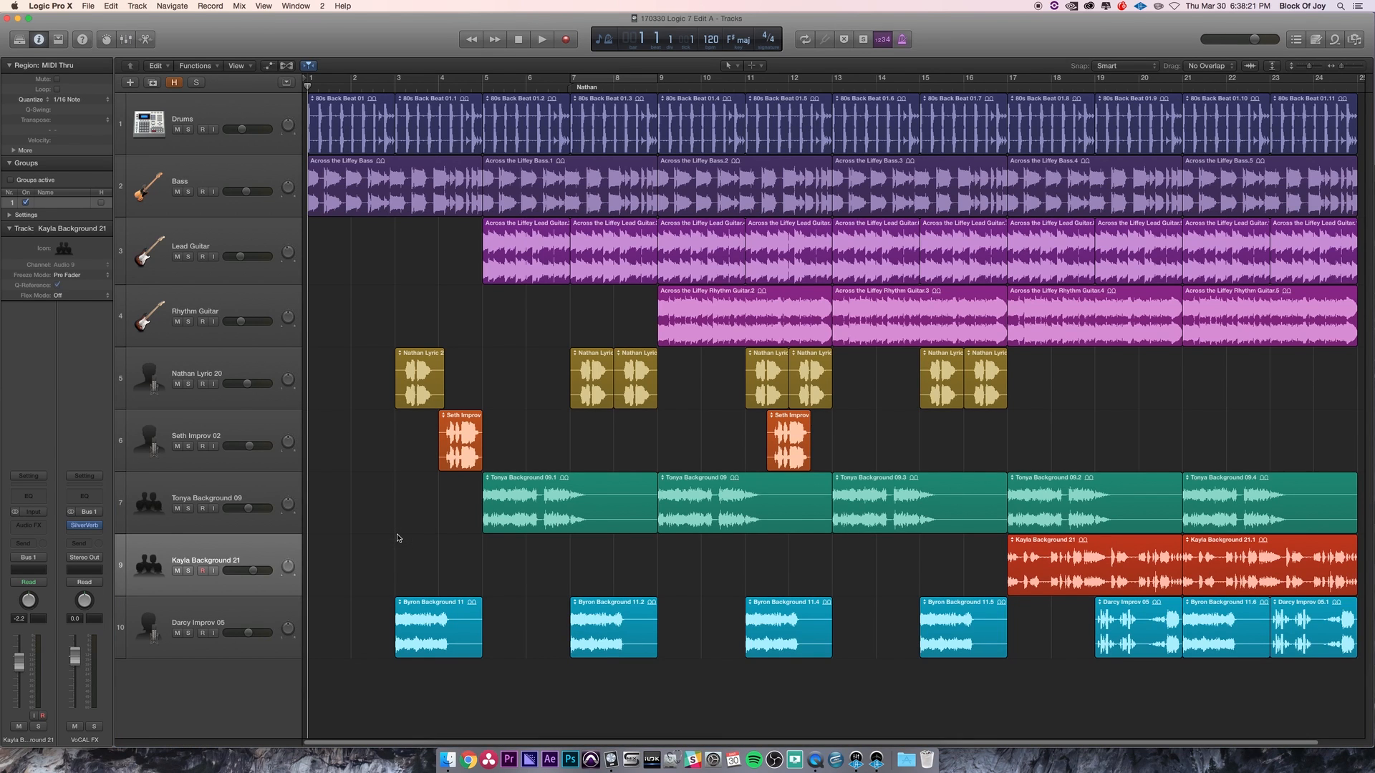
- Zoom the track lanes vertically in and out to compare different track heights
{"action": "key", "text": "grave"}
{"action": "left_click_drag", "start_coordinate": [1309, 66], "coordinate": [1305, 68]}
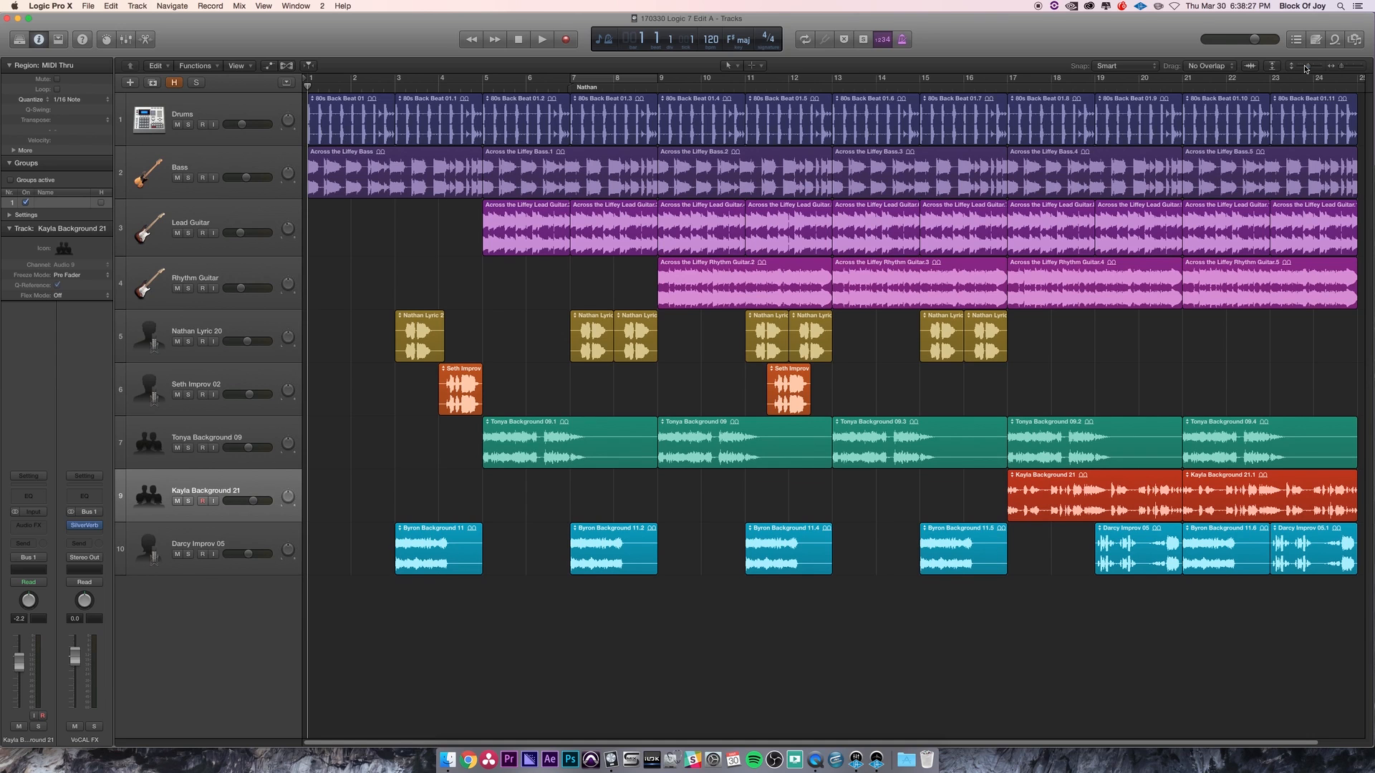
{"action": "left_click_drag", "start_coordinate": [1308, 67], "coordinate": [1310, 69]}
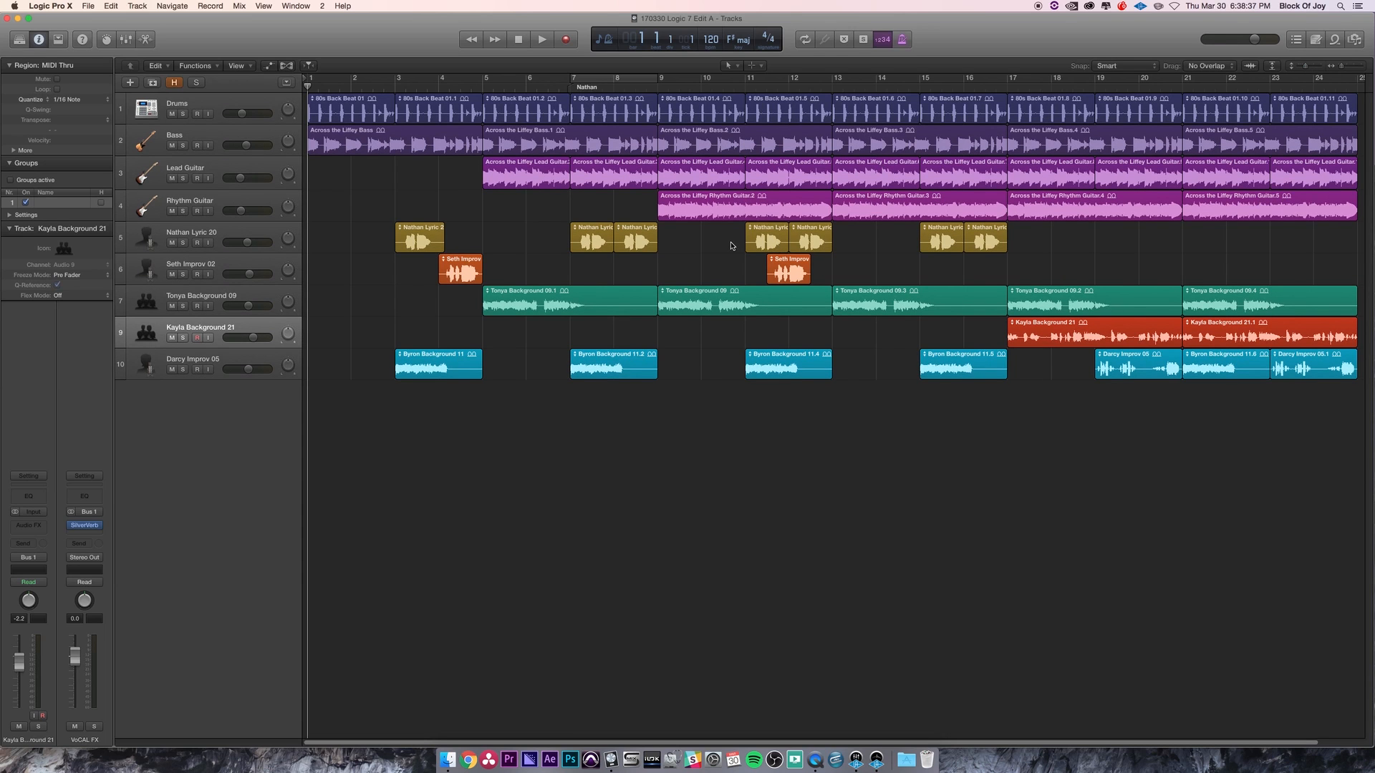
{"action": "key", "text": "z"}
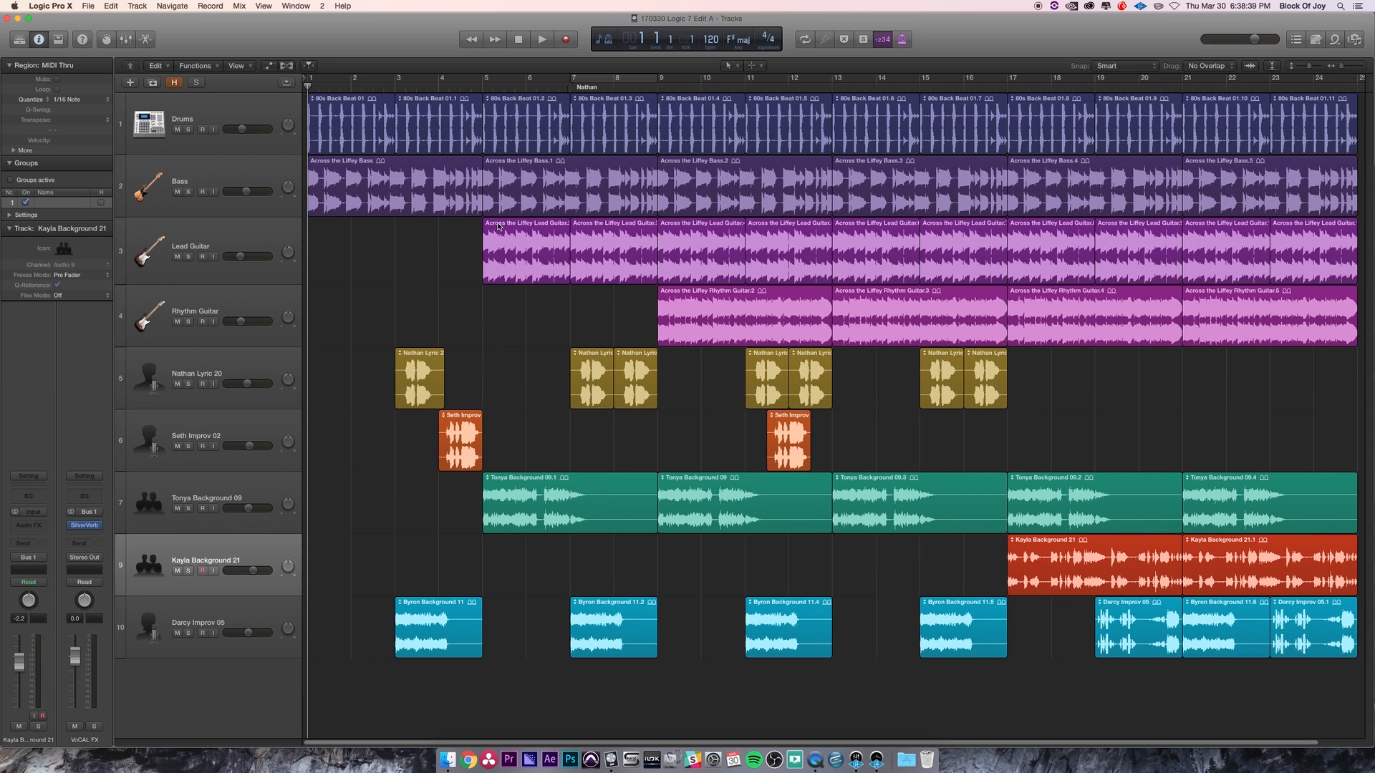
{"action": "key", "text": "z"}
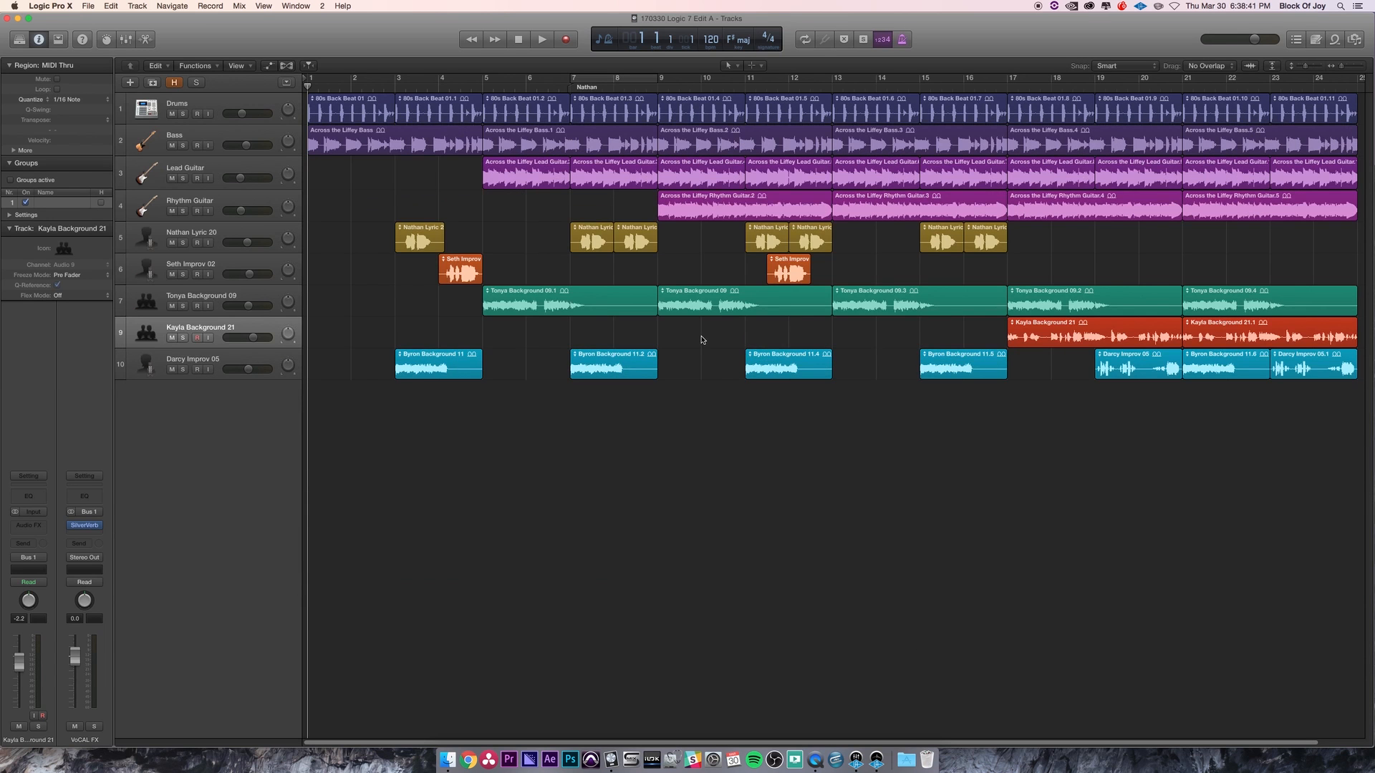
{"action": "key", "text": "z"}
{"action": "key", "text": "z"}
- Select the Darcy Improv 05 track and move the playhead to the start of bar 3
{"action": "left_click", "coordinate": [201, 358]}
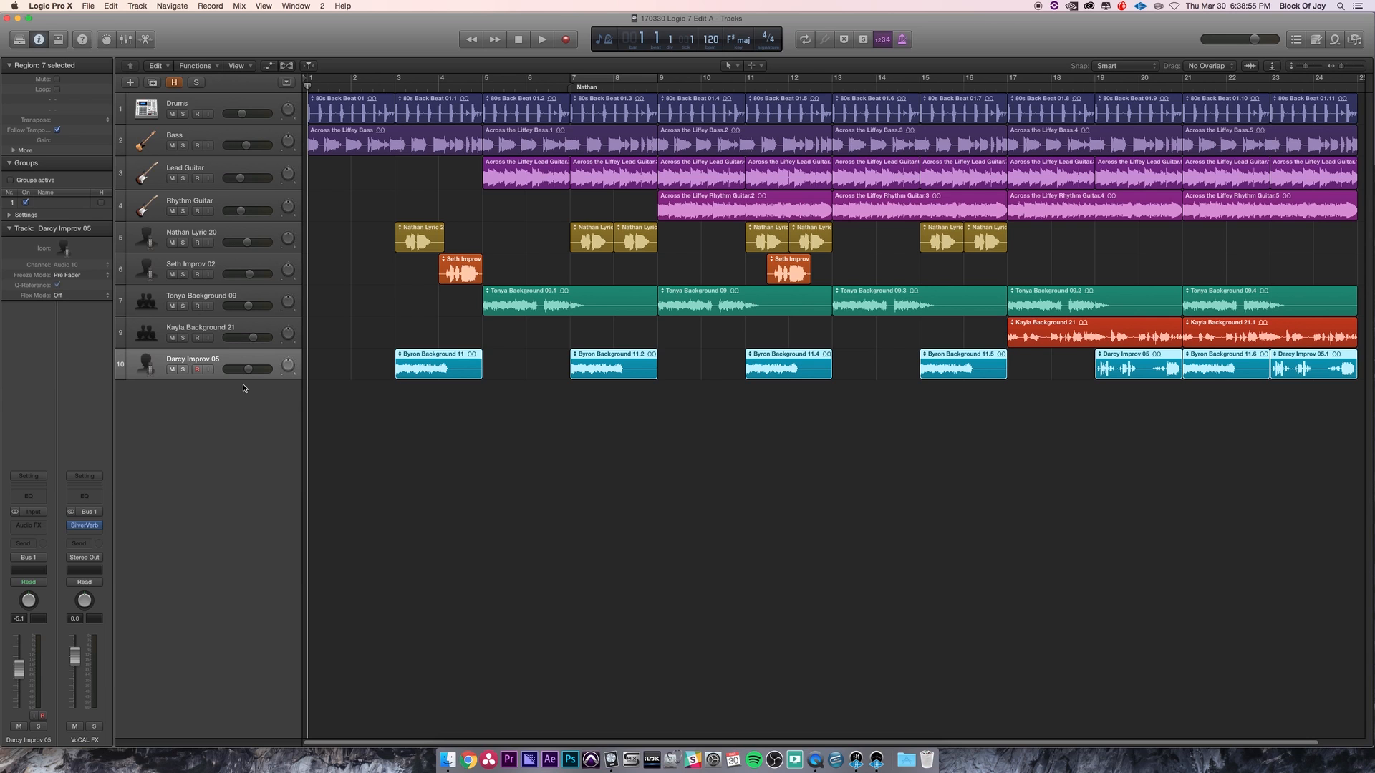
{"action": "key", "text": "z"}
{"action": "key", "text": "z"}
{"action": "left_click", "coordinate": [395, 86]}
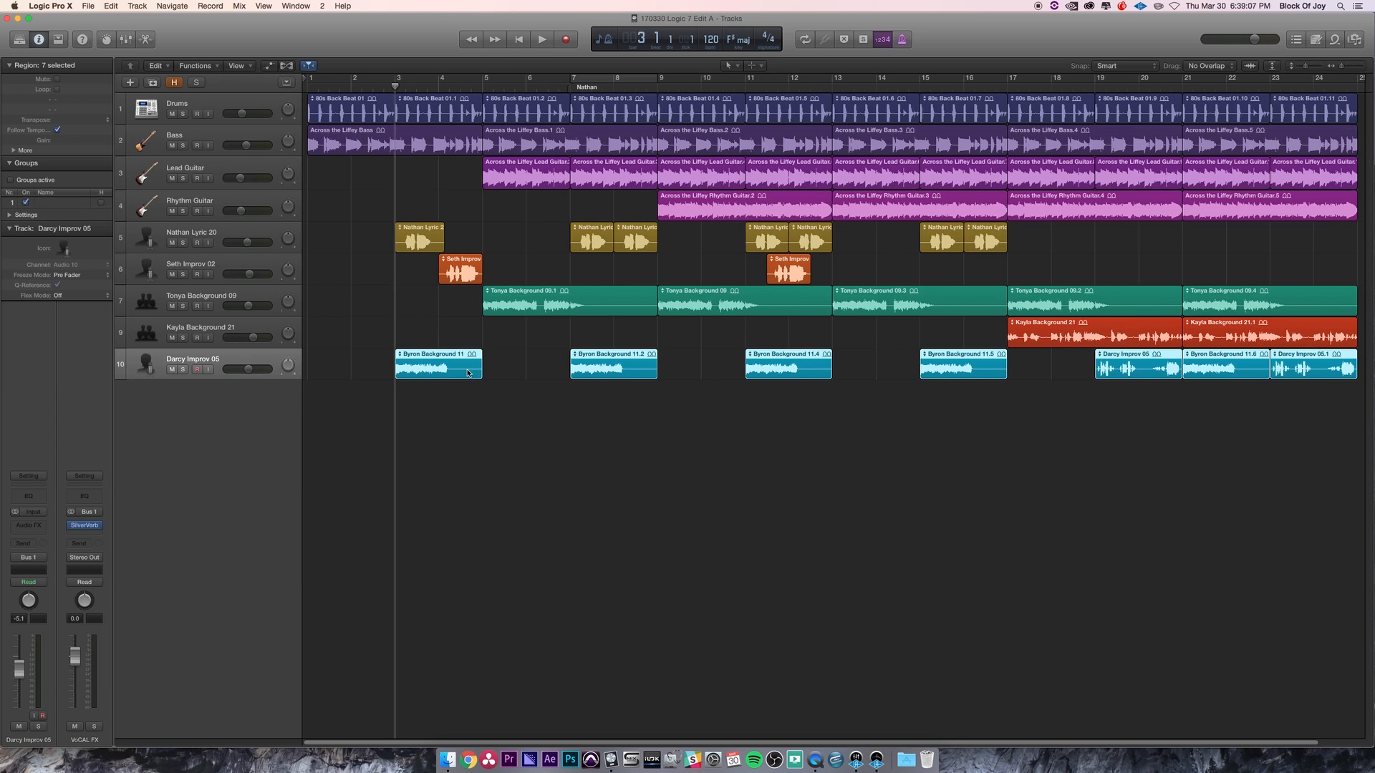
{"action": "left_click", "coordinate": [527, 371]}
{"action": "key", "text": "super+Down"}
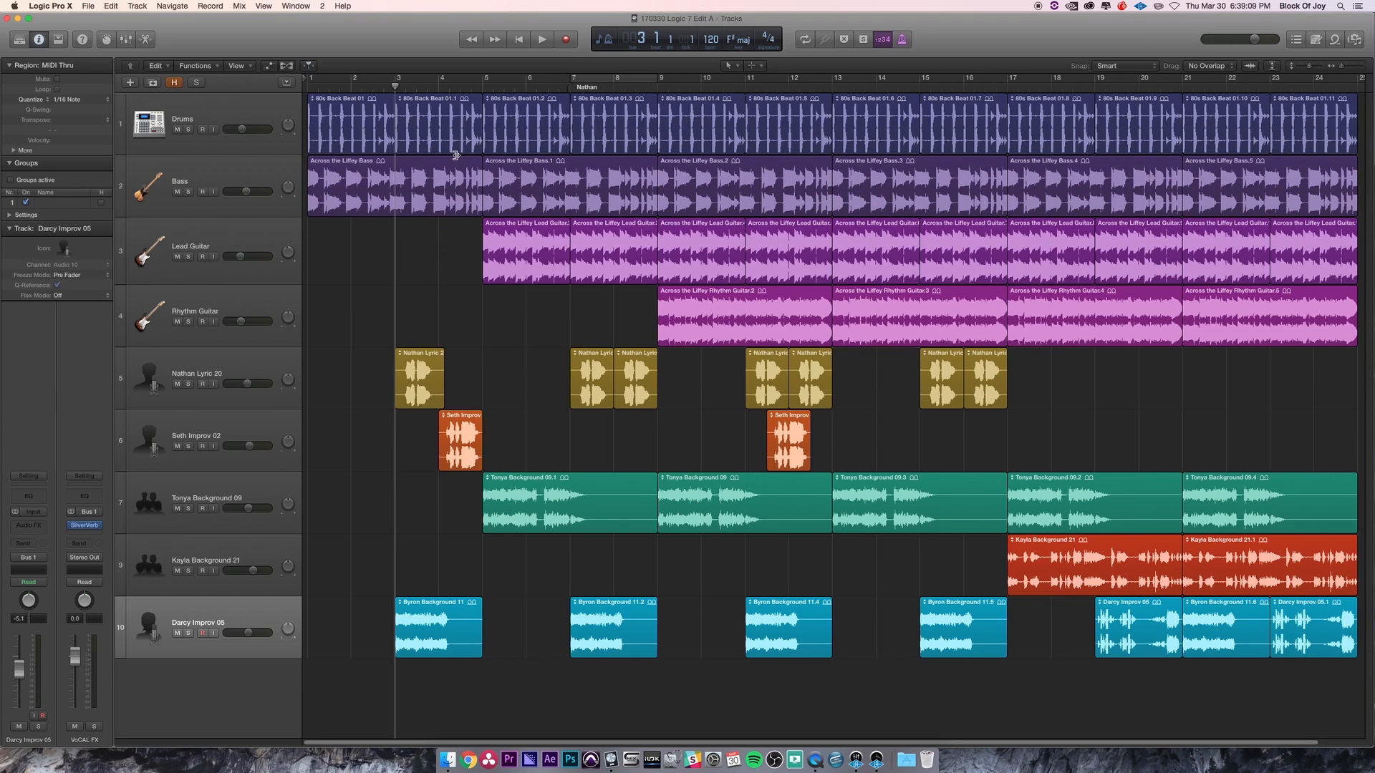
{"action": "key", "text": "super+Up"}
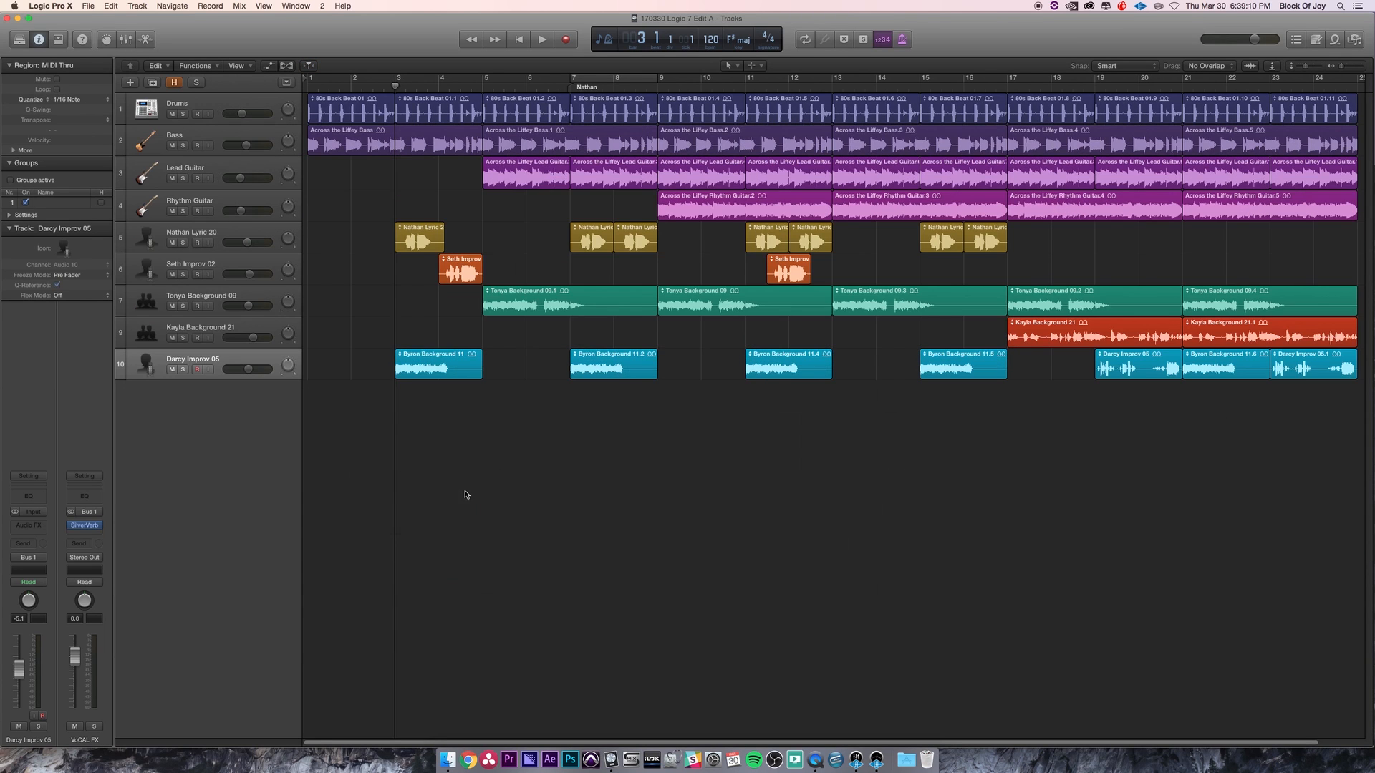
- Practise selecting single and multiple regions, including Byron Background 11, then deselect everything
{"action": "left_click", "coordinate": [415, 363]}
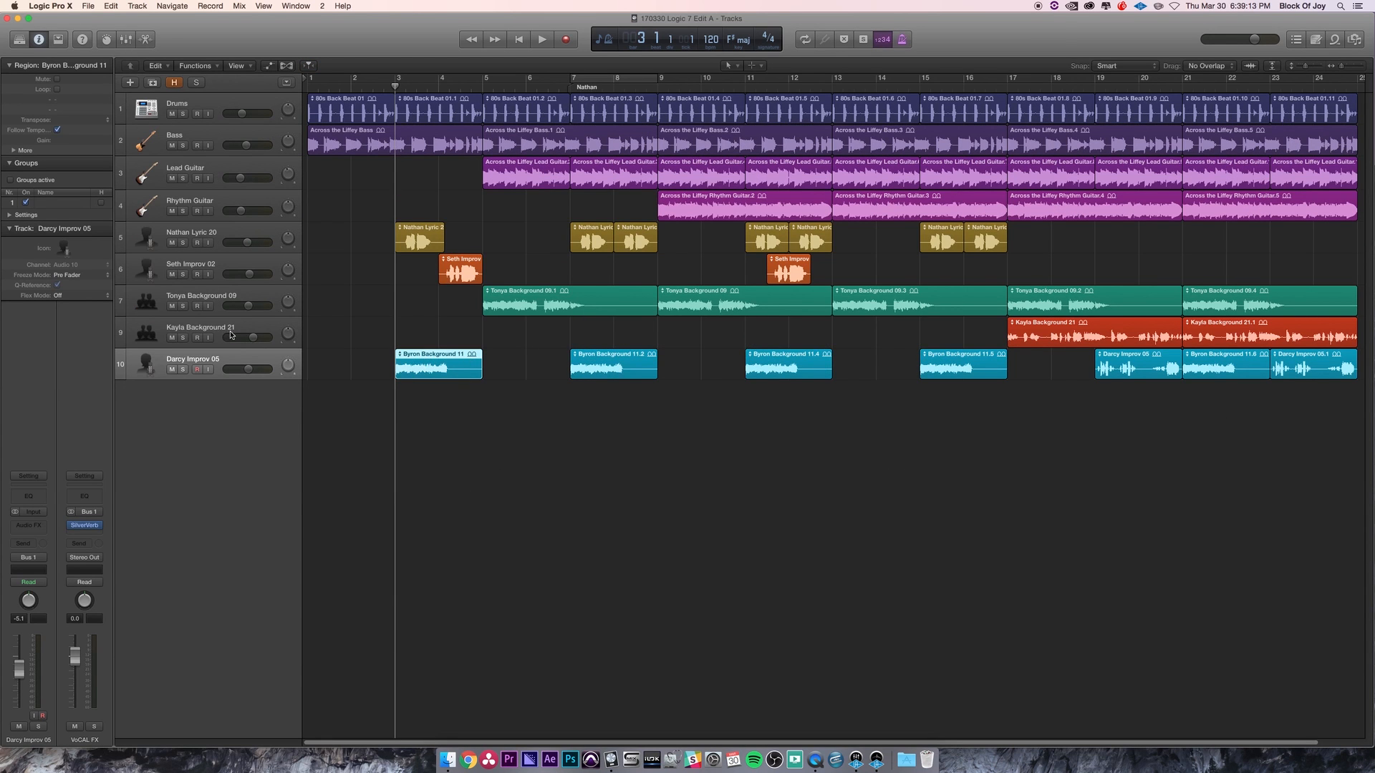
{"action": "left_click", "coordinate": [231, 358]}
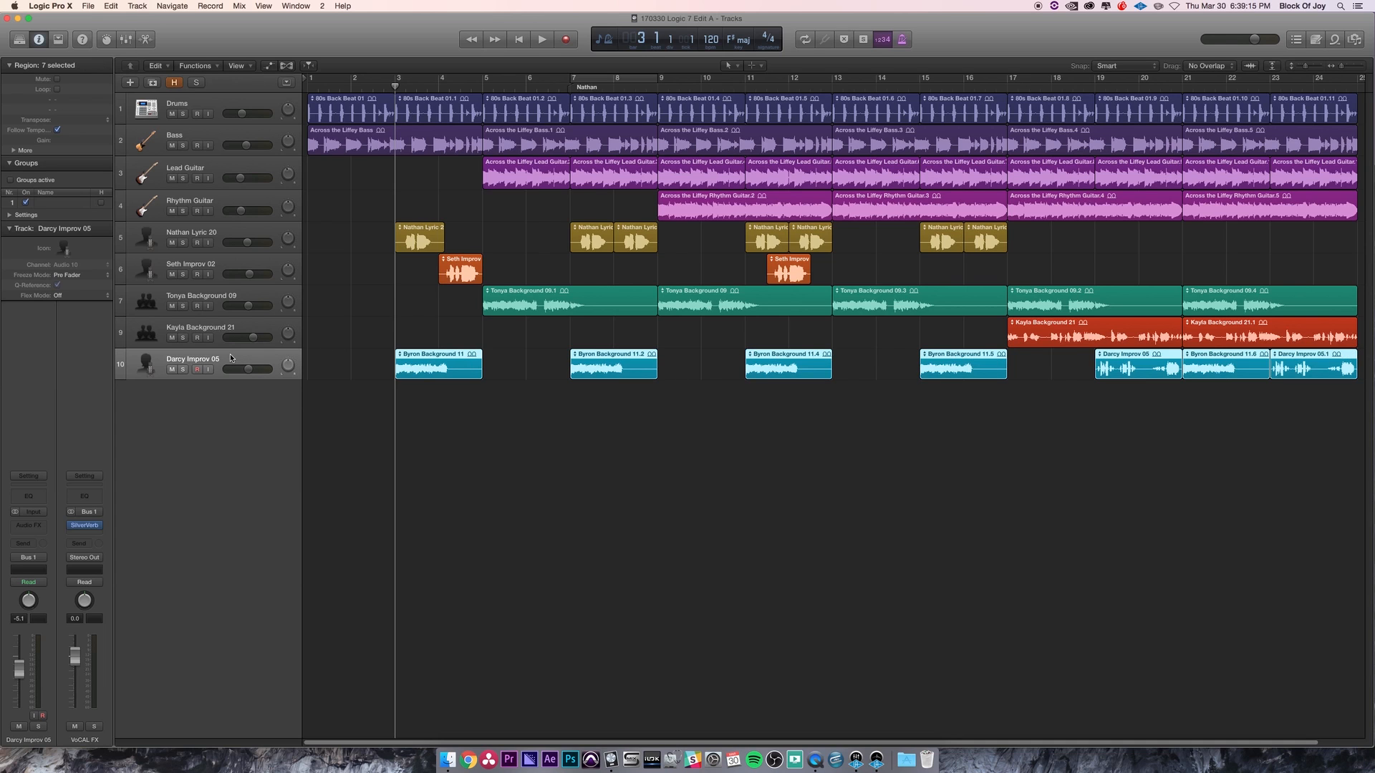
{"action": "left_click", "coordinate": [1031, 427]}
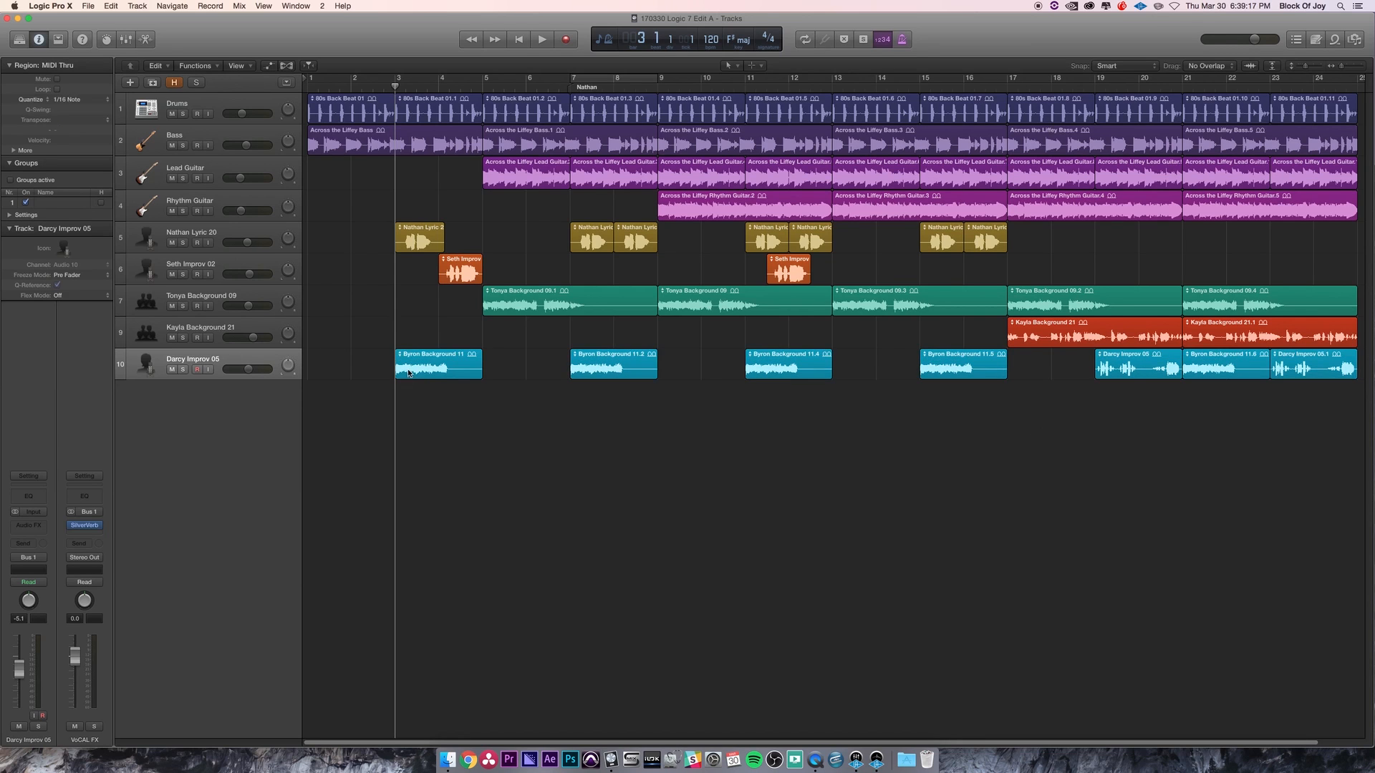
{"action": "left_click", "coordinate": [442, 365]}
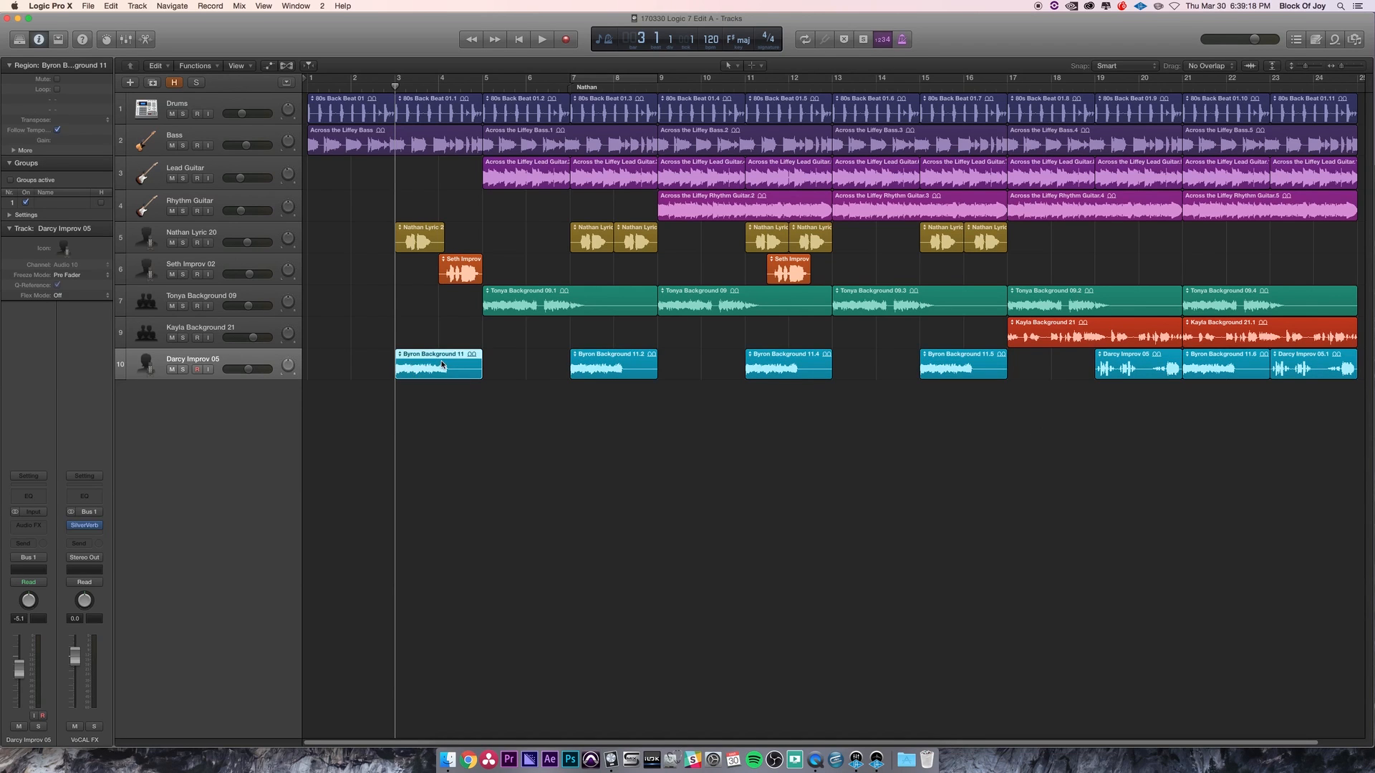
{"action": "left_click", "coordinate": [769, 370], "text": "shift"}
{"action": "left_click", "coordinate": [602, 360], "text": "shift"}
{"action": "left_click", "coordinate": [845, 301], "text": "shift"}
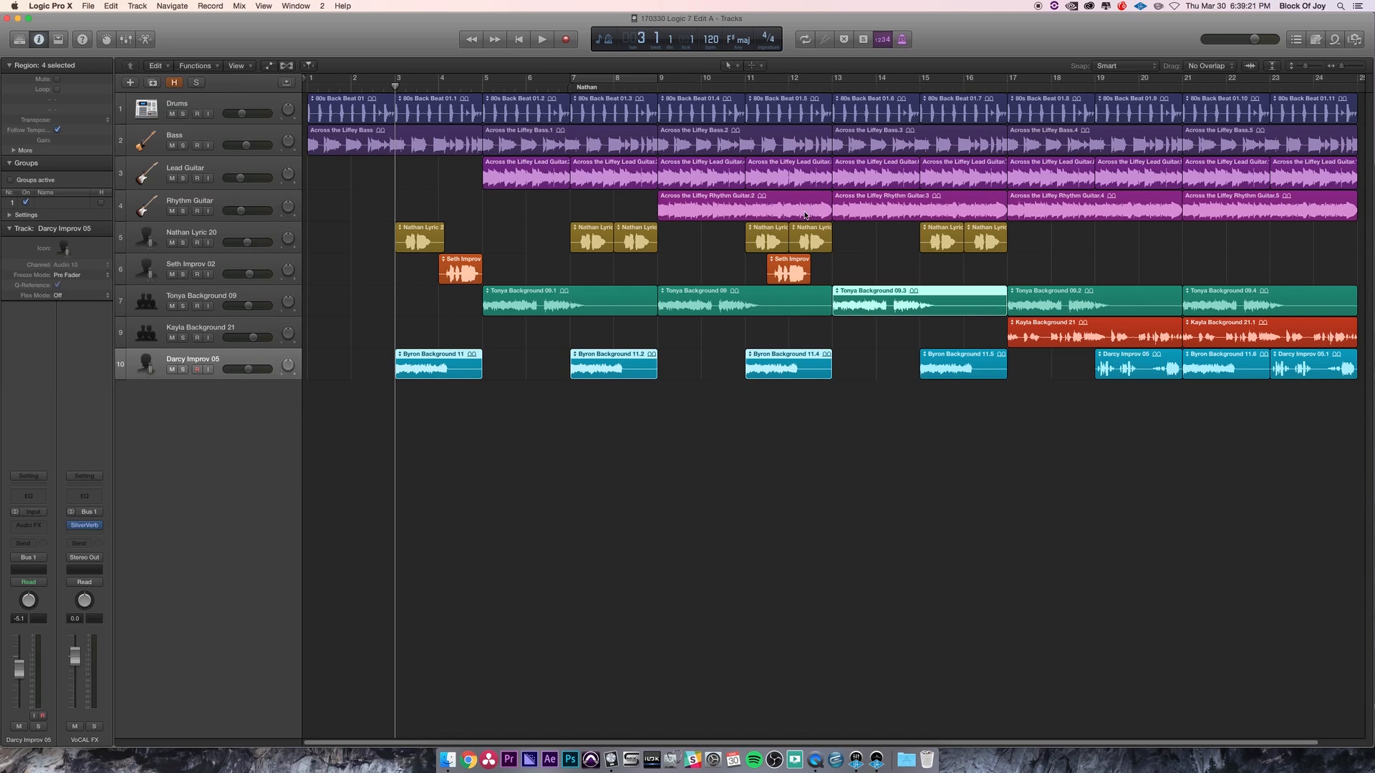
{"action": "left_click", "coordinate": [716, 469]}
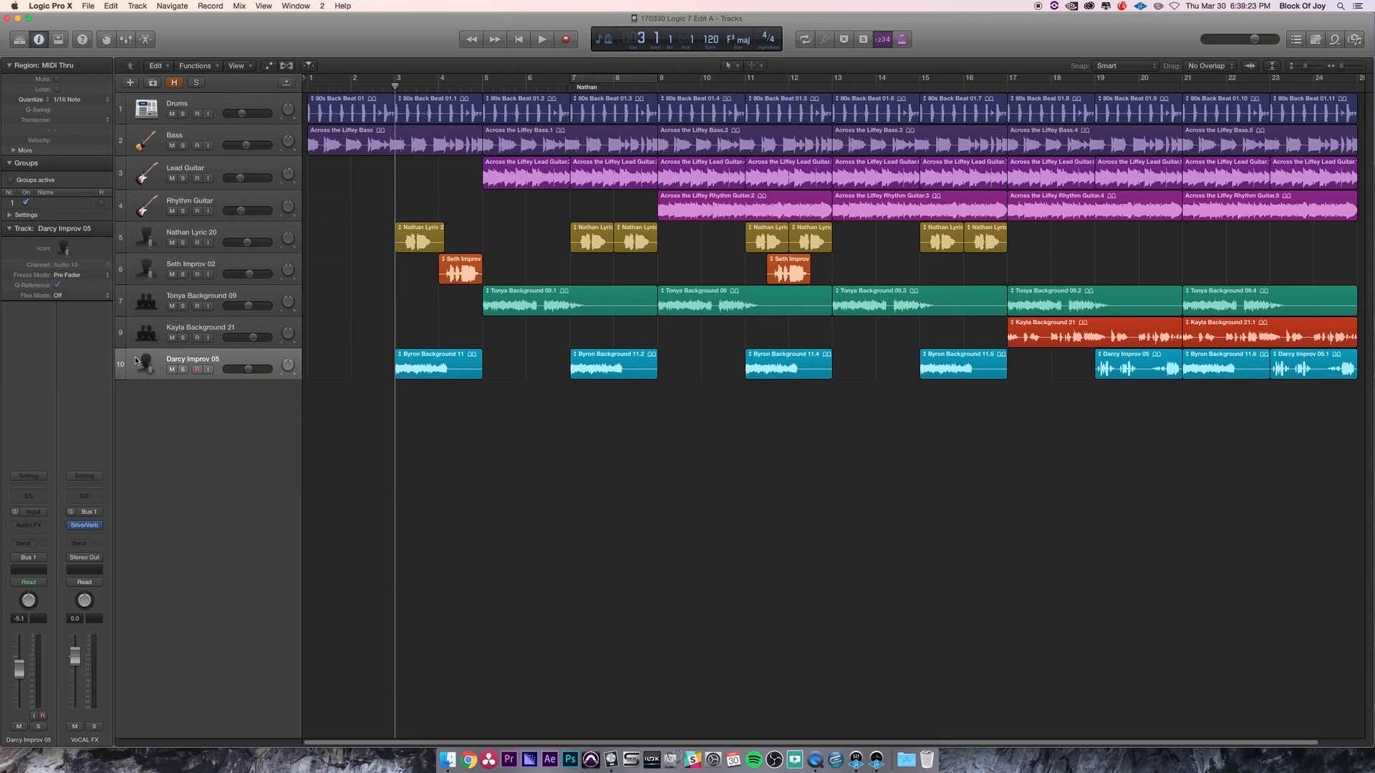
- Select all regions on the Darcy Improv 05 track and zoom in on the Byron Background 11 region
{"action": "left_click", "coordinate": [165, 359]}
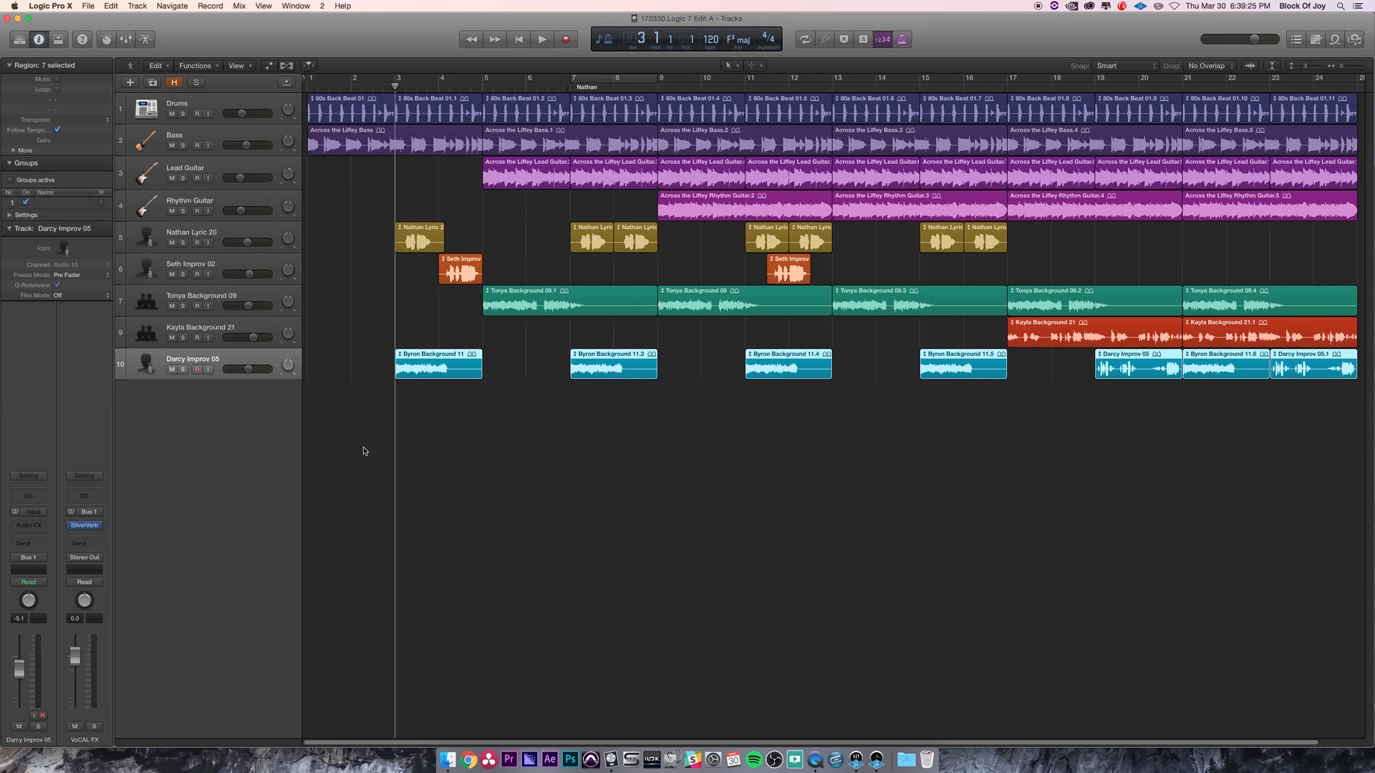
{"action": "key", "text": "z"}
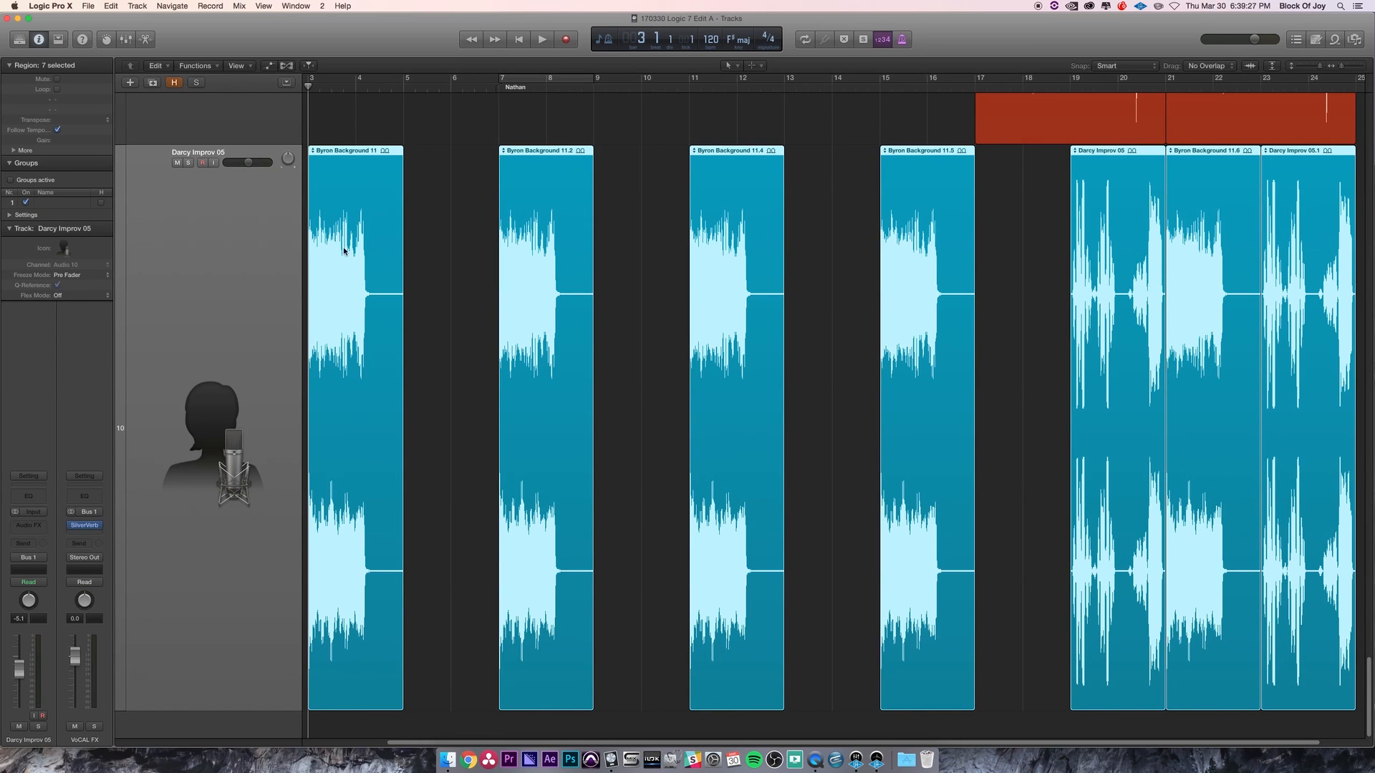
{"action": "scroll", "coordinate": [376, 223], "scroll_direction": "up", "scroll_amount": 15}
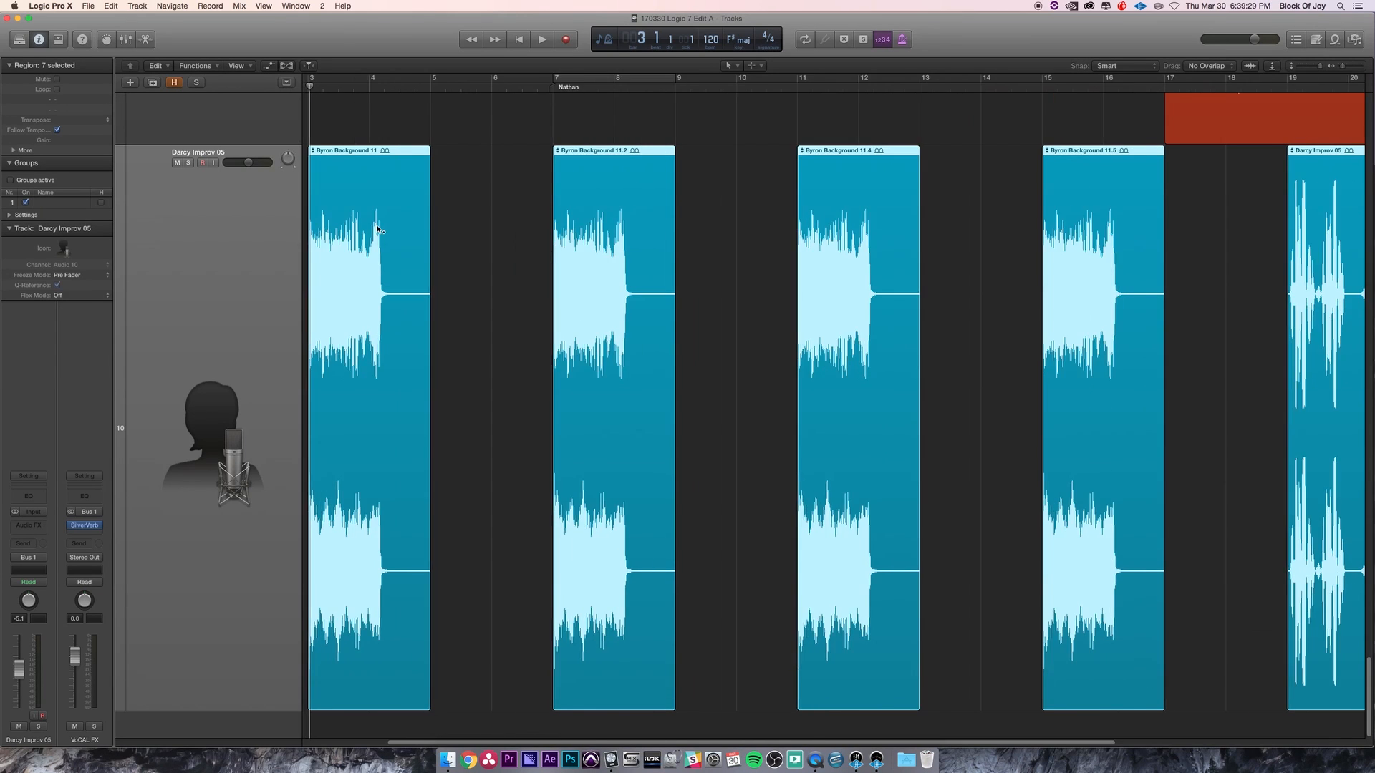
{"action": "scroll", "coordinate": [375, 223], "scroll_direction": "down", "scroll_amount": 8}
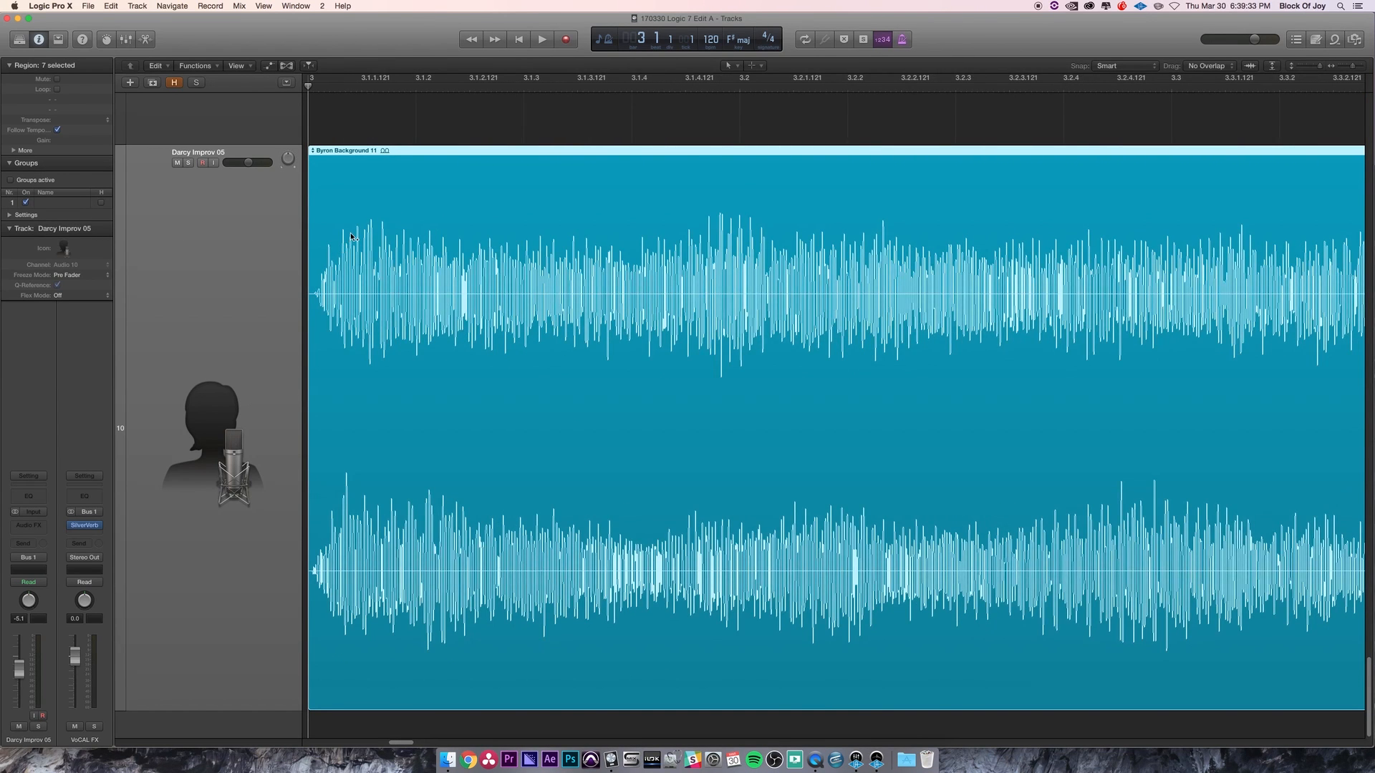
{"action": "scroll", "coordinate": [355, 240], "scroll_direction": "down", "scroll_amount": 5}
{"action": "scroll", "coordinate": [410, 279], "scroll_direction": "down", "scroll_amount": 2}
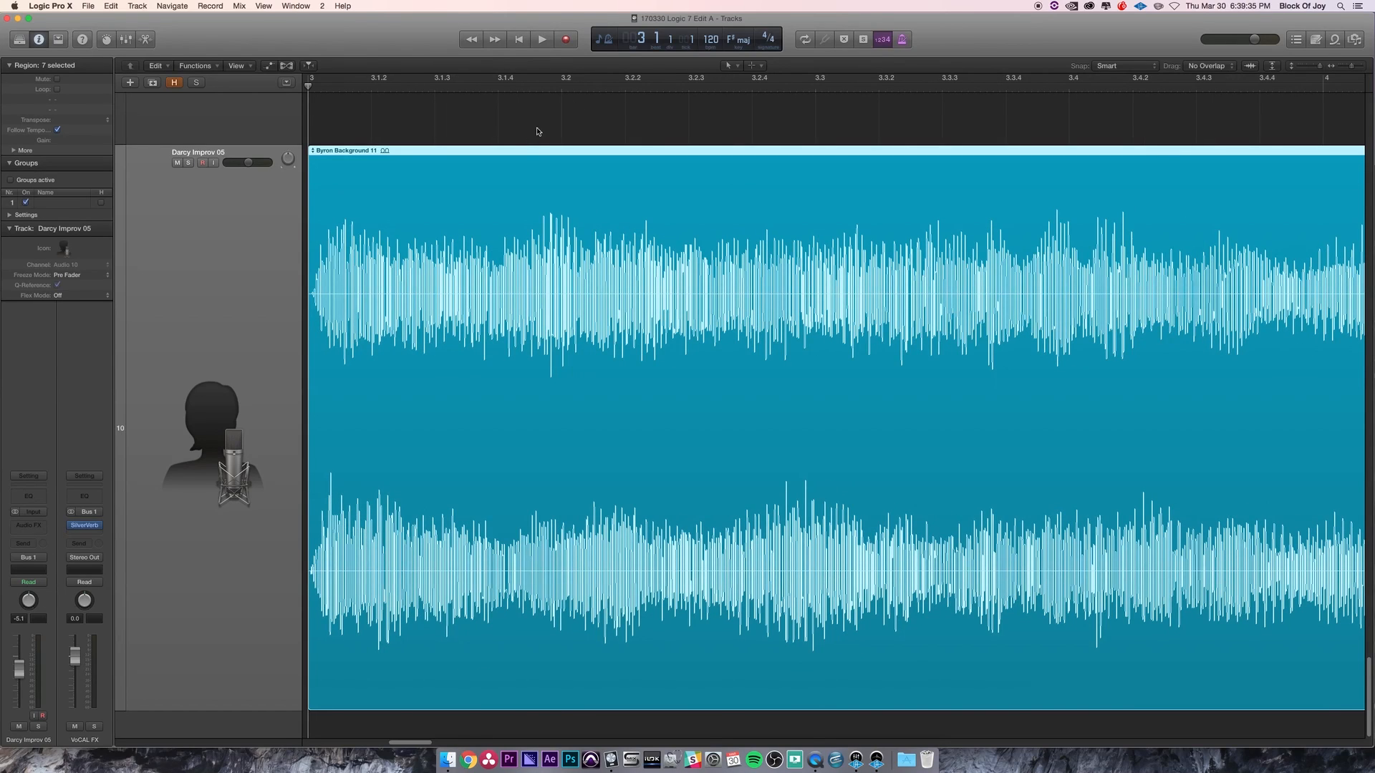
- Split the Byron Background 11 region at position 3.2 and undo the split
{"action": "left_click", "coordinate": [562, 88]}
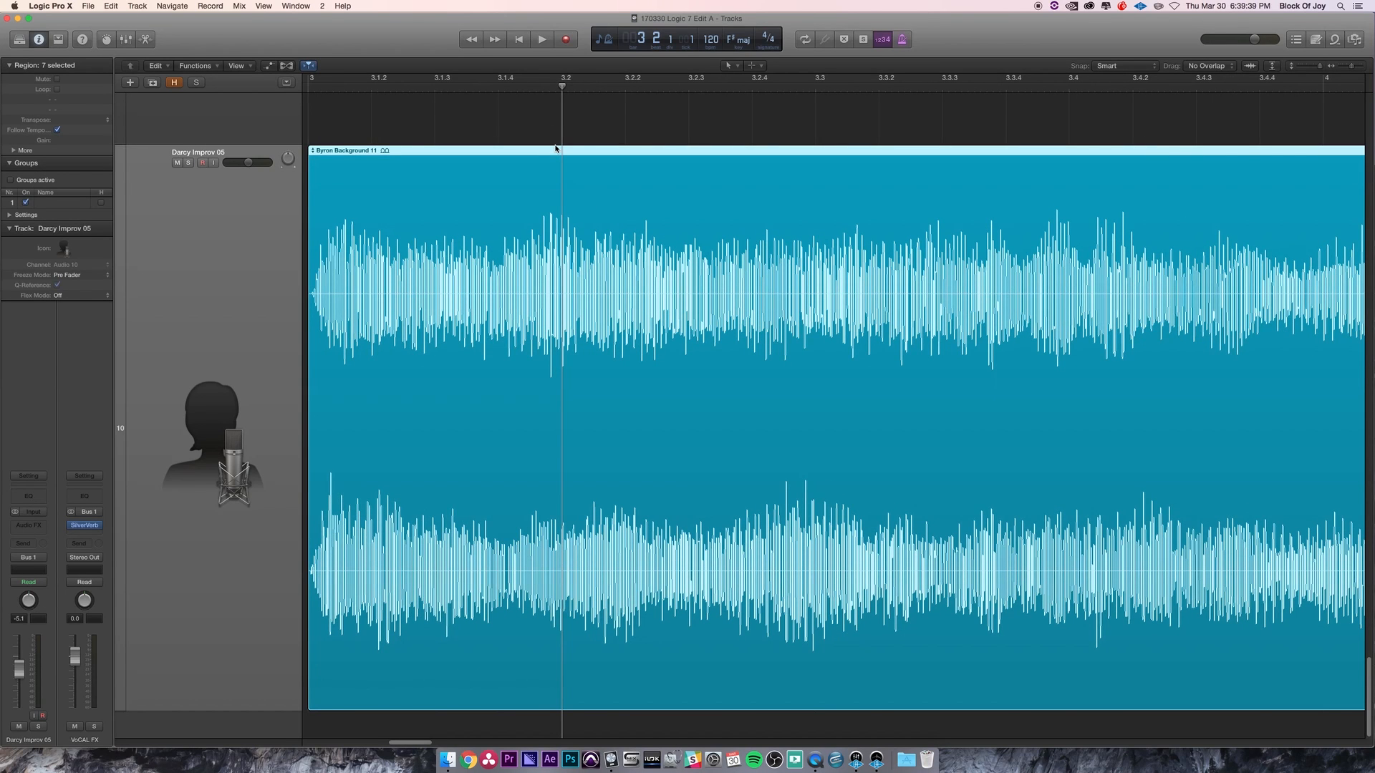
{"action": "left_click", "coordinate": [730, 66]}
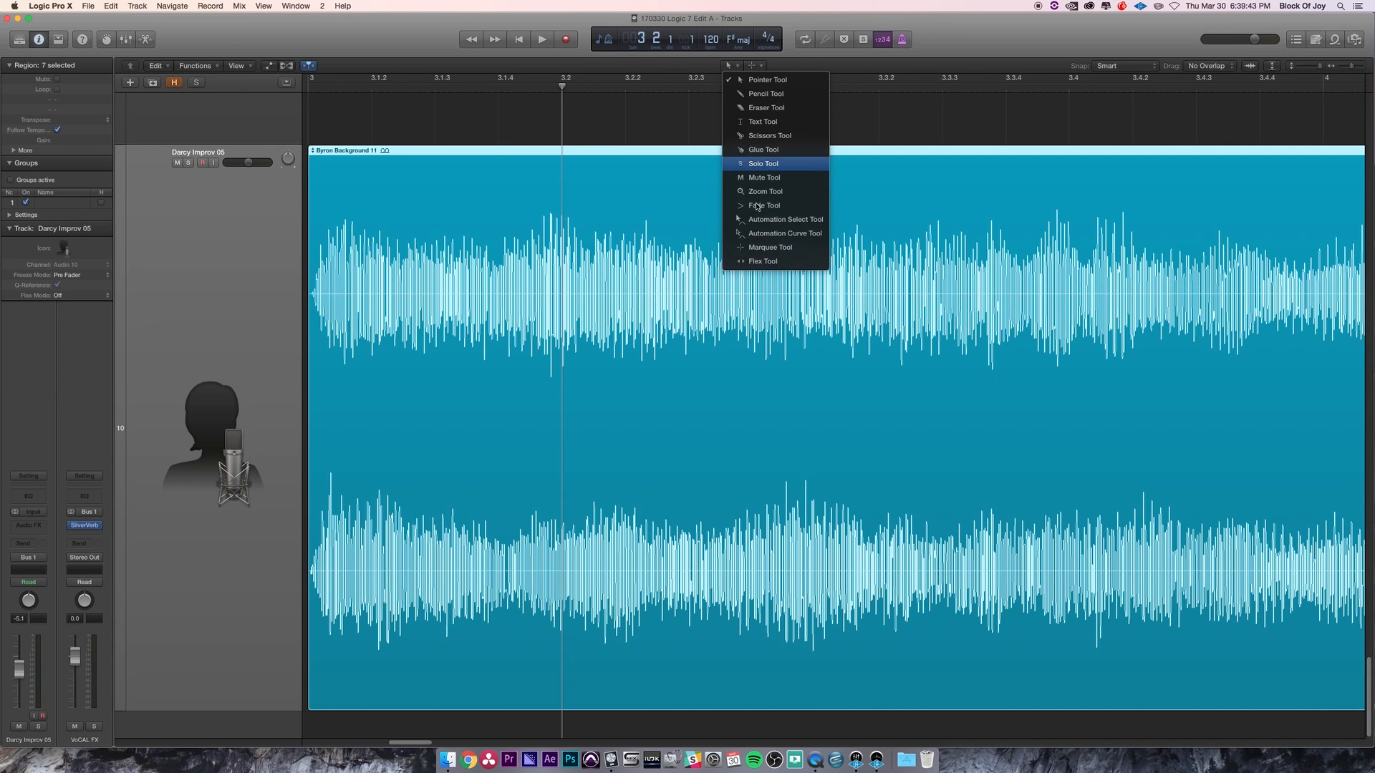
{"action": "left_click", "coordinate": [736, 69]}
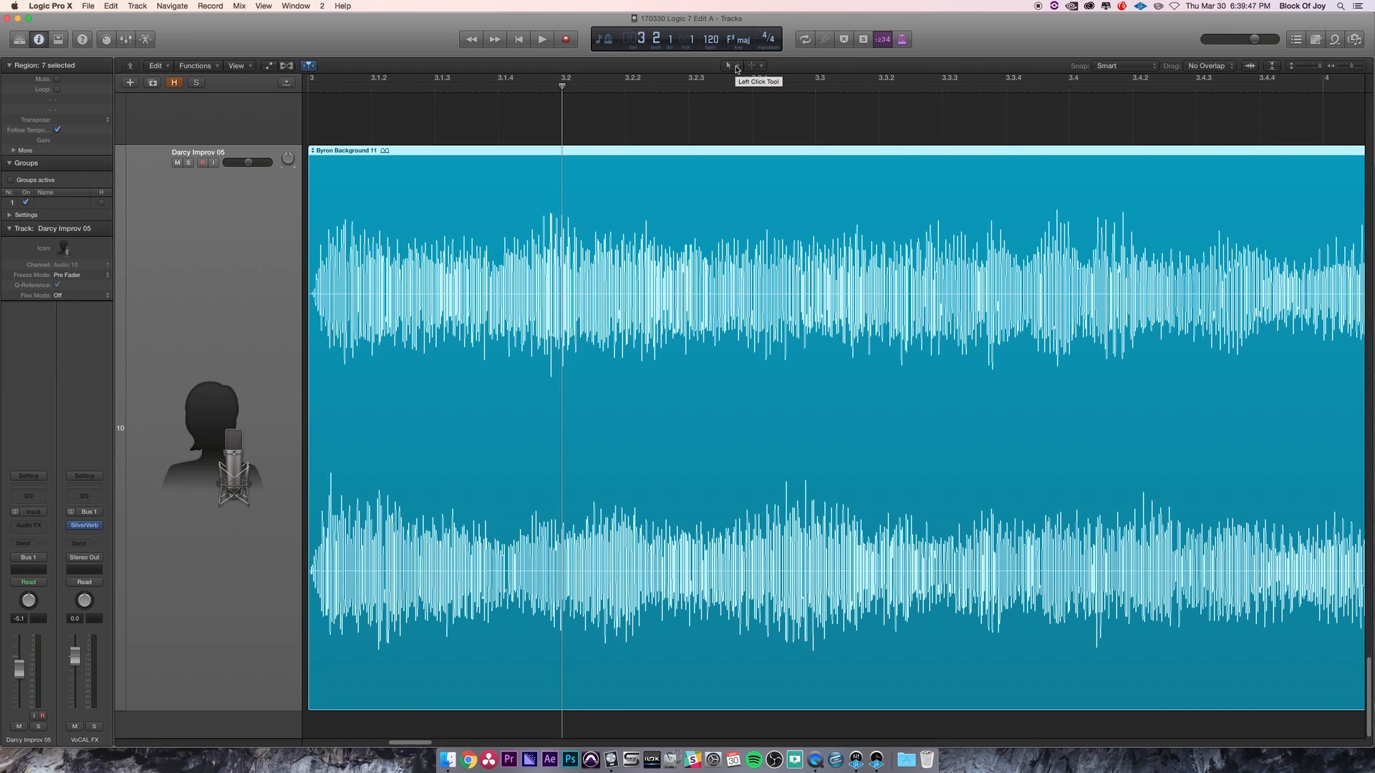
{"action": "key", "text": "super+t"}
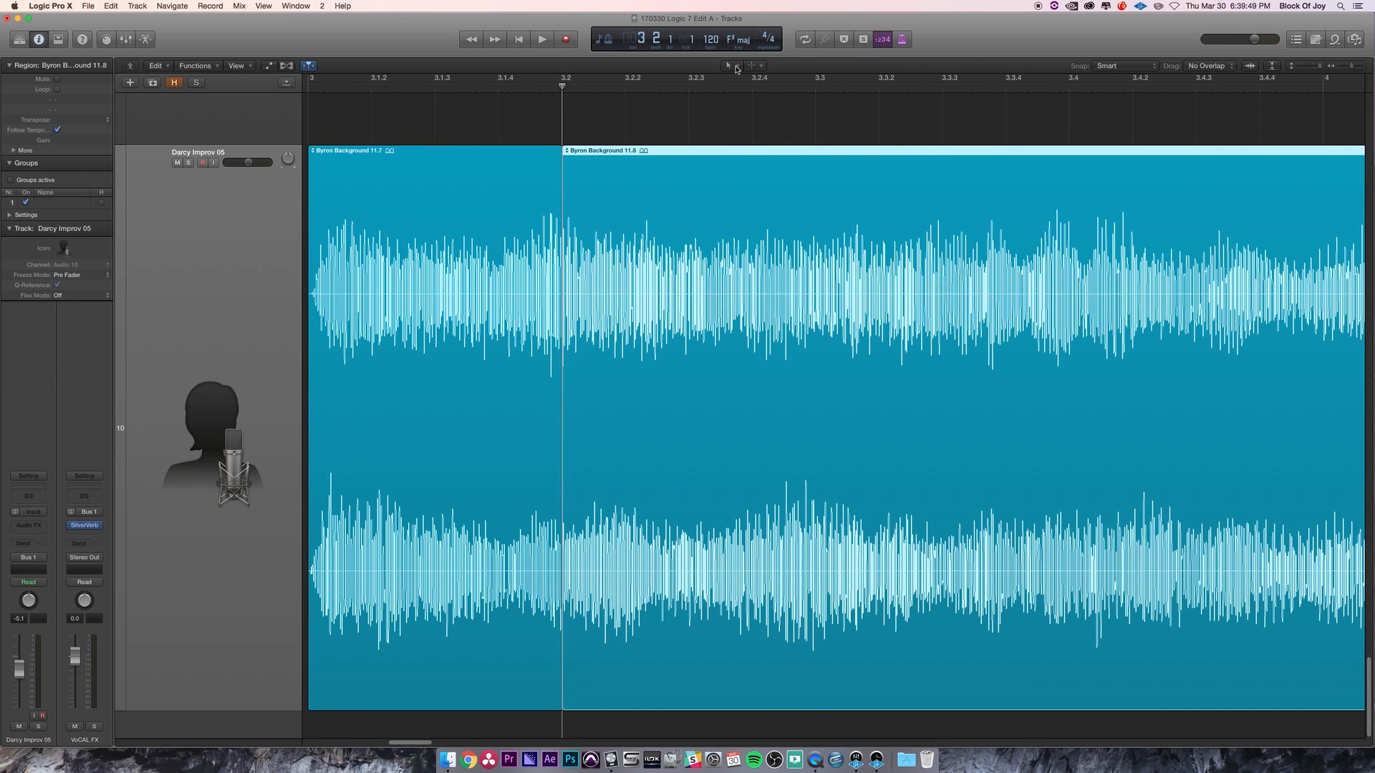
{"action": "key", "text": "super+z"}
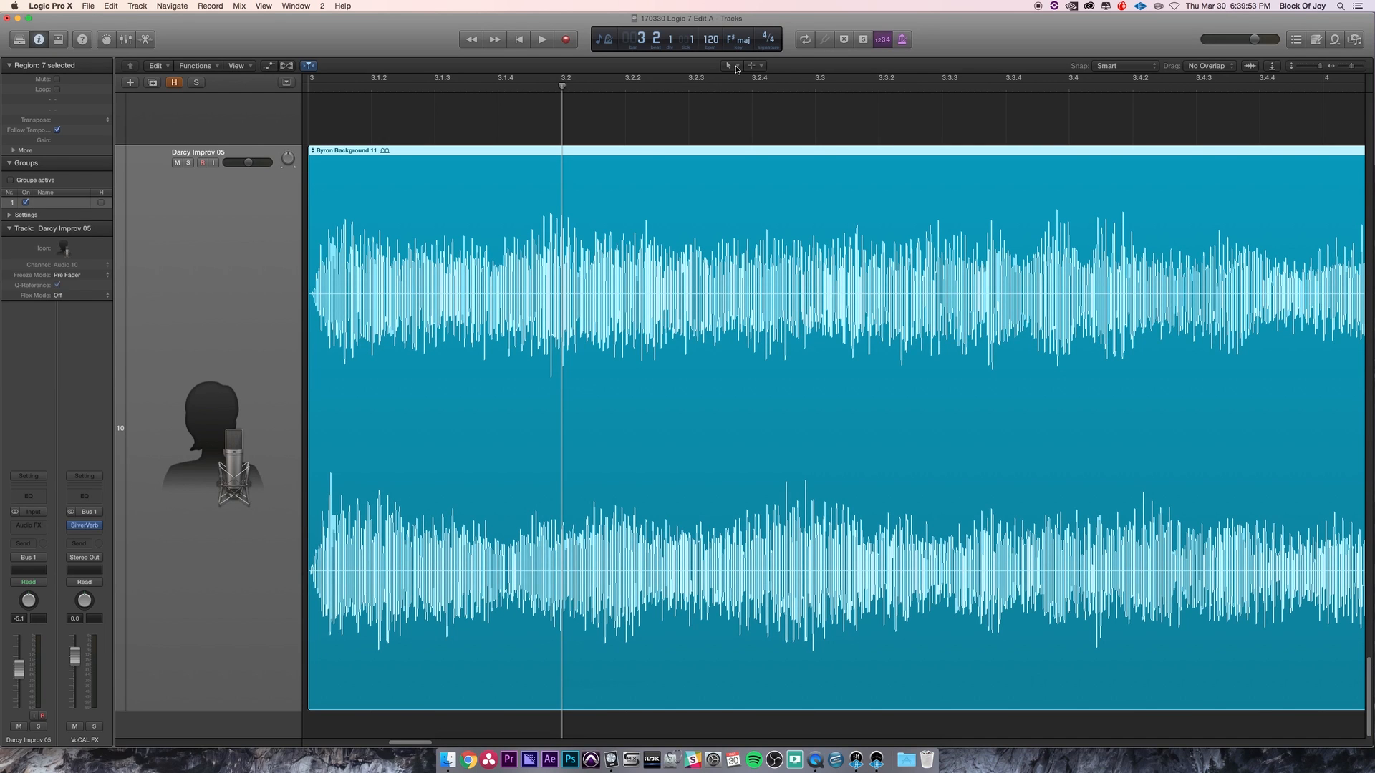
- Choose the Pencil Tool as the left-click tool
{"action": "left_click", "coordinate": [737, 66]}
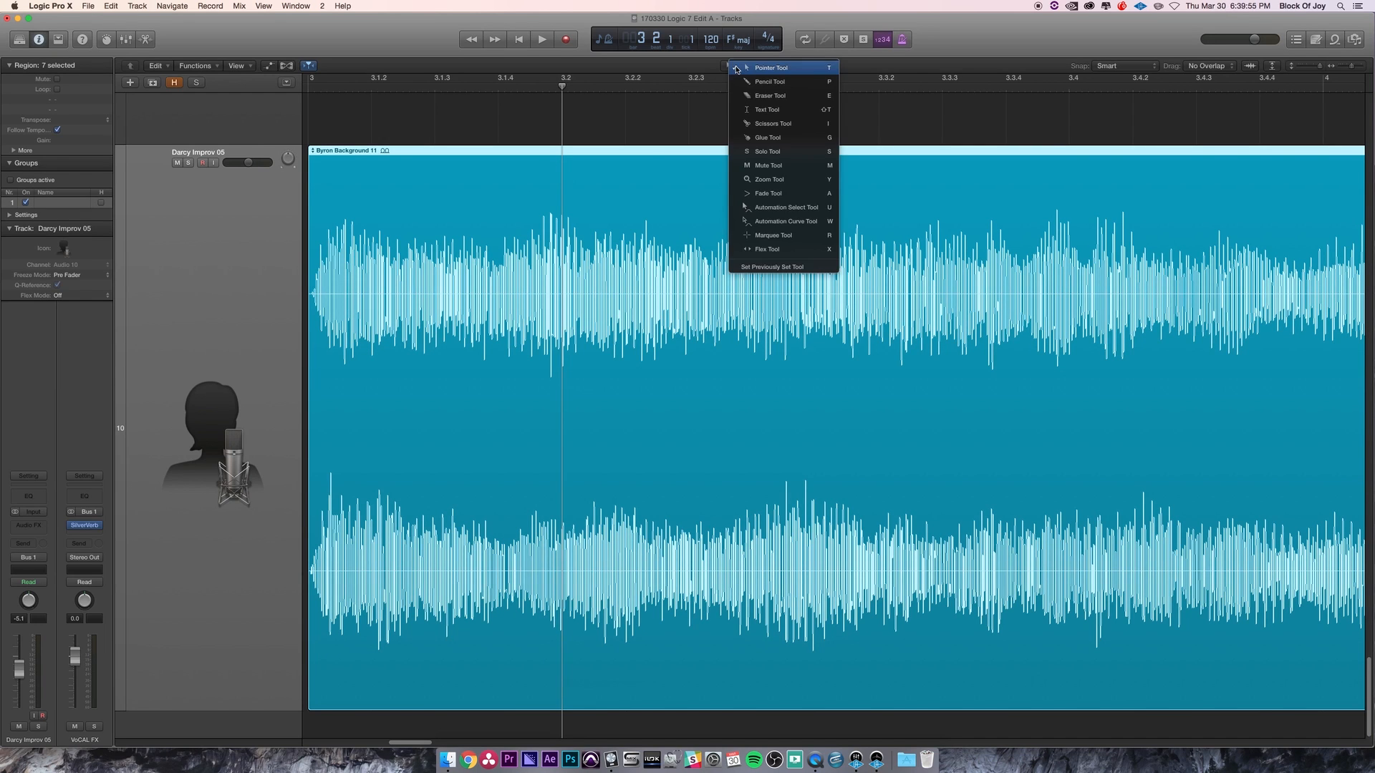
{"action": "left_click", "coordinate": [545, 189]}
{"action": "key", "text": "t"}
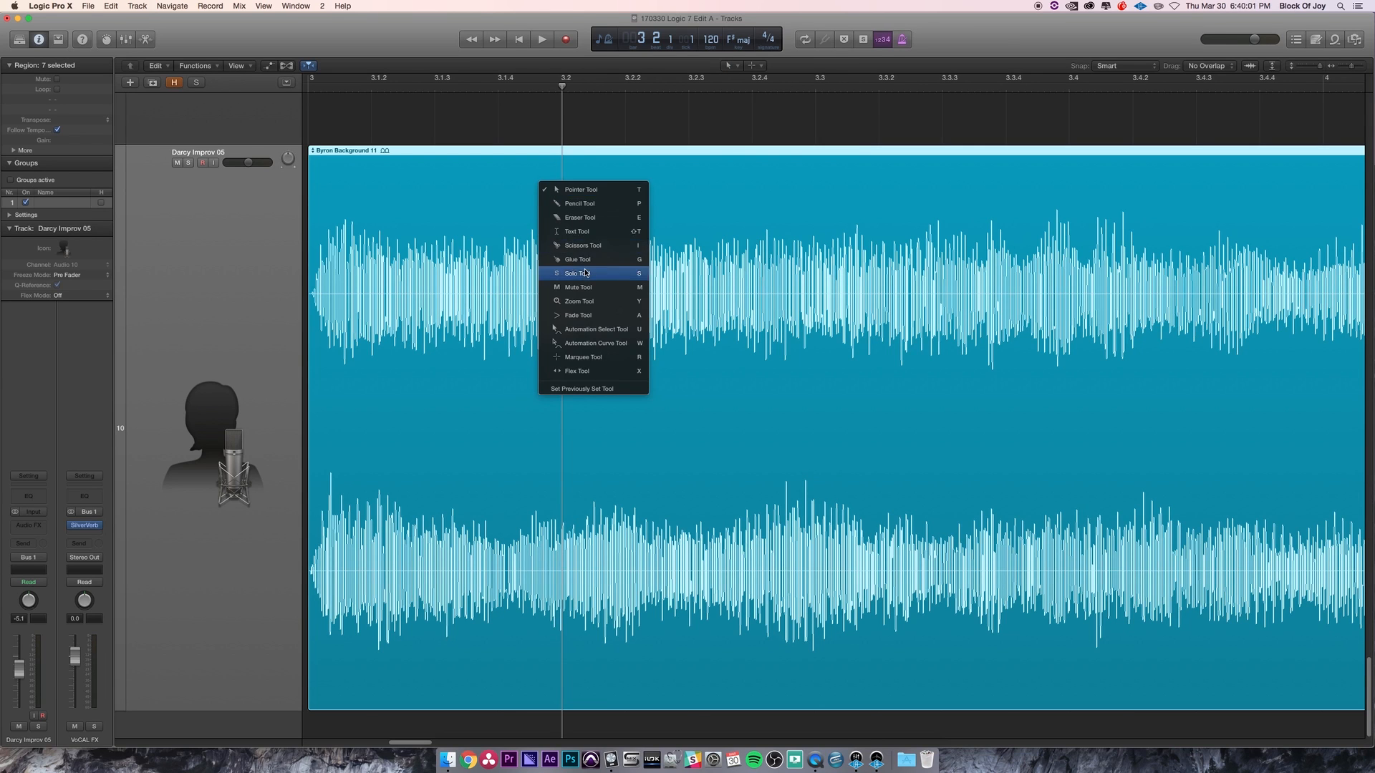
{"action": "left_click", "coordinate": [565, 202]}
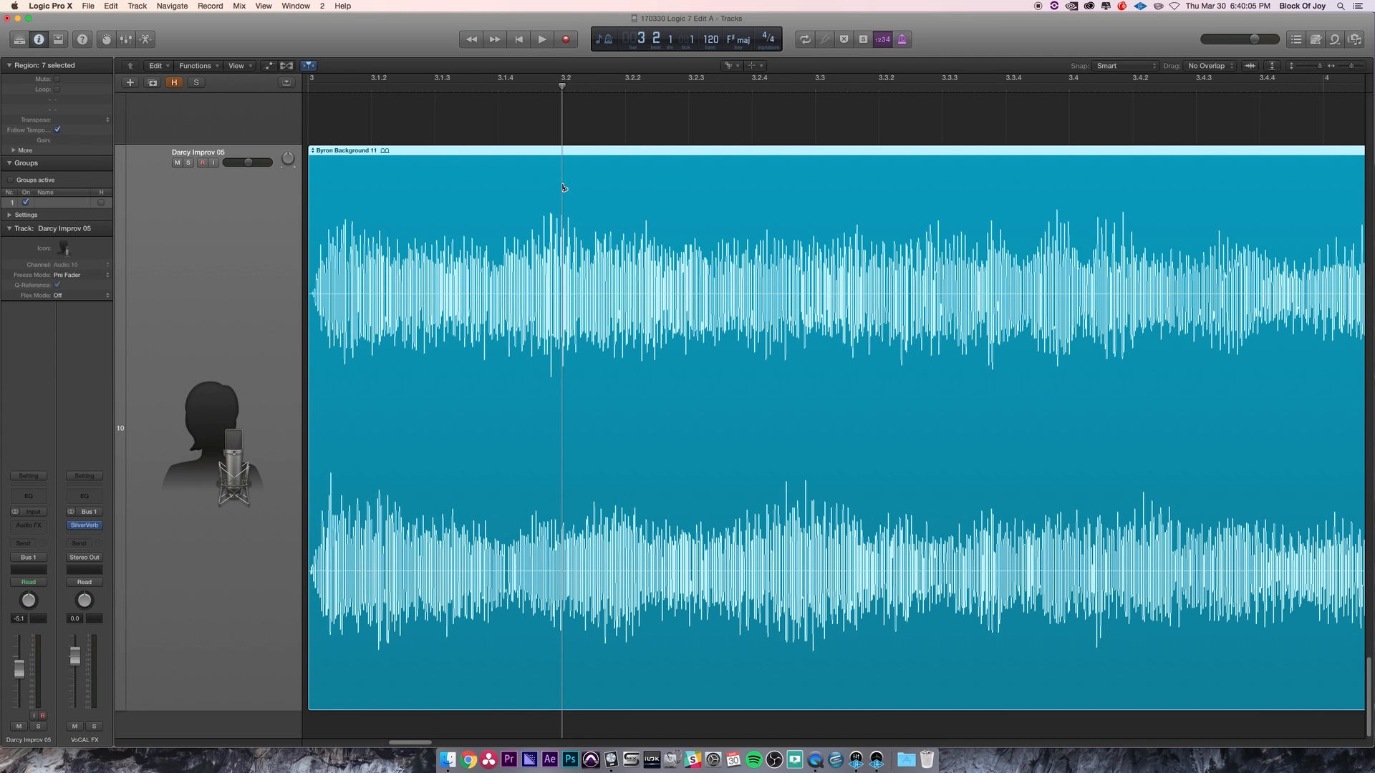
- Split the Byron Background 11 region at 3.2 and set the left-click tool to the Pointer Tool
{"action": "left_click", "coordinate": [563, 188]}
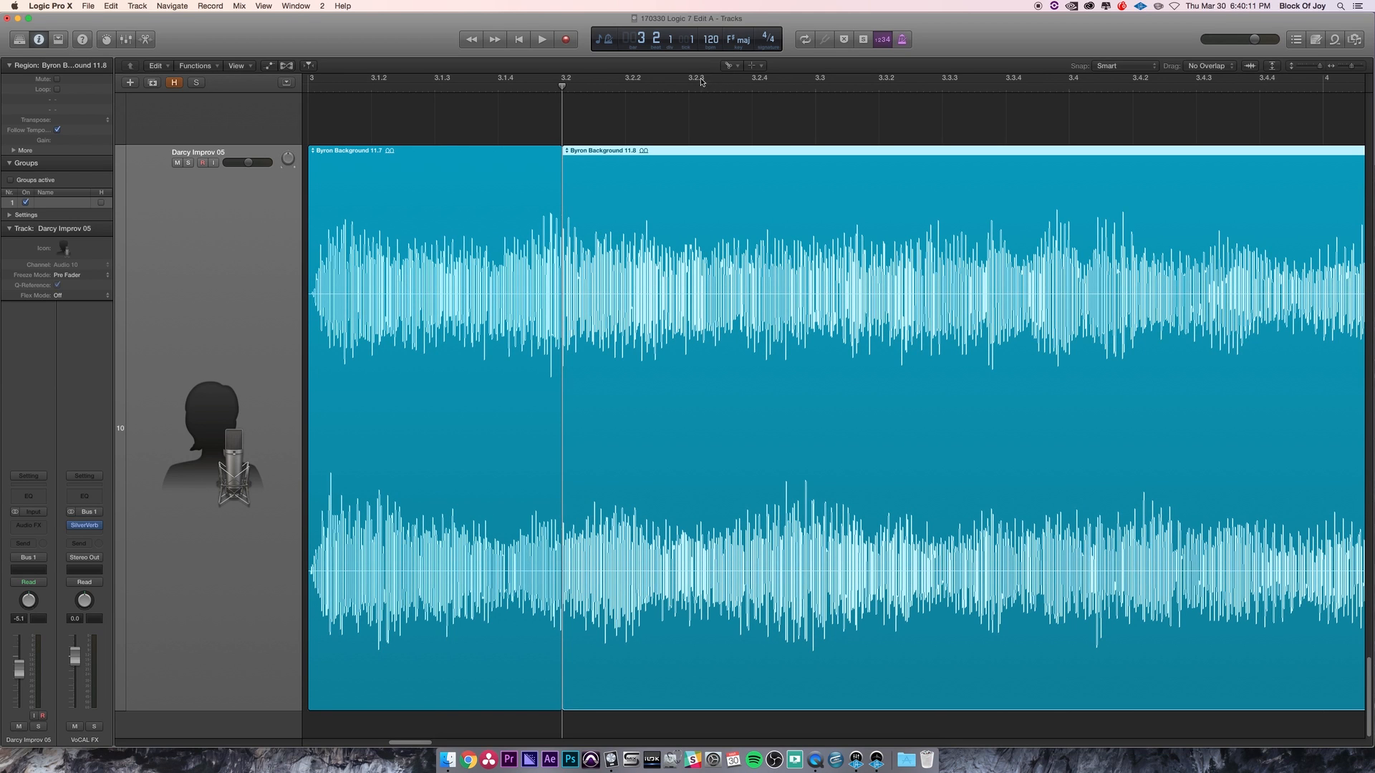
{"action": "left_click", "coordinate": [739, 68]}
{"action": "left_click", "coordinate": [742, 80]}
{"action": "left_click", "coordinate": [737, 63]}
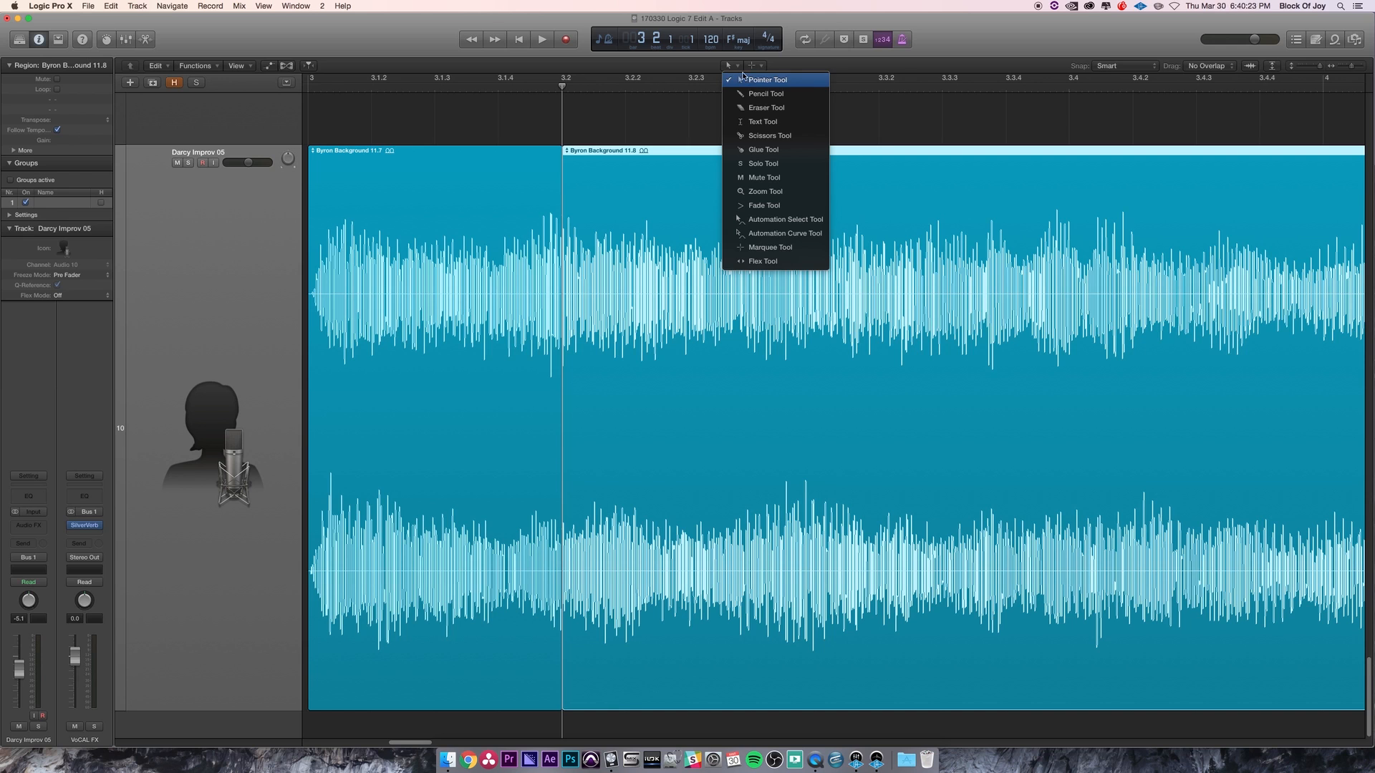
{"action": "left_click", "coordinate": [749, 82]}
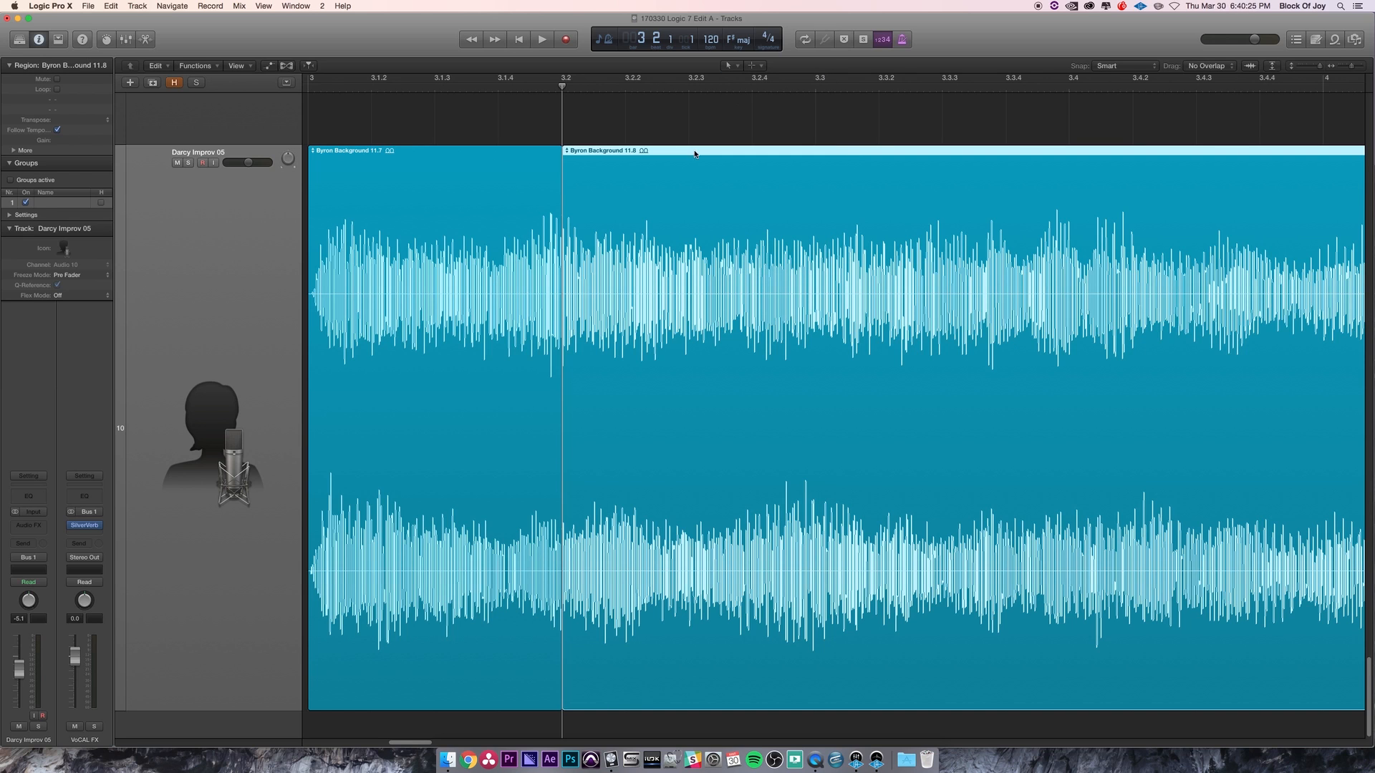
- Select the two split Byron Background regions individually and together
{"action": "left_click", "coordinate": [408, 154], "text": "shift"}
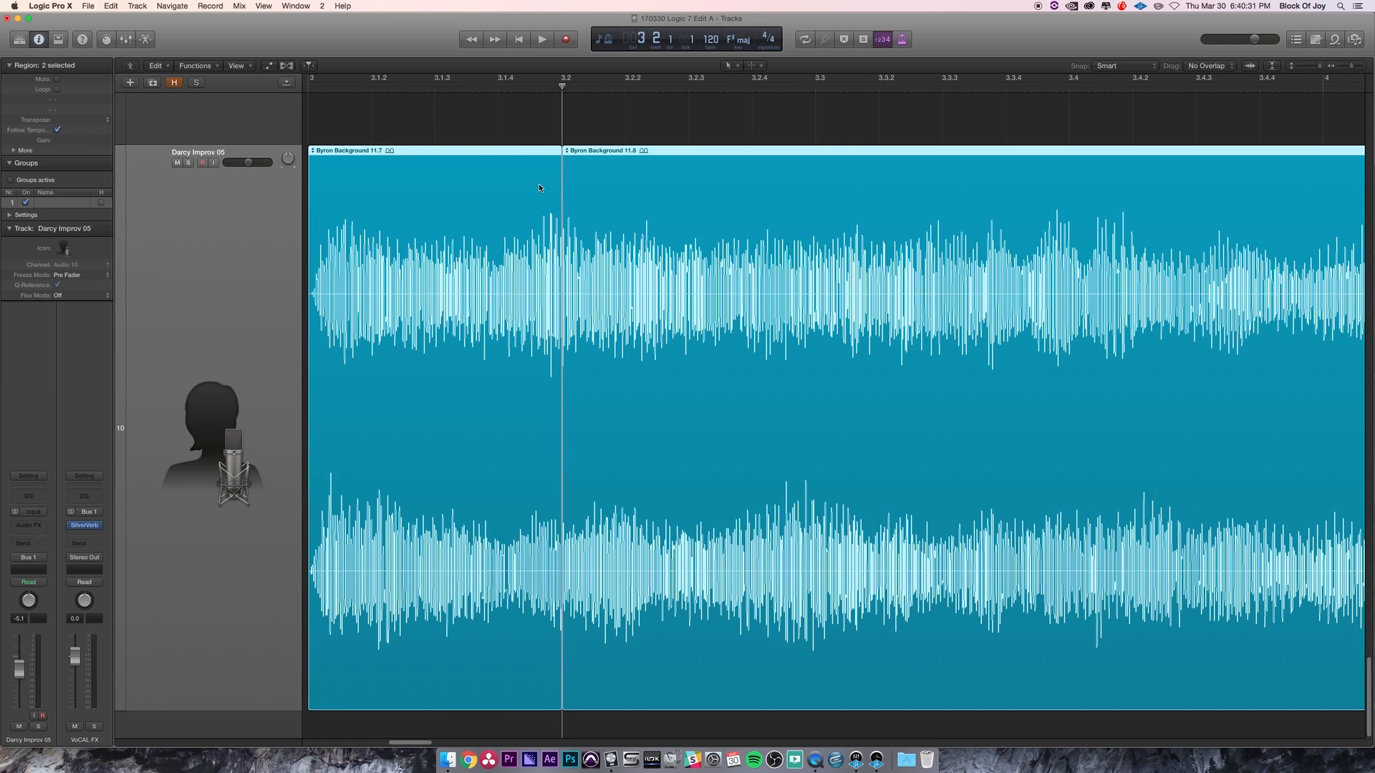
{"action": "left_click", "coordinate": [666, 128]}
{"action": "left_click", "coordinate": [650, 172]}
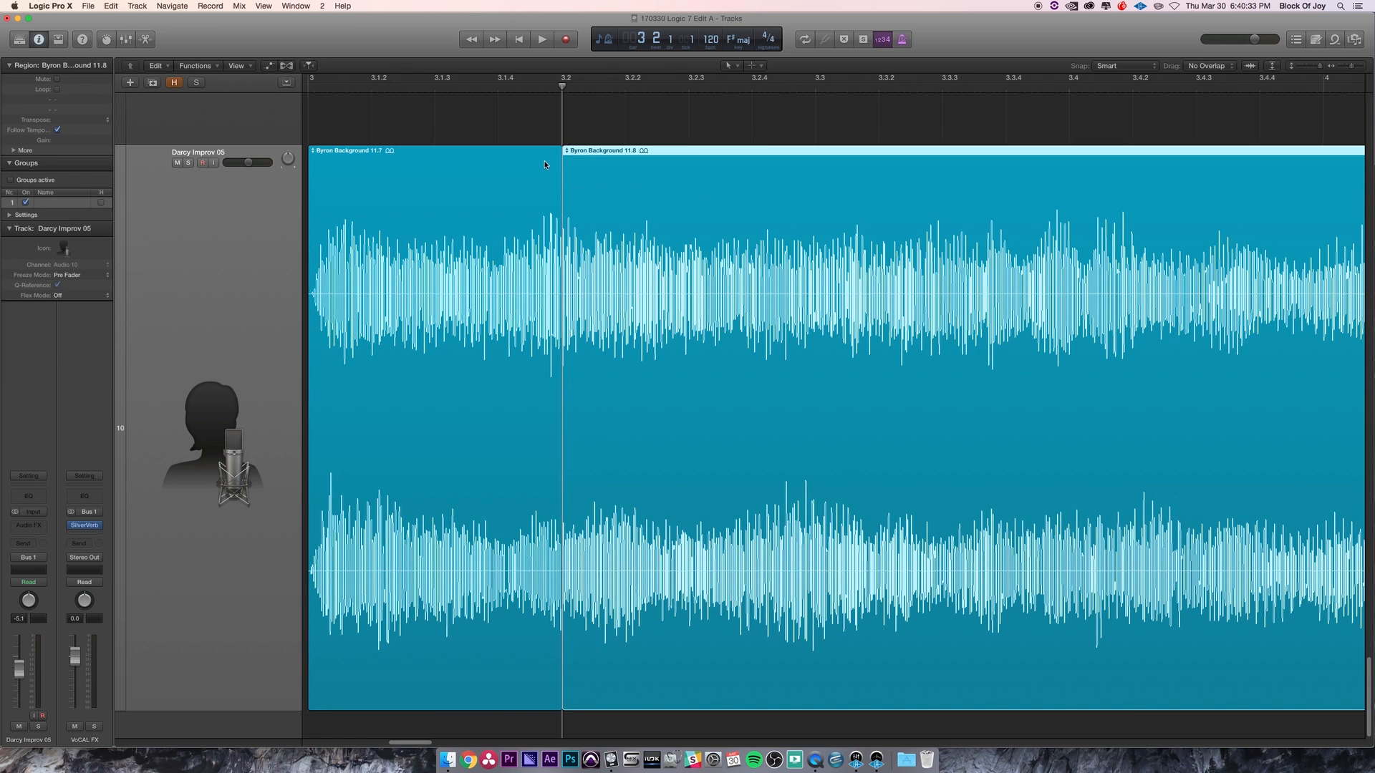
{"action": "left_click", "coordinate": [526, 172]}
{"action": "left_click", "coordinate": [648, 170]}
{"action": "left_click", "coordinate": [530, 162], "text": "shift"}
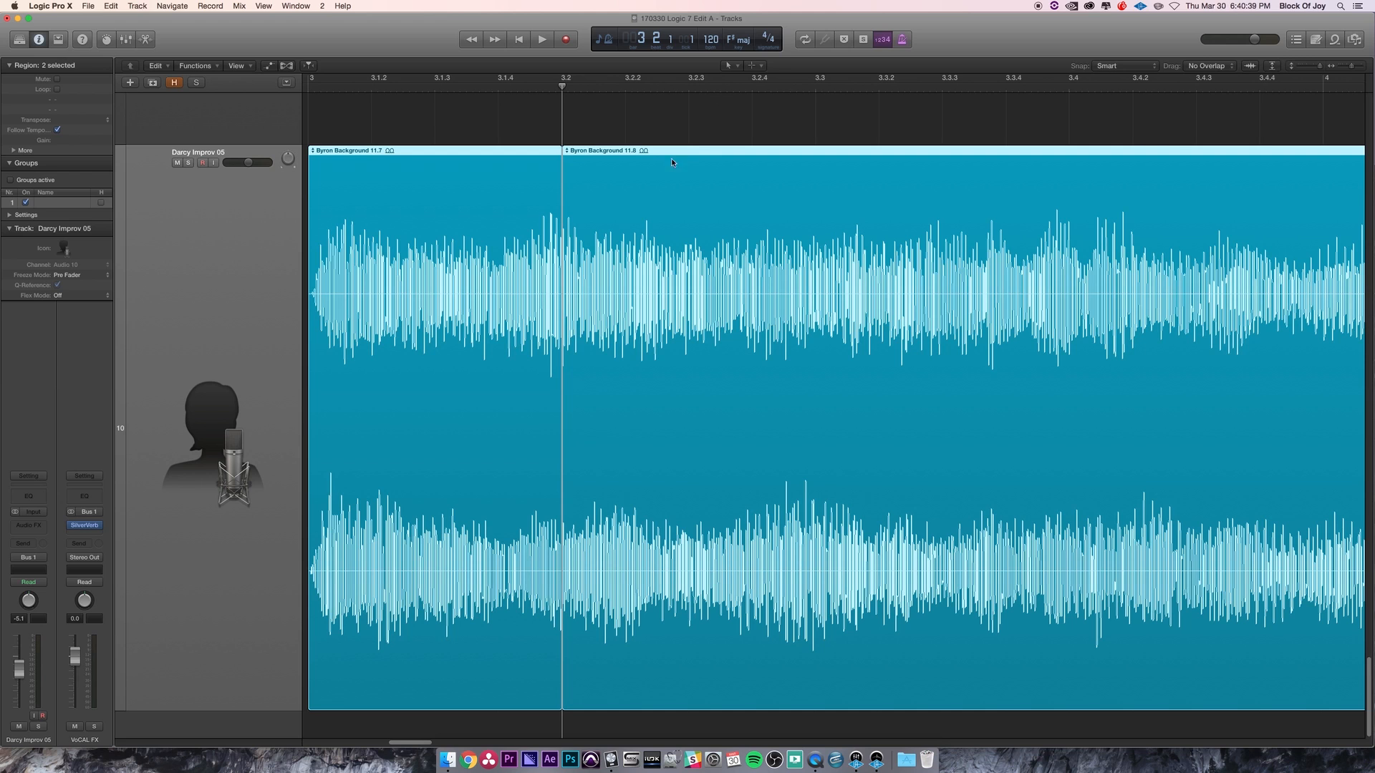
- Try the Fade Tool at the split point and return to the Pointer Tool
{"action": "key", "text": "t"}
{"action": "left_click", "coordinate": [568, 353]}
{"action": "left_click_drag", "start_coordinate": [562, 300], "coordinate": [576, 297]}
{"action": "left_click", "coordinate": [563, 298], "text": "alt"}
{"action": "key", "text": "t"}
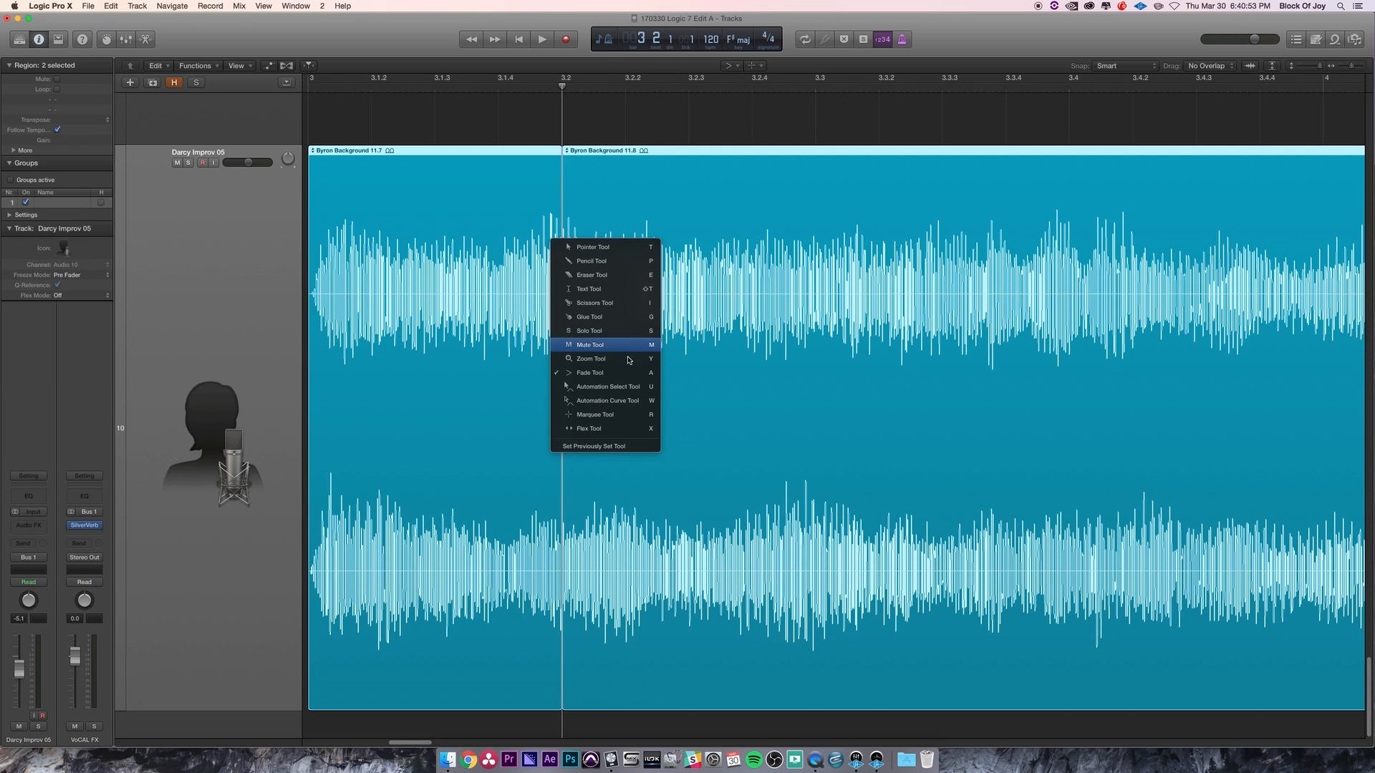
{"action": "left_click", "coordinate": [603, 248]}
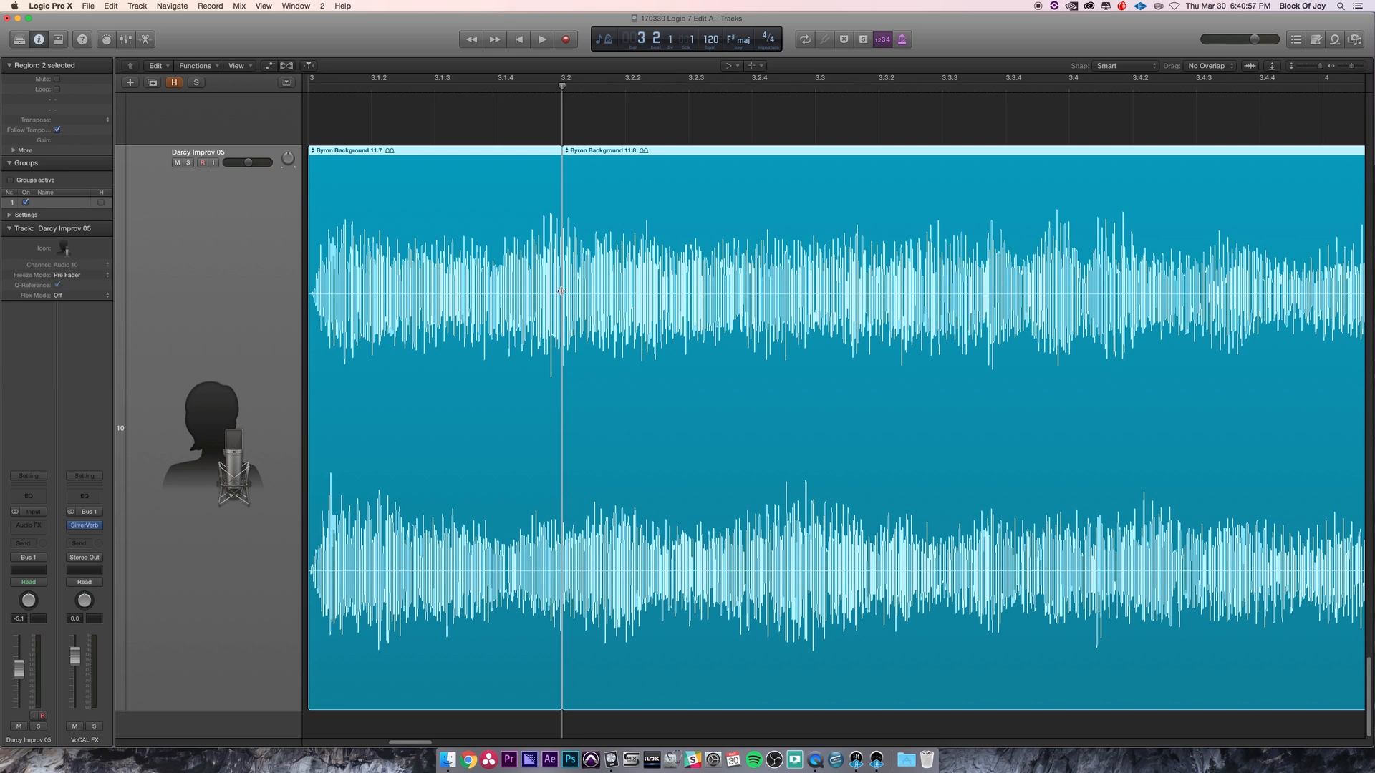
- Choose the Fade Tool and draw a crossfade across the split between the two Byron Background regions
{"action": "key", "text": "t"}
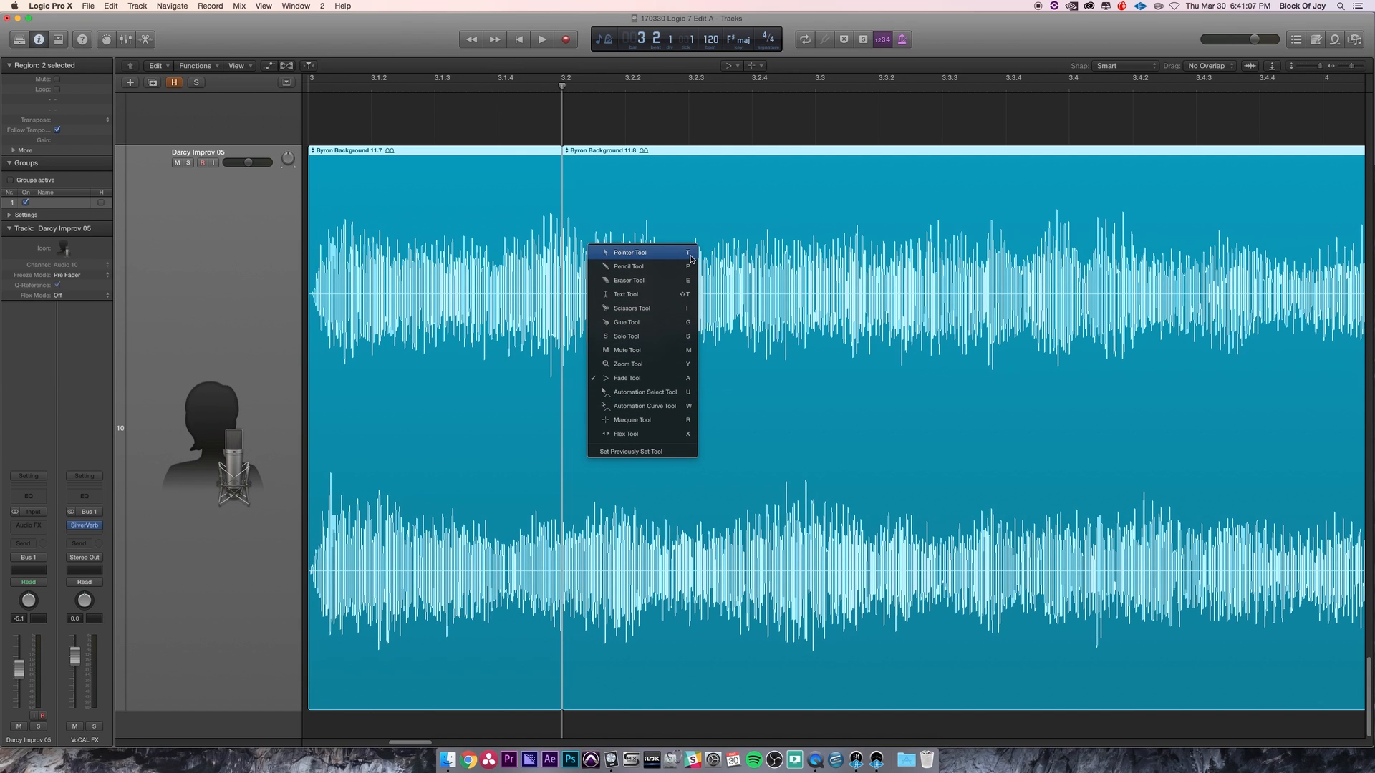
{"action": "left_click", "coordinate": [655, 380]}
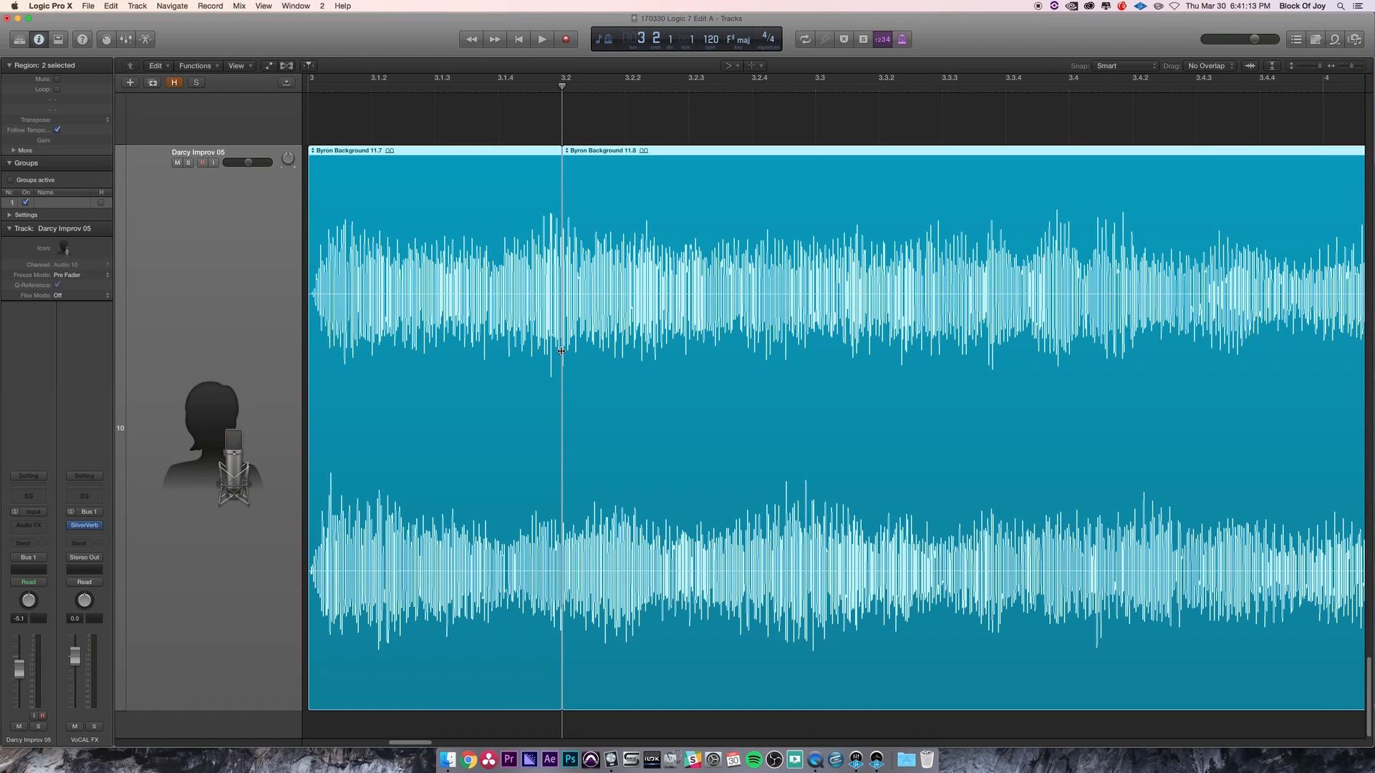
{"action": "left_click_drag", "start_coordinate": [580, 394], "coordinate": [591, 393]}
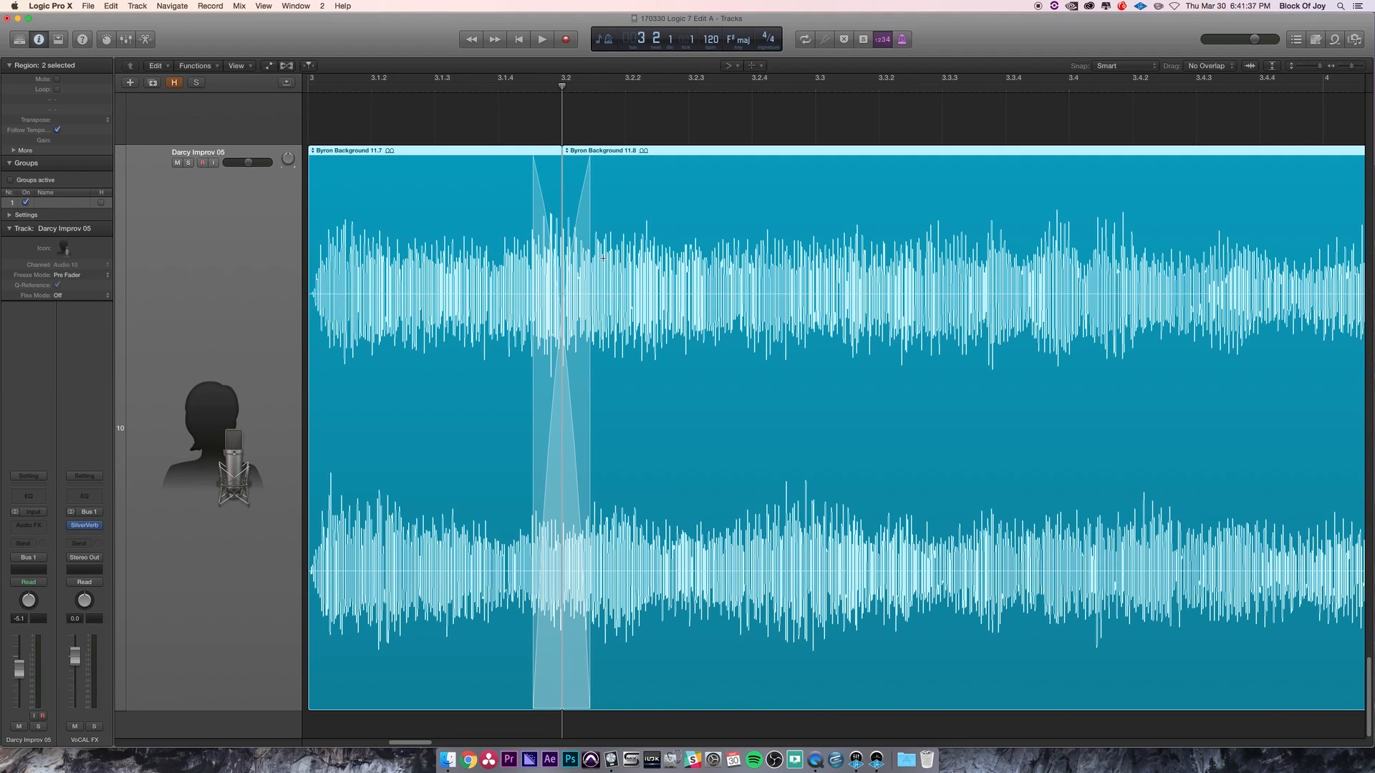
- Join the split regions back into one and zoom out to the whole project from its start
{"action": "key", "text": "super+j"}
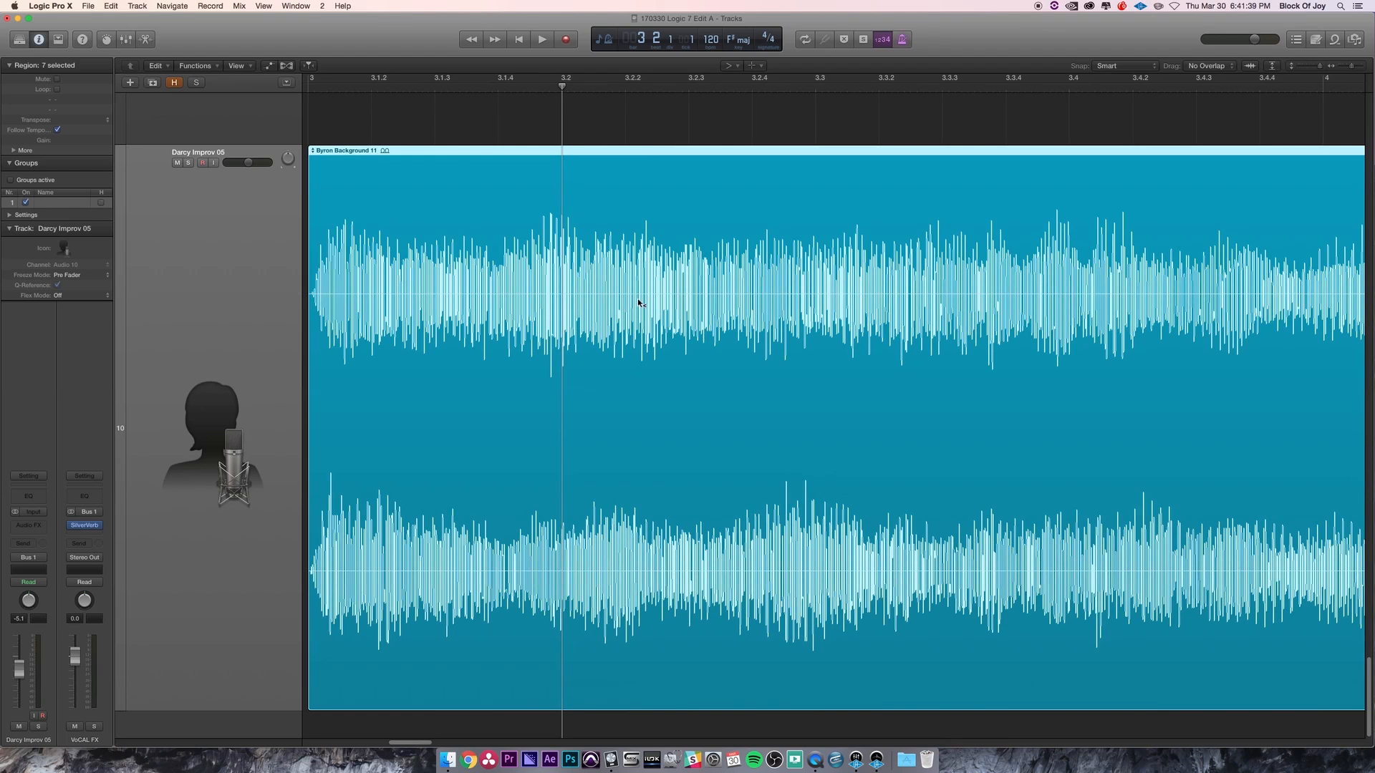
{"action": "key", "text": "z"}
{"action": "left_click", "coordinate": [643, 378]}
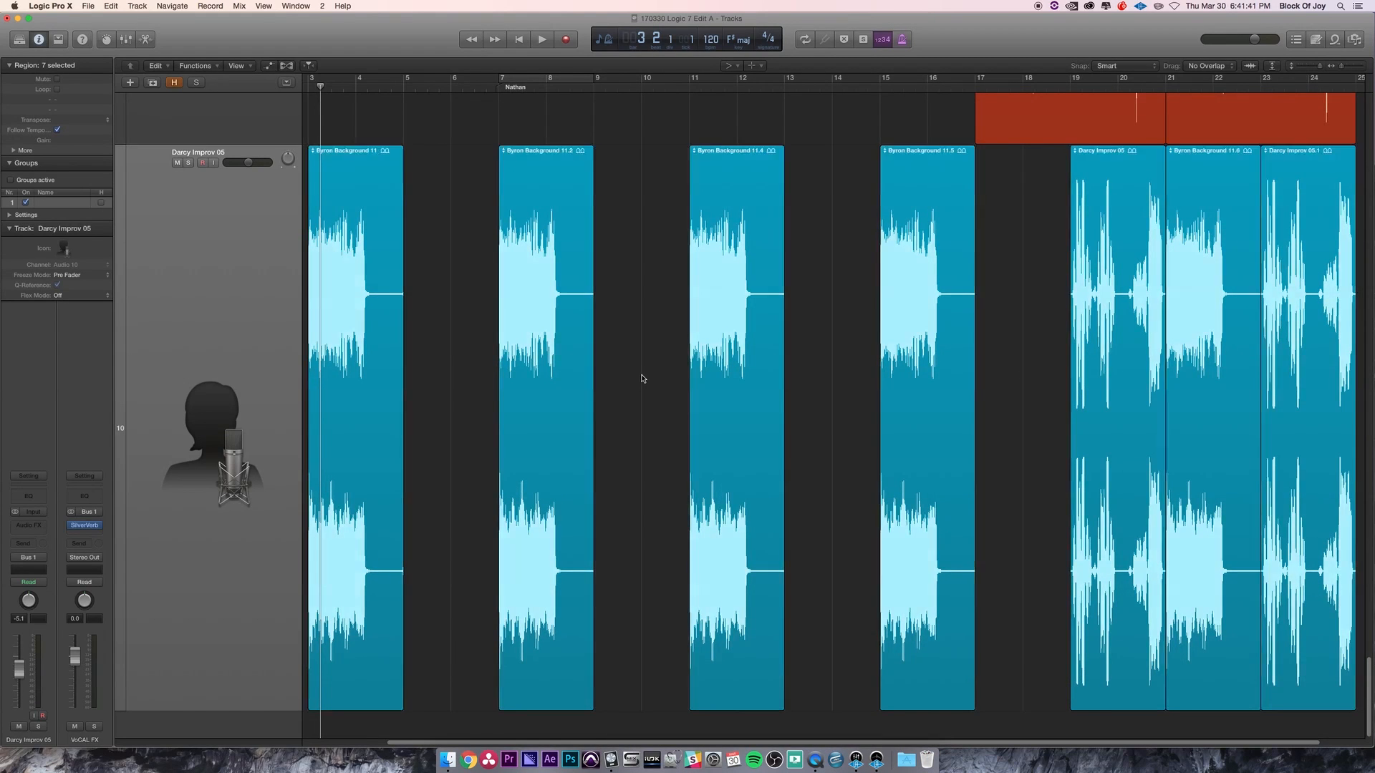
{"action": "key", "text": "z"}
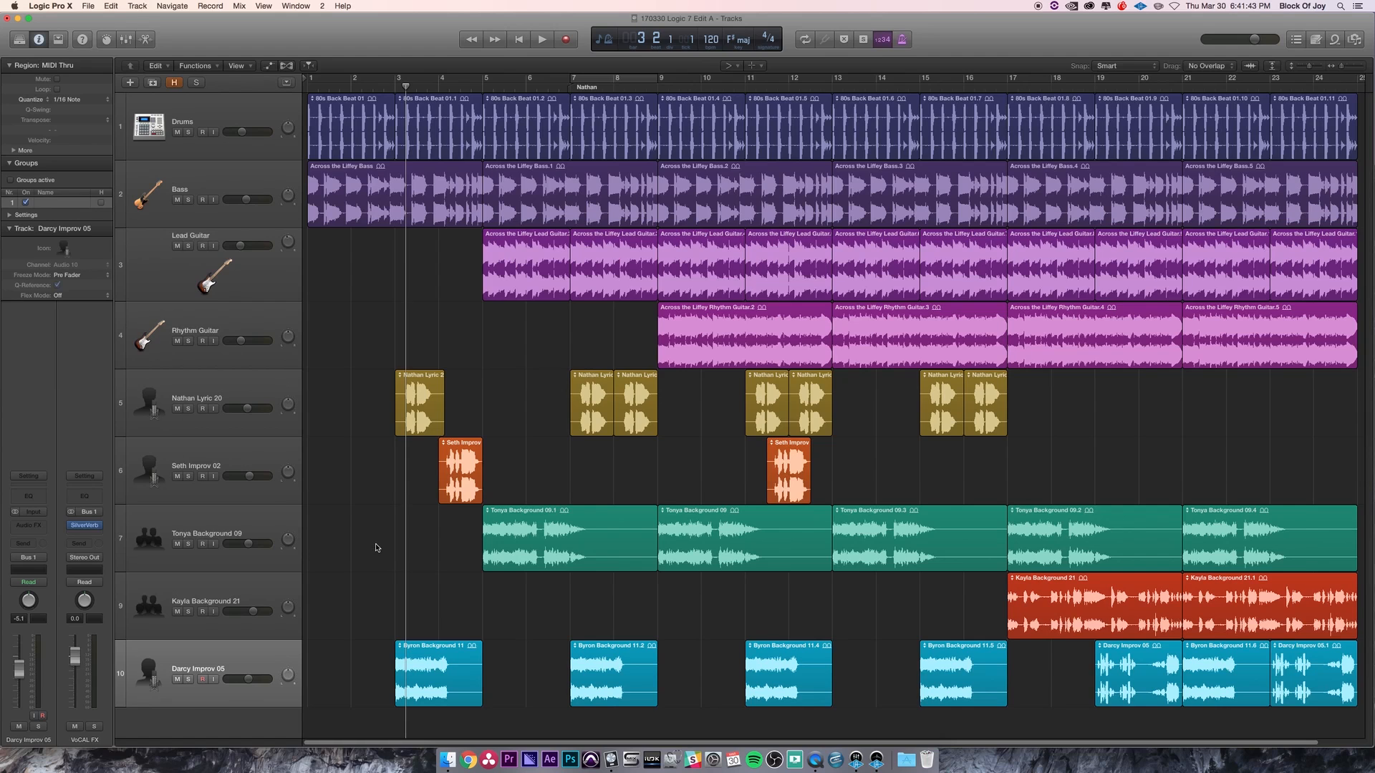
{"action": "key", "text": "Return"}
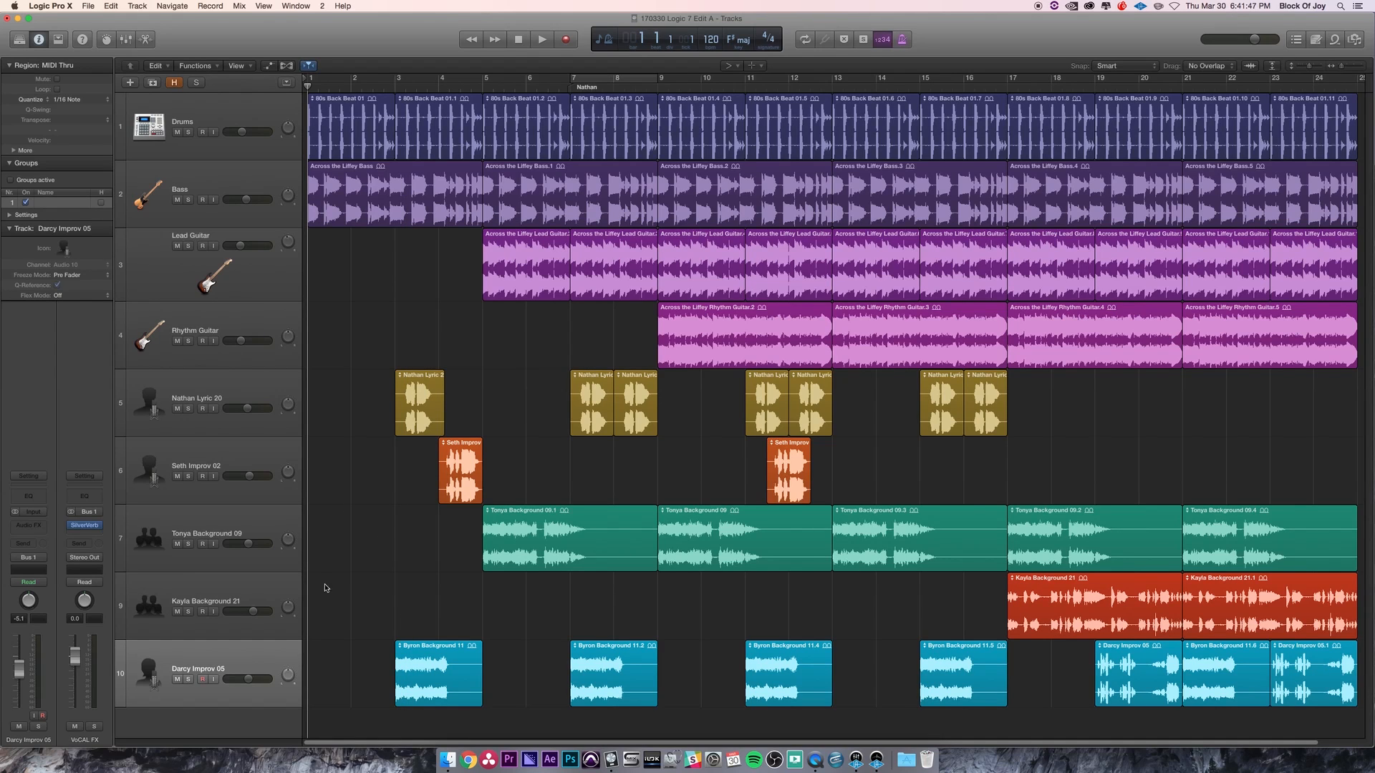
- Toggle the display of hidden tracks to reveal the Audio 6 track
{"action": "left_click", "coordinate": [173, 85]}
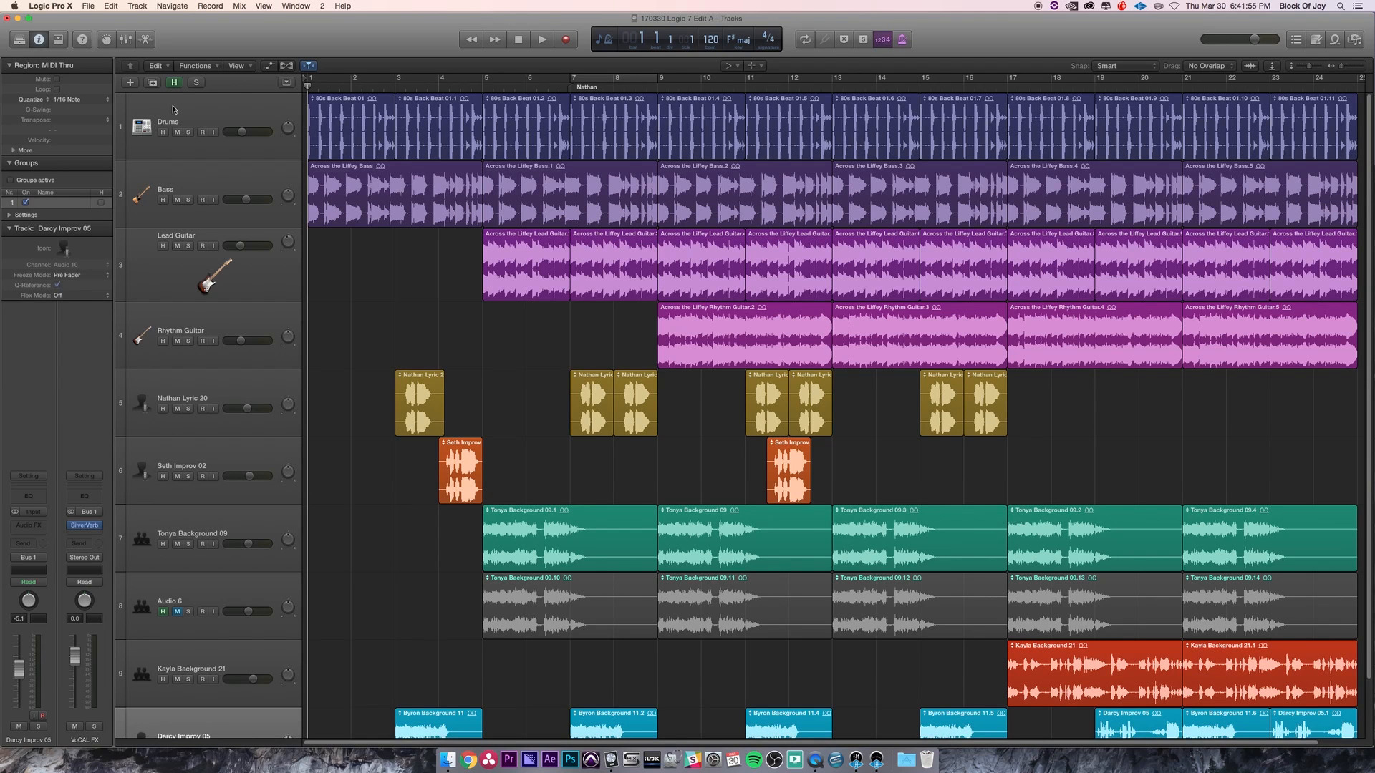
{"action": "left_click", "coordinate": [174, 83]}
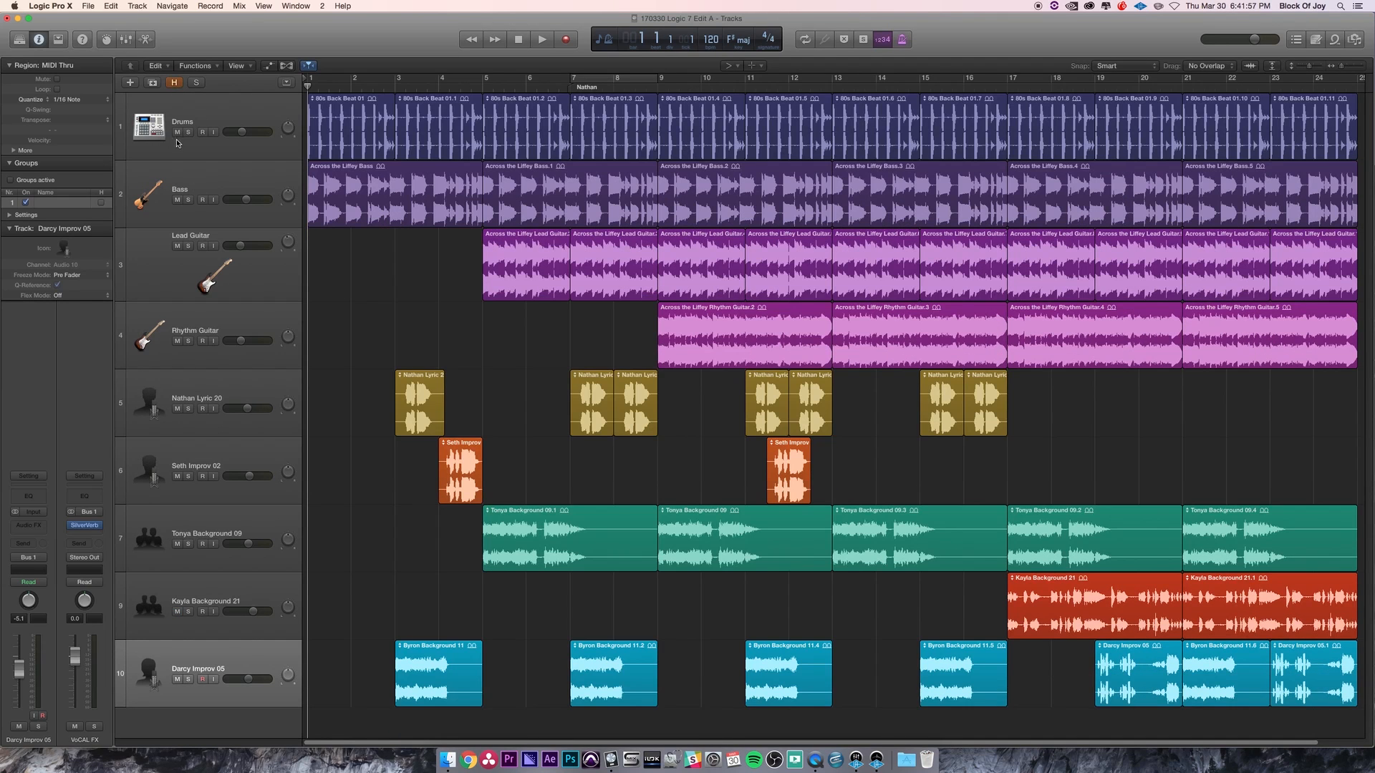
{"action": "left_click", "coordinate": [174, 83]}
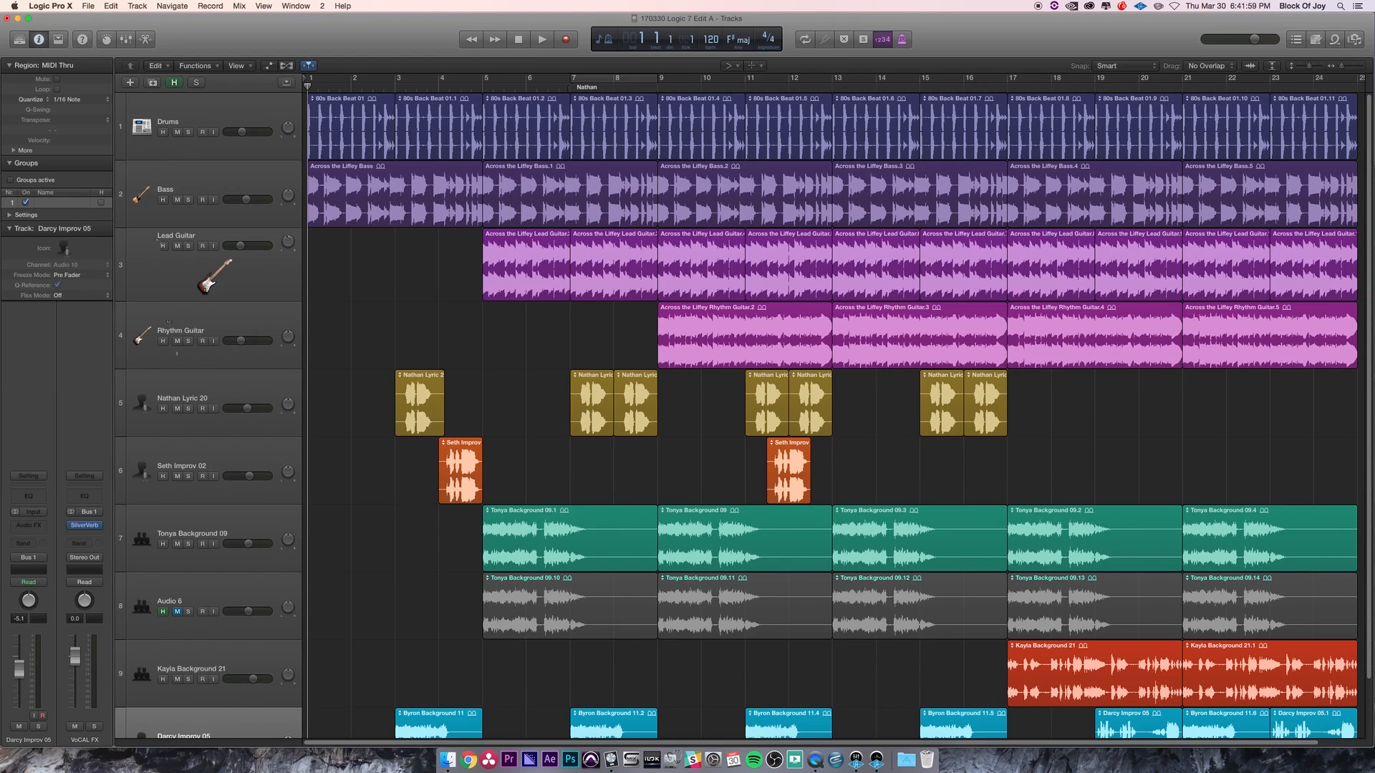
- Mark the Audio 6 track for hiding and toggle its mute on and off
{"action": "left_click", "coordinate": [171, 613]}
{"action": "left_click", "coordinate": [163, 611]}
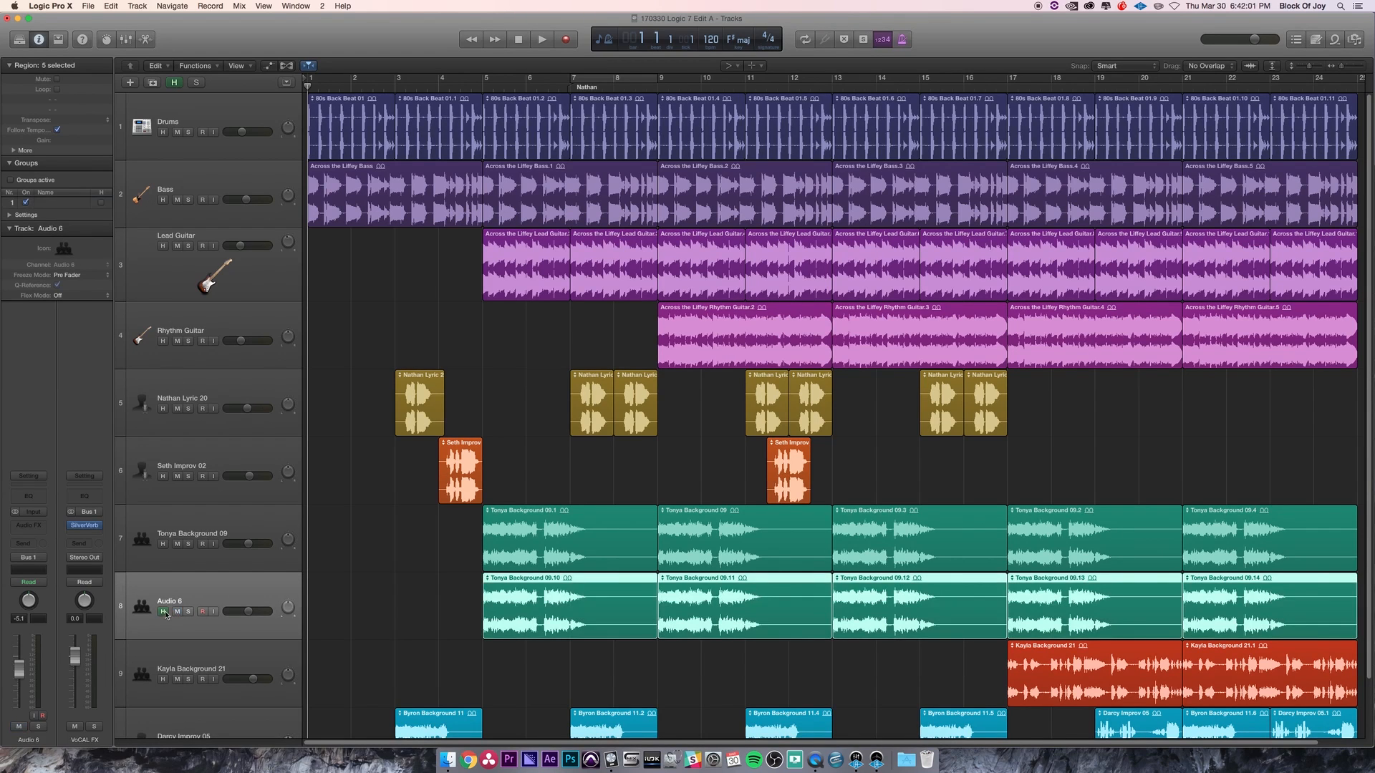
{"action": "left_click", "coordinate": [176, 612]}
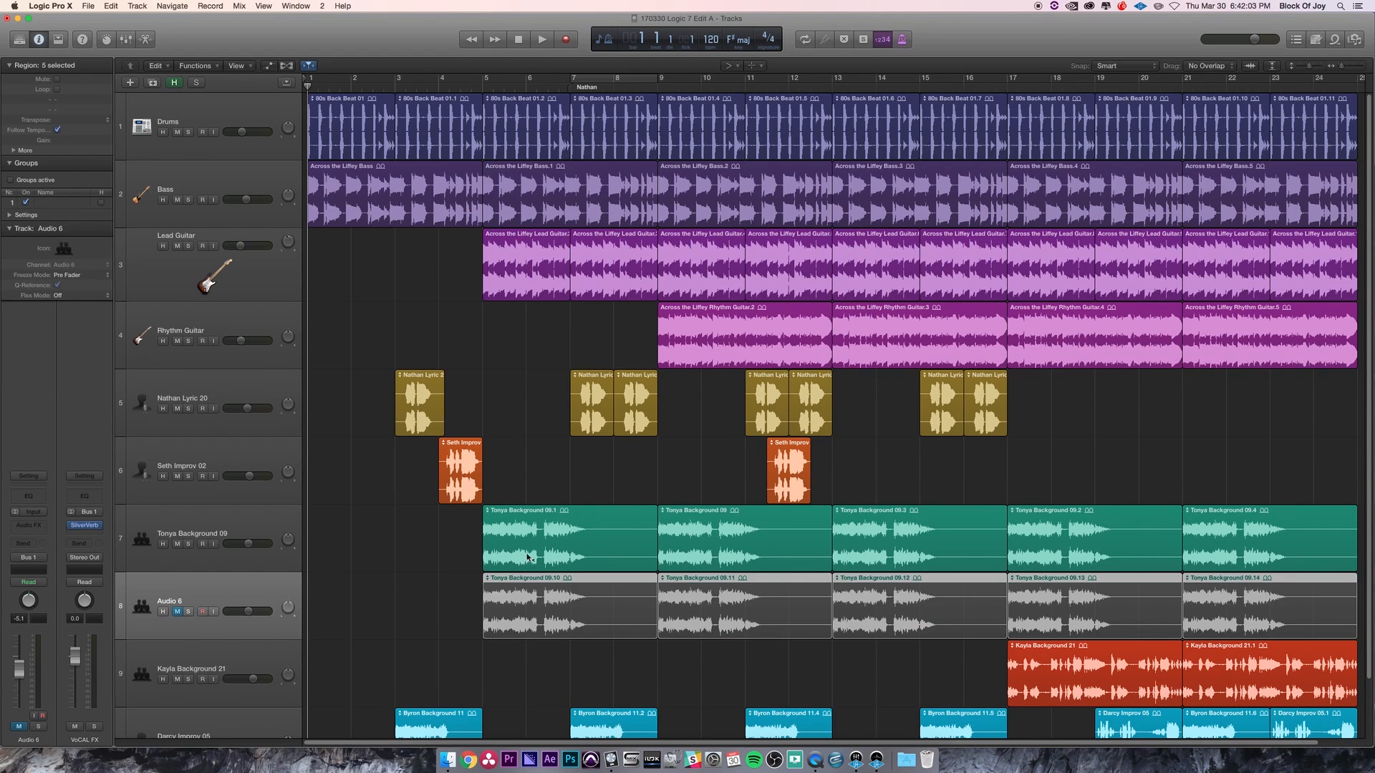
{"action": "left_click", "coordinate": [177, 611]}
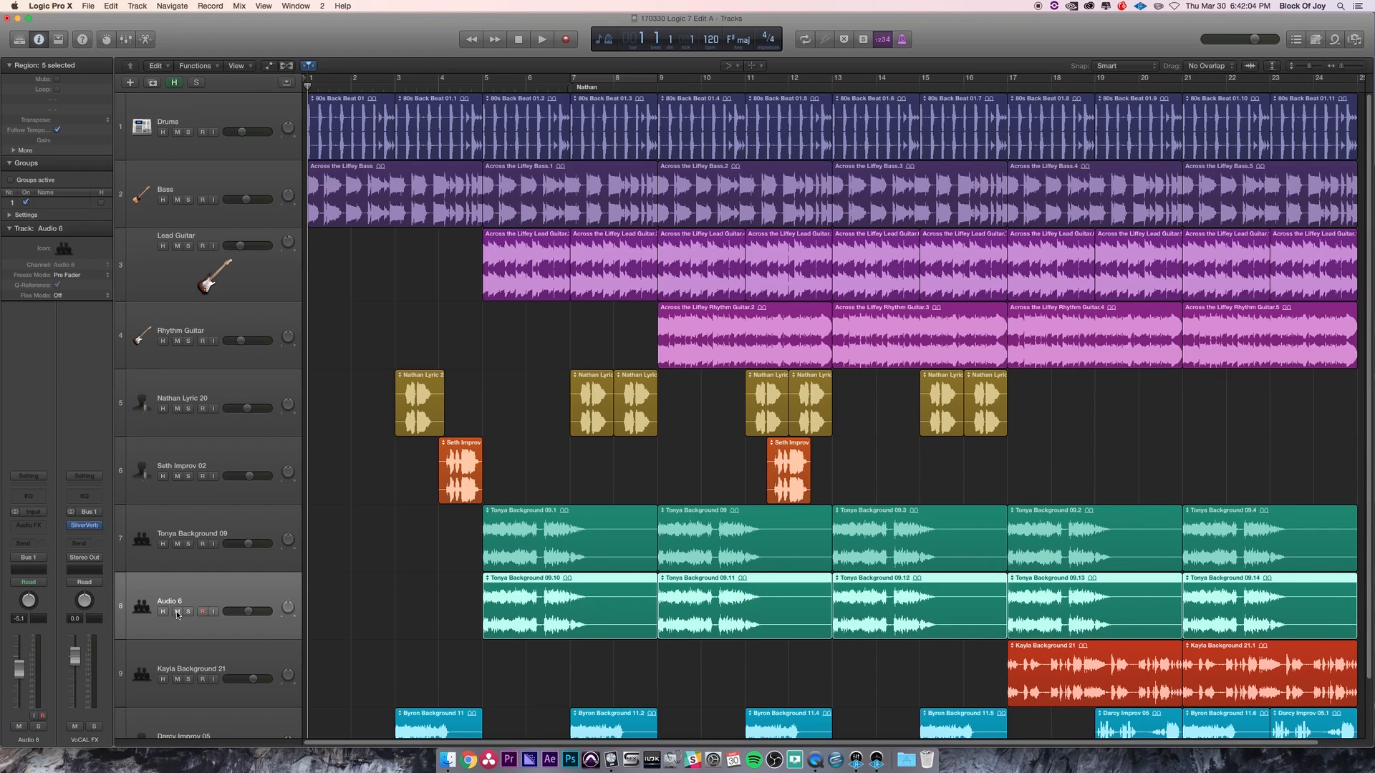
- Select the Tonya Background 09 and Audio 6 tracks alternately to compare them
{"action": "left_click", "coordinate": [220, 530]}
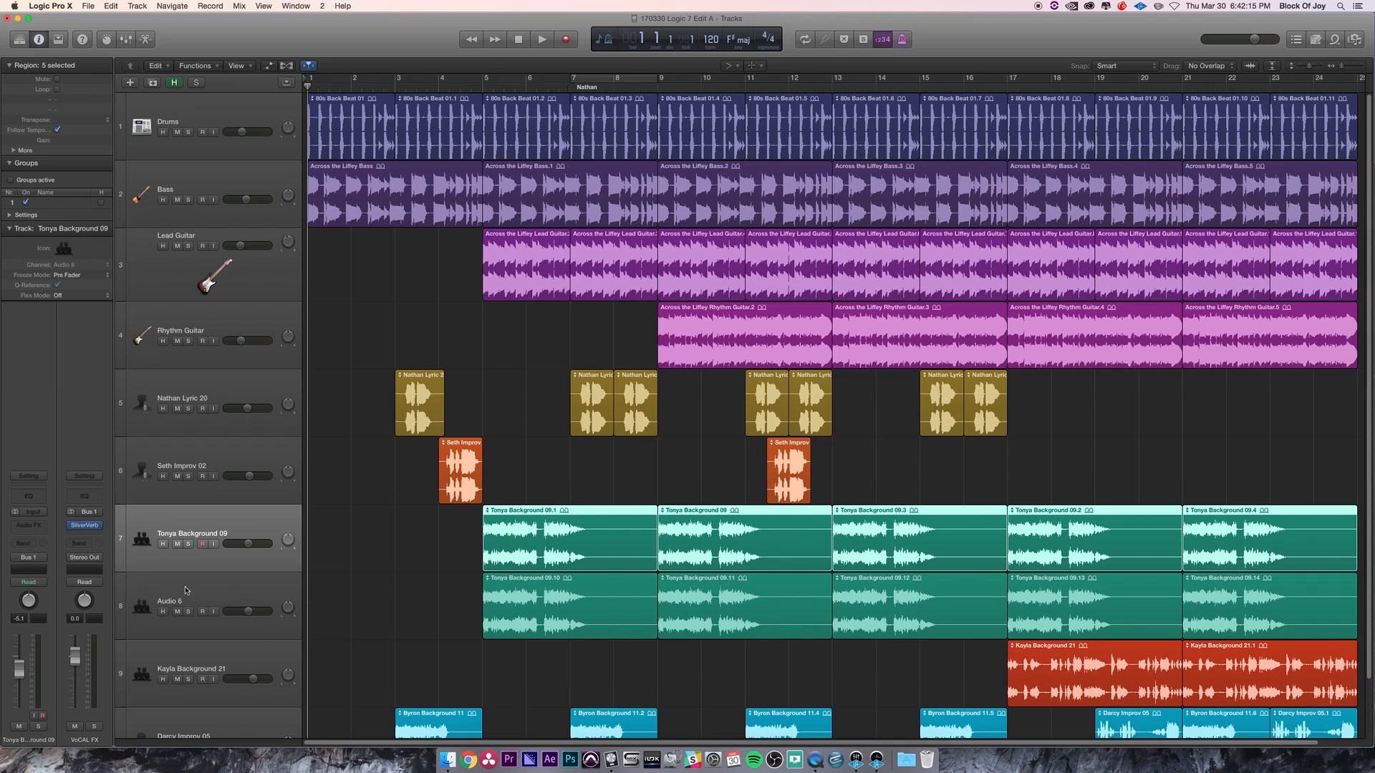
{"action": "left_click", "coordinate": [218, 590]}
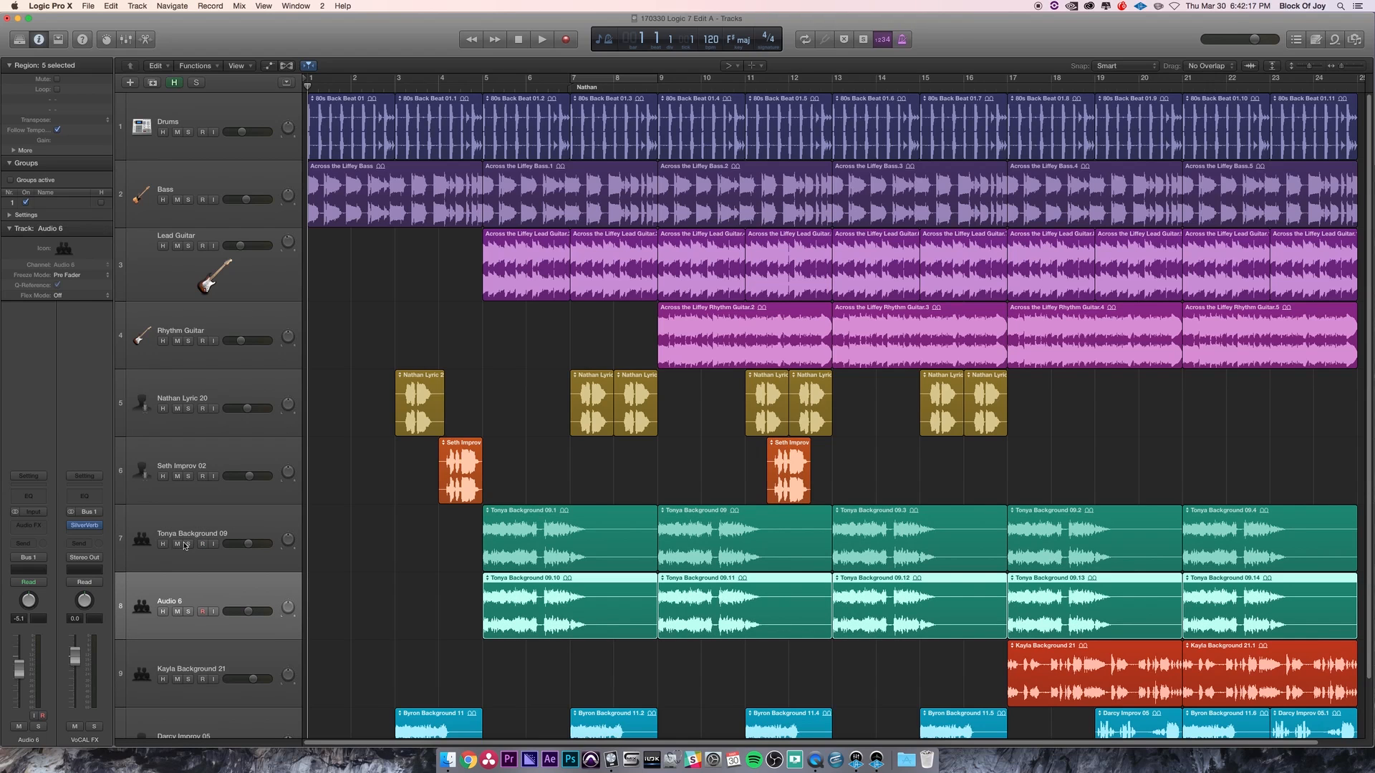
{"action": "left_click", "coordinate": [260, 526]}
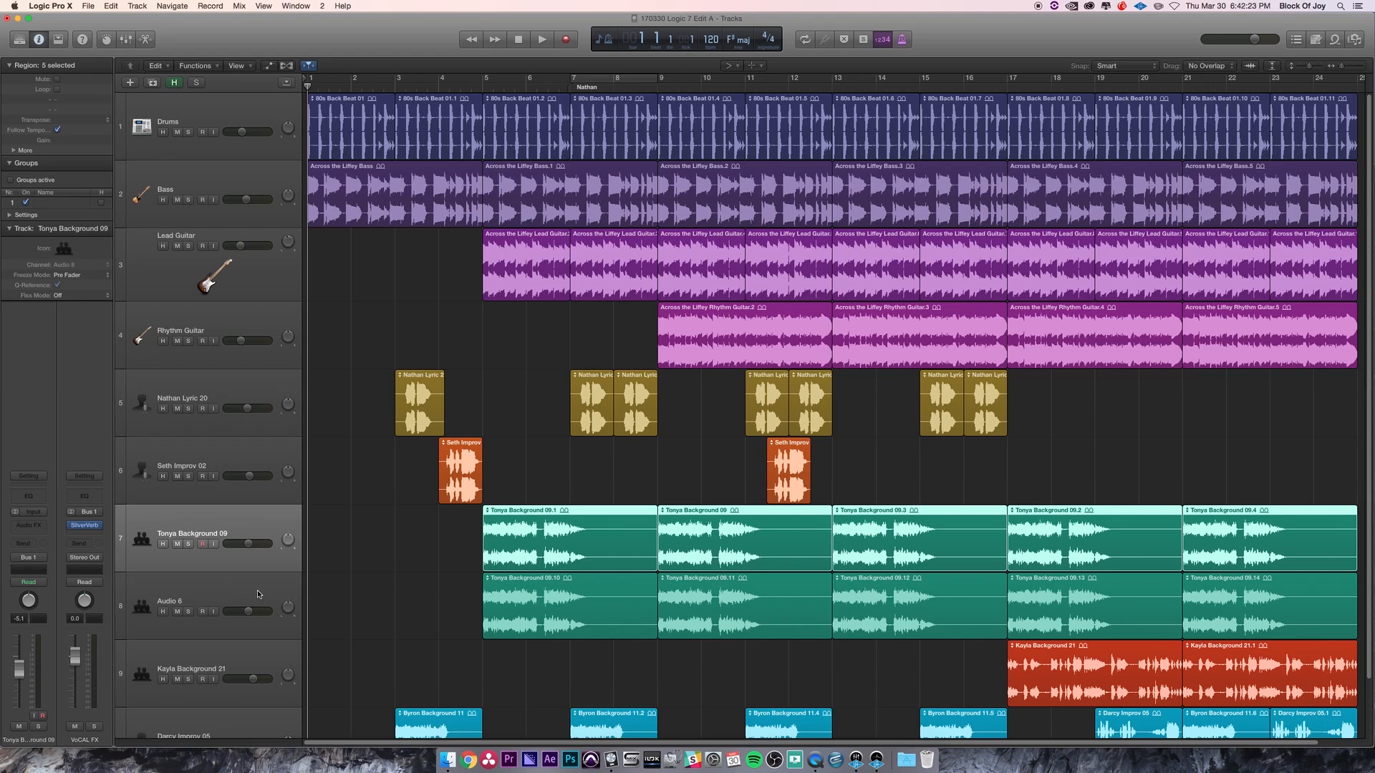
{"action": "left_click", "coordinate": [191, 620]}
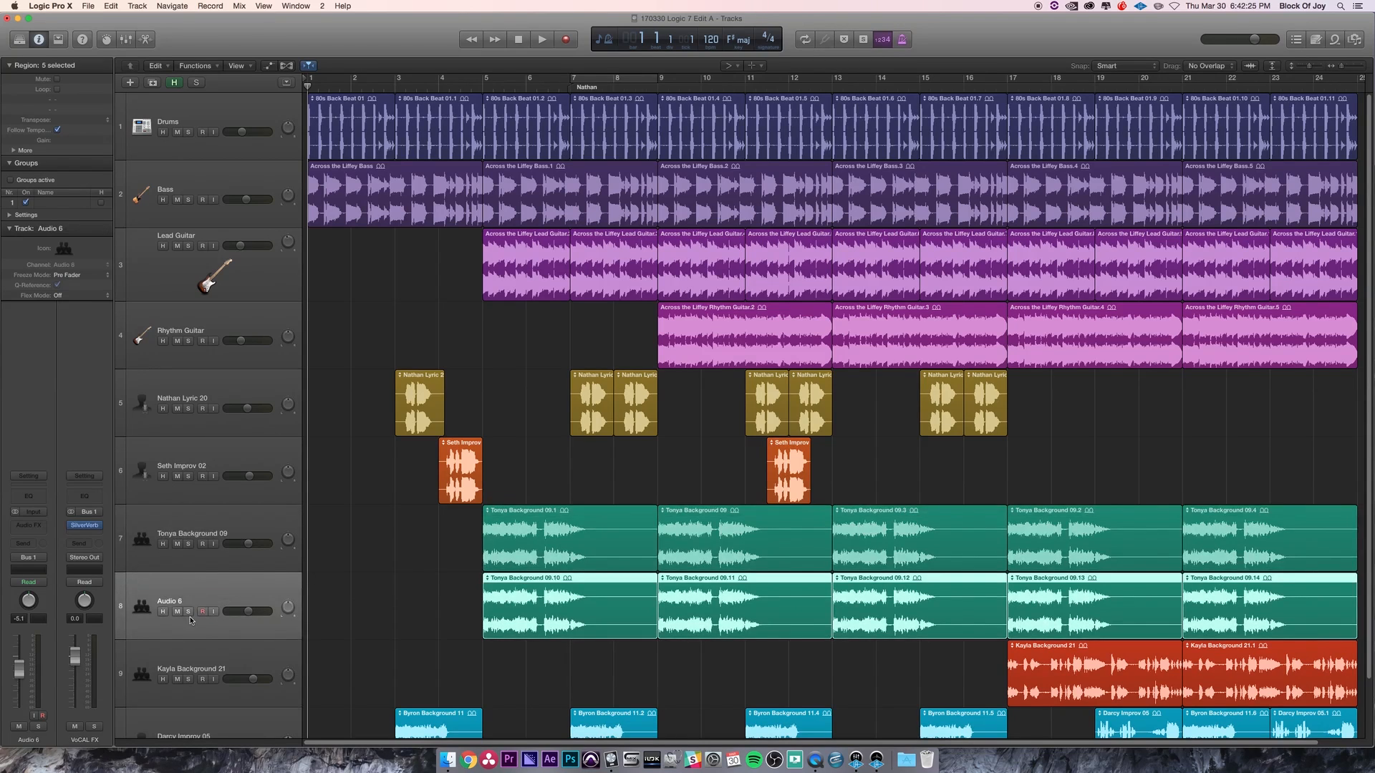
- Mute the Audio 6 track, mark it for hiding and hide the marked tracks
{"action": "left_click", "coordinate": [177, 612]}
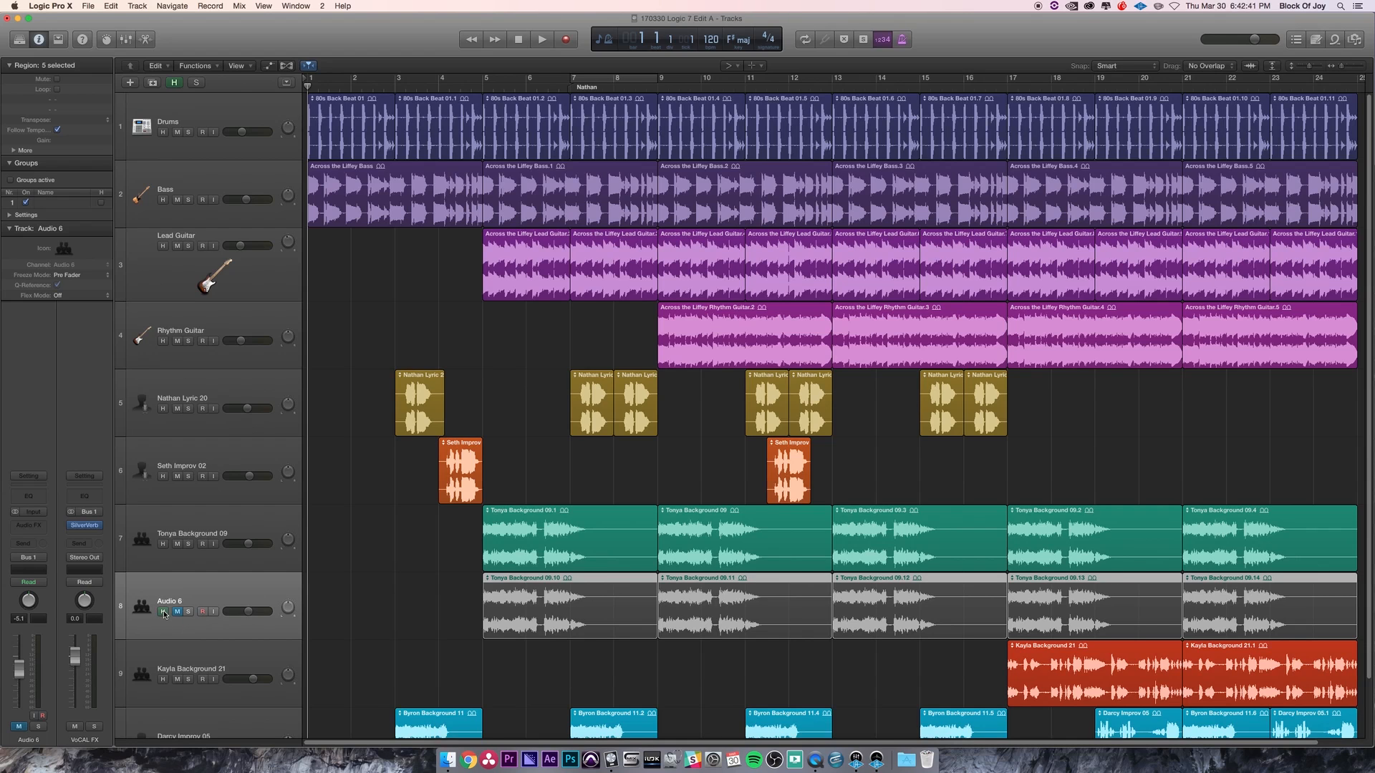
{"action": "left_click", "coordinate": [164, 611]}
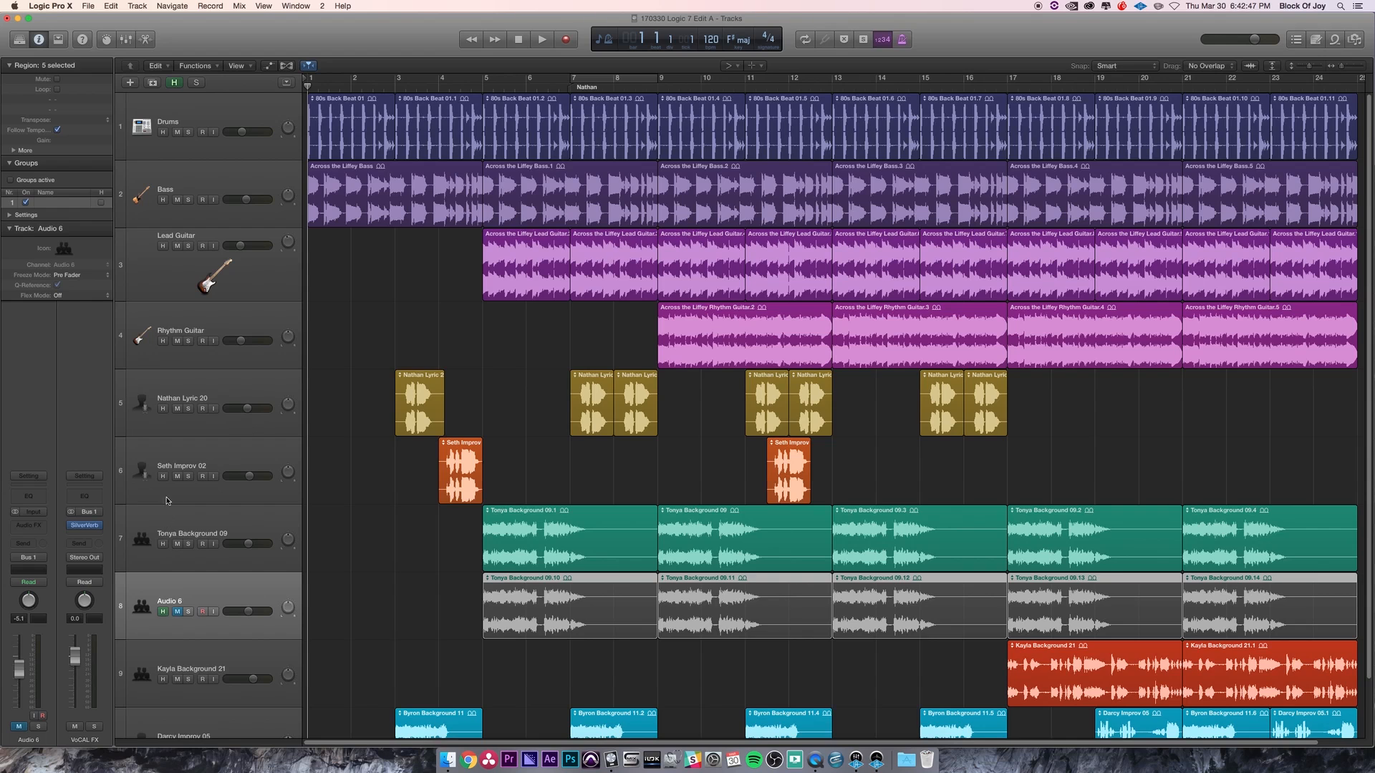
{"action": "left_click", "coordinate": [164, 341]}
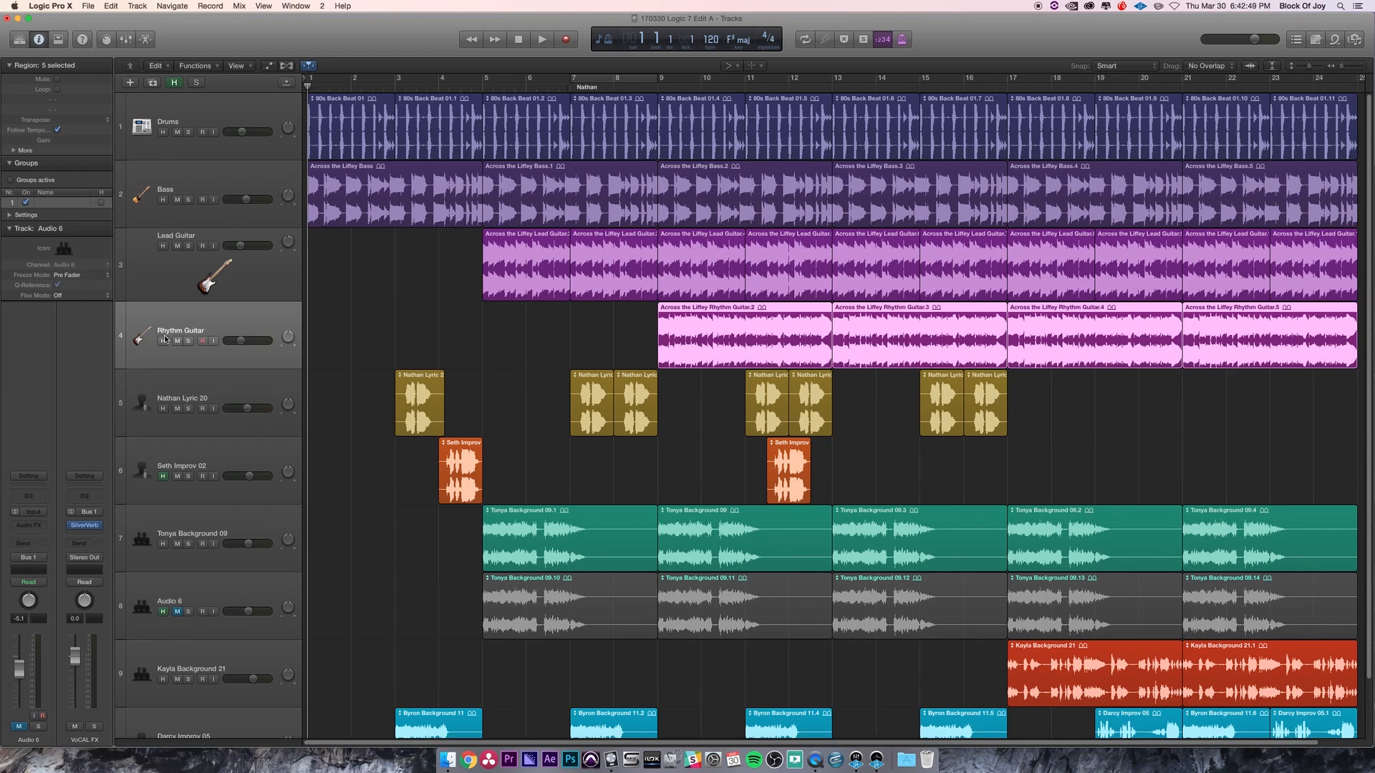
{"action": "left_click", "coordinate": [163, 477]}
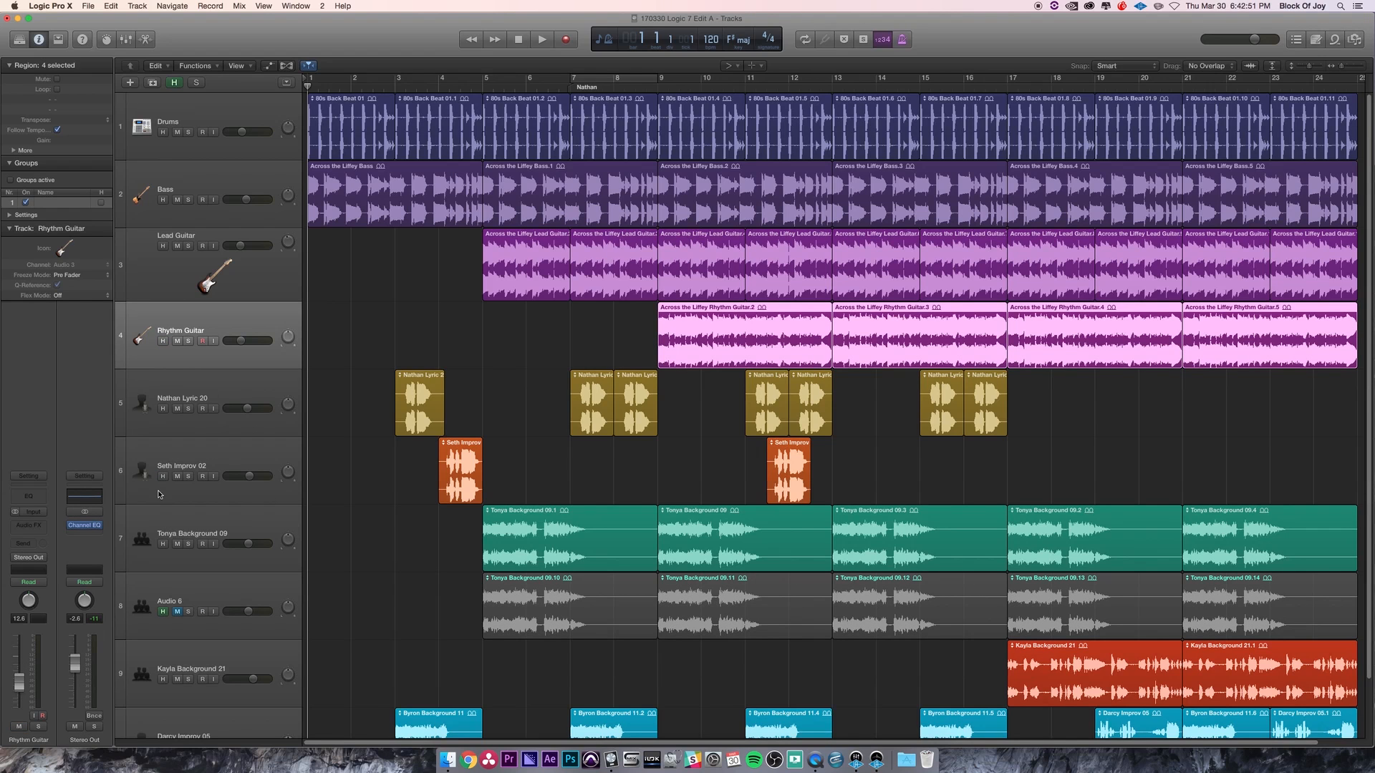
{"action": "left_click", "coordinate": [175, 83]}
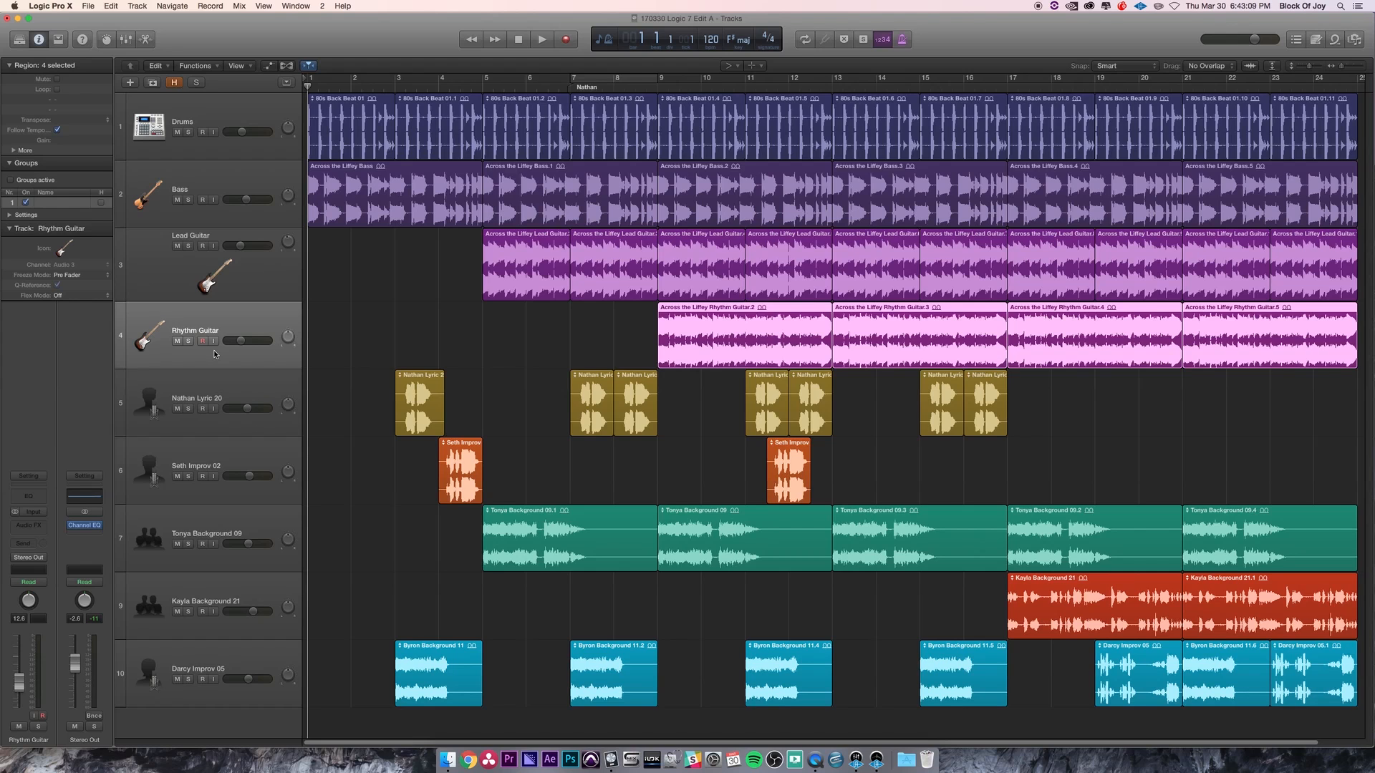
- Select all regions on the Darcy Improv 05 track and toggle their mute on and off
{"action": "left_click", "coordinate": [237, 667]}
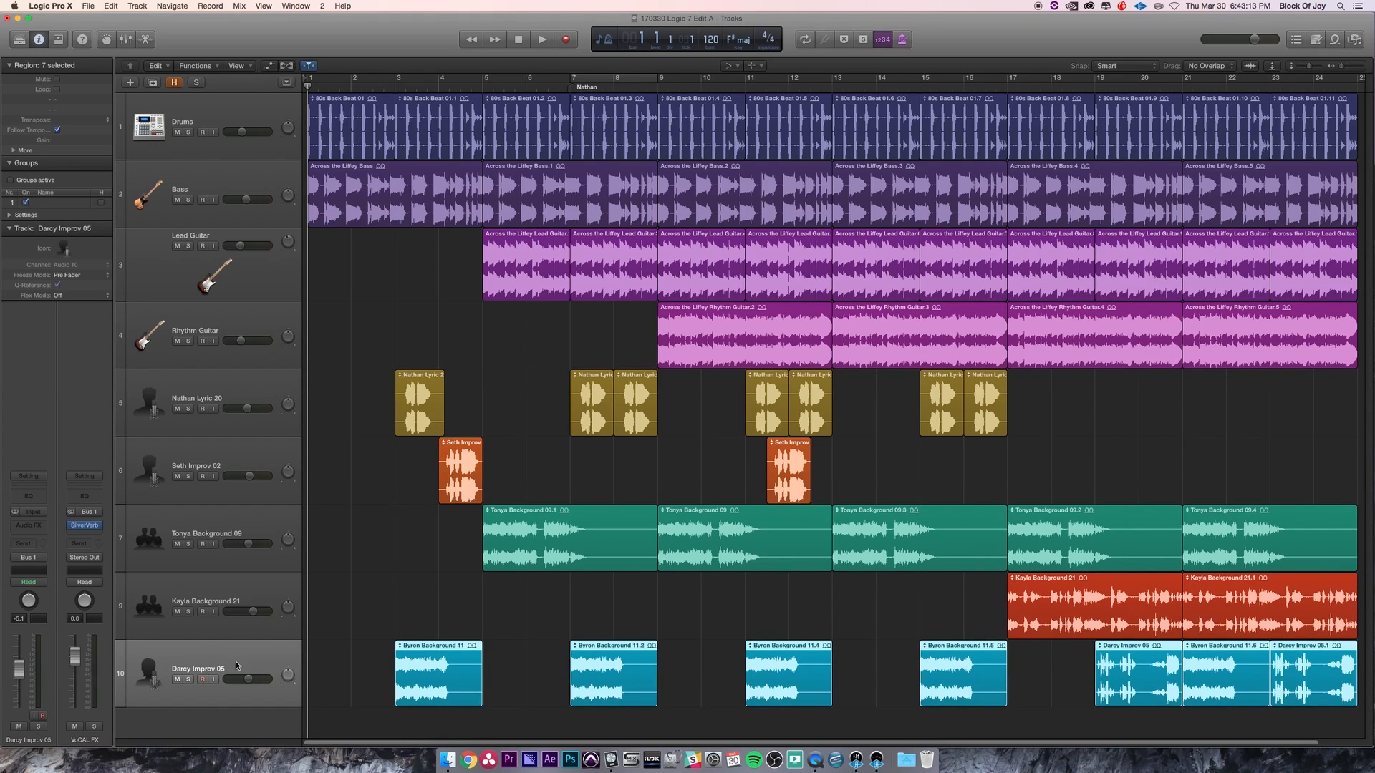
{"action": "key", "text": "ctrl+m"}
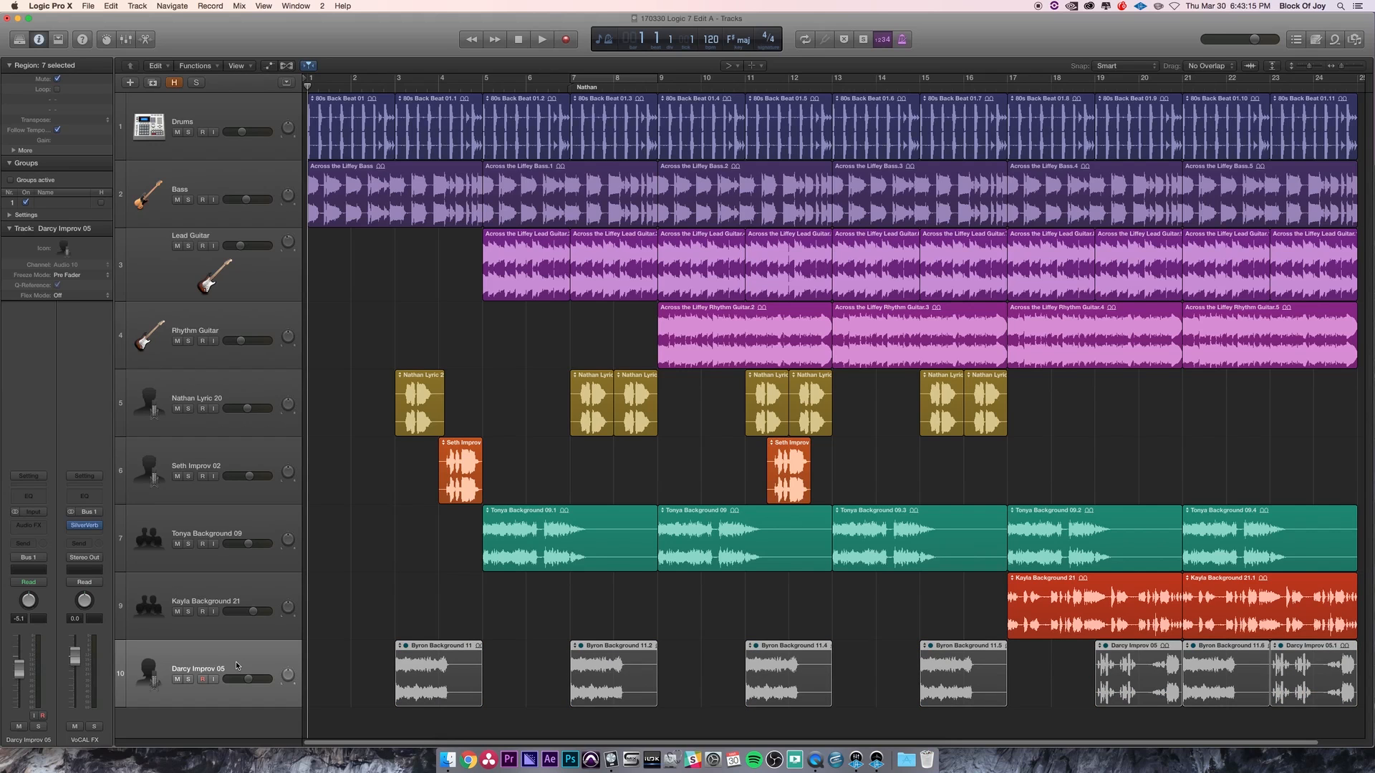
{"action": "key", "text": "ctrl+m"}
{"action": "key", "text": "ctrl+m"}
{"action": "key", "text": "ctrl+m"}
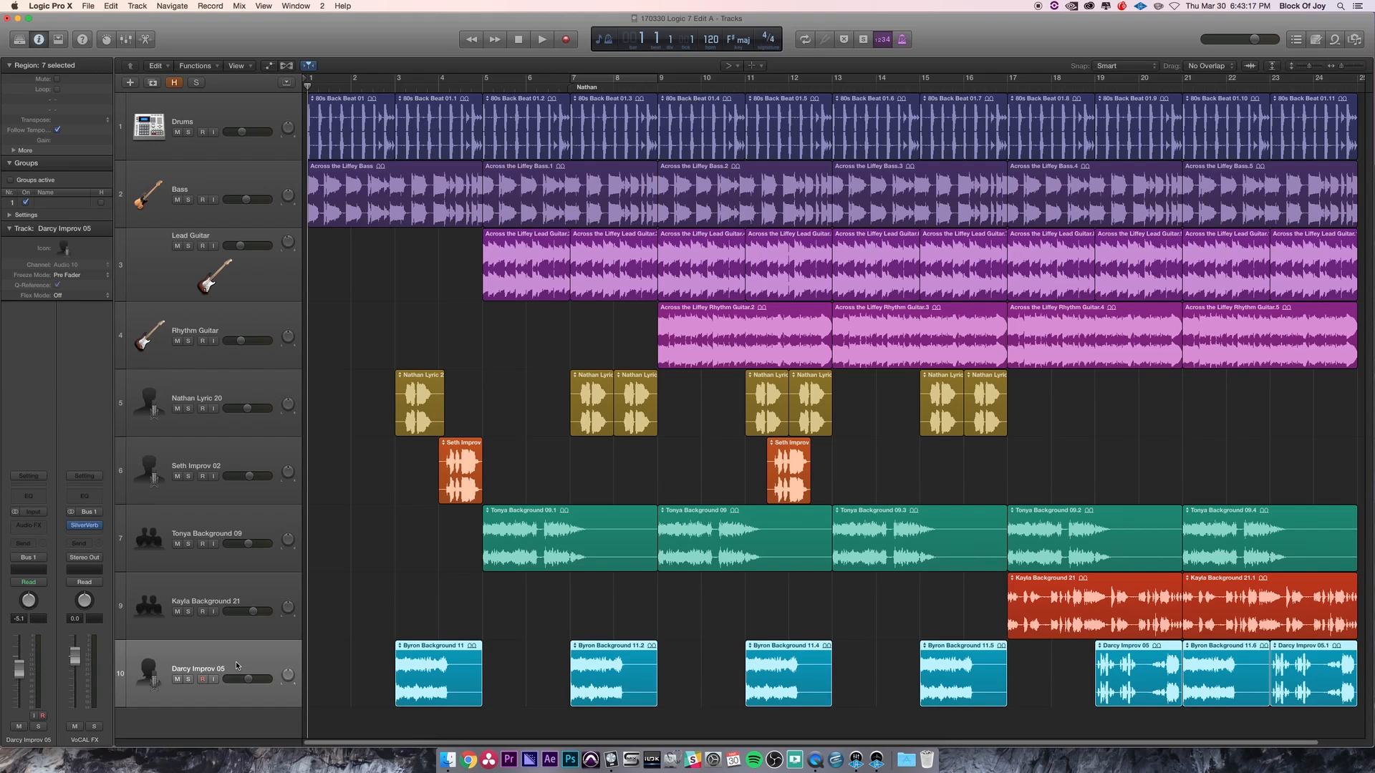
- Select only the Byron Background 11 region and toggle its mute on and off repeatedly
{"action": "left_click", "coordinate": [536, 640]}
{"action": "left_click", "coordinate": [444, 686]}
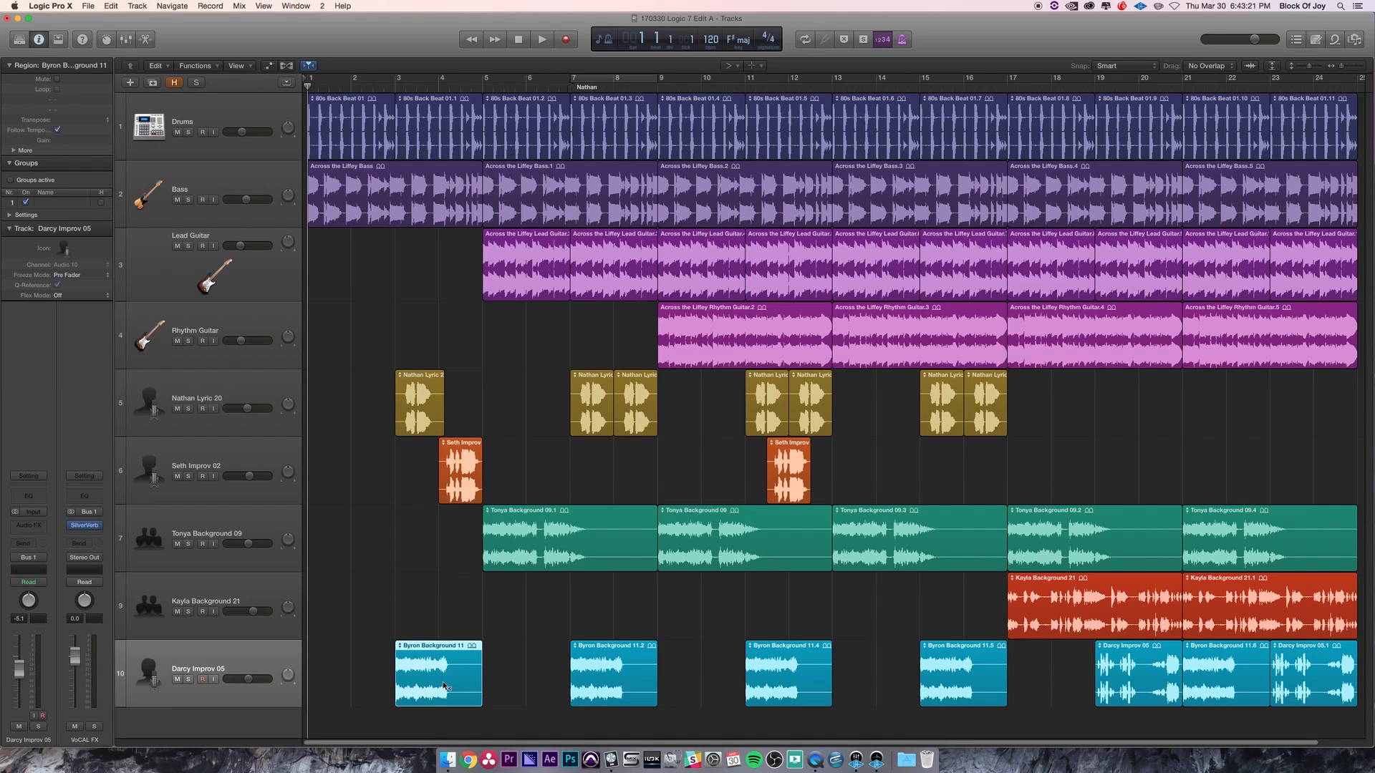
{"action": "key", "text": "ctrl+m"}
{"action": "key", "text": "ctrl+m"}
{"action": "key", "text": "ctrl+m"}
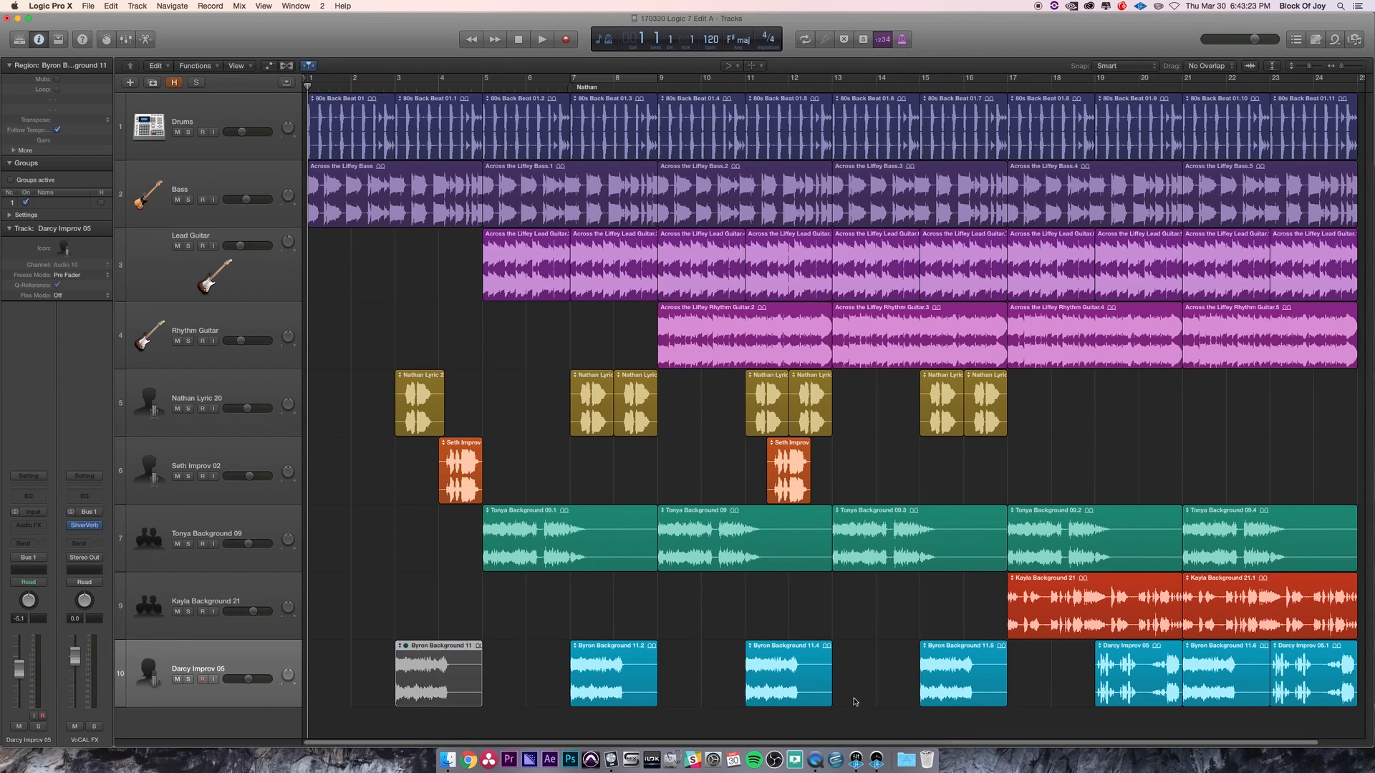
{"action": "key", "text": "ctrl+m"}
{"action": "key", "text": "ctrl+m"}
{"action": "key", "text": "ctrl+m"}
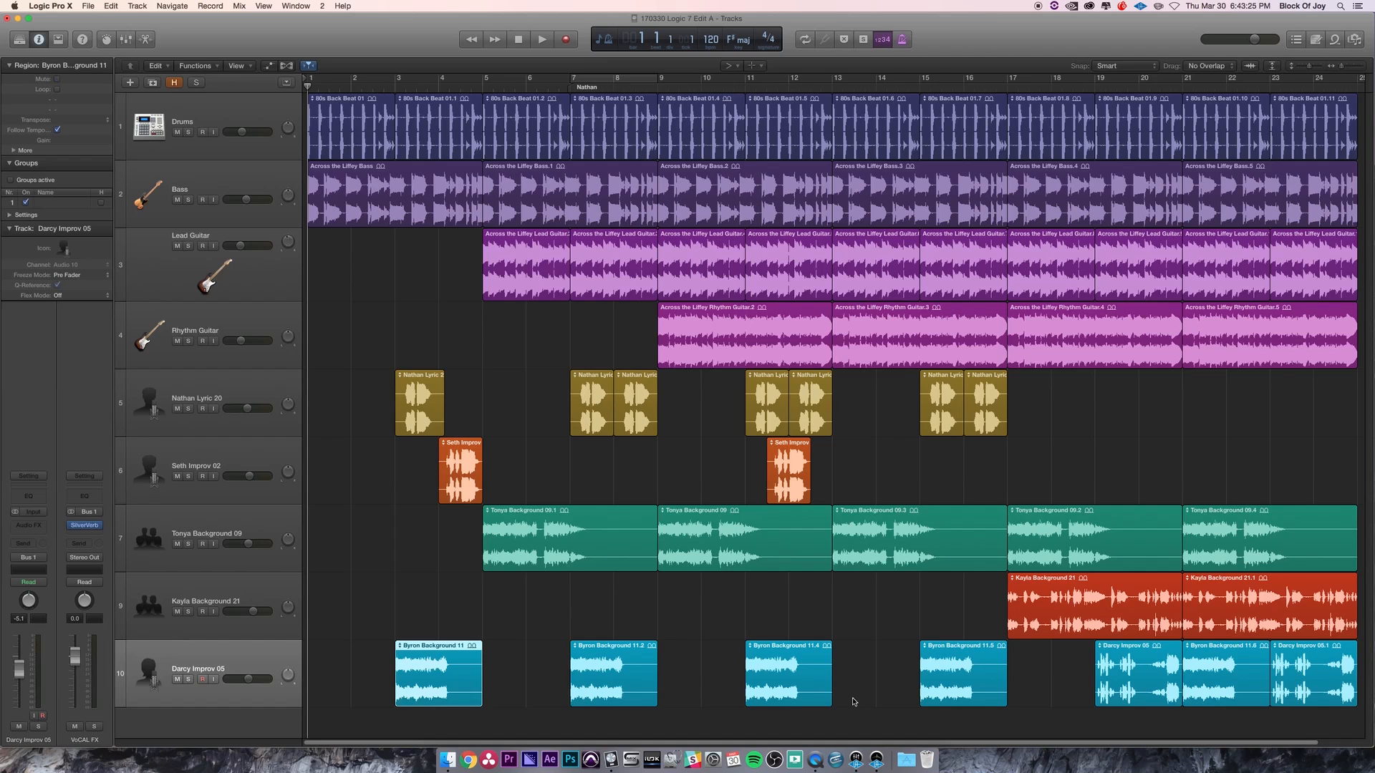
- Select regions on several different tracks together, mute them all, then unmute them and clear the selection
{"action": "left_click", "coordinate": [579, 629]}
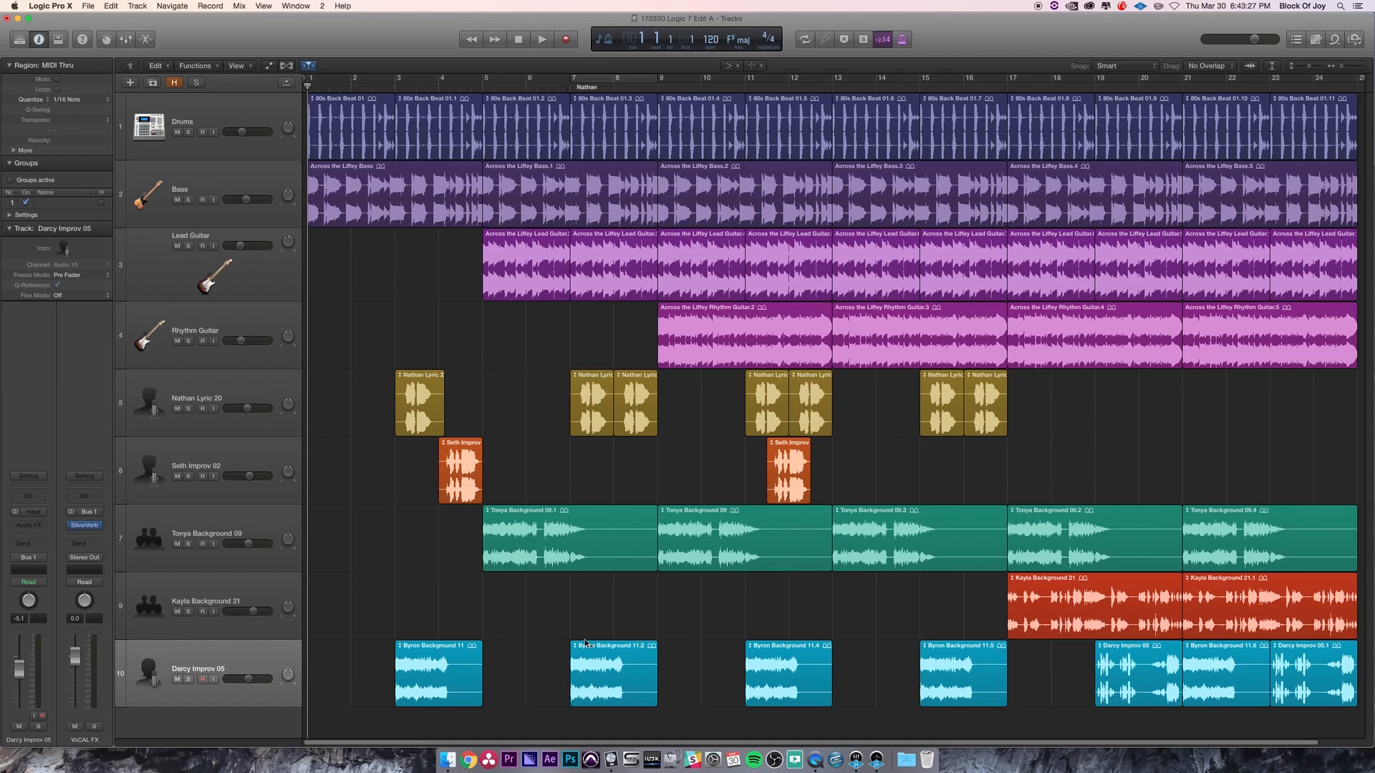
{"action": "left_click", "coordinate": [423, 669]}
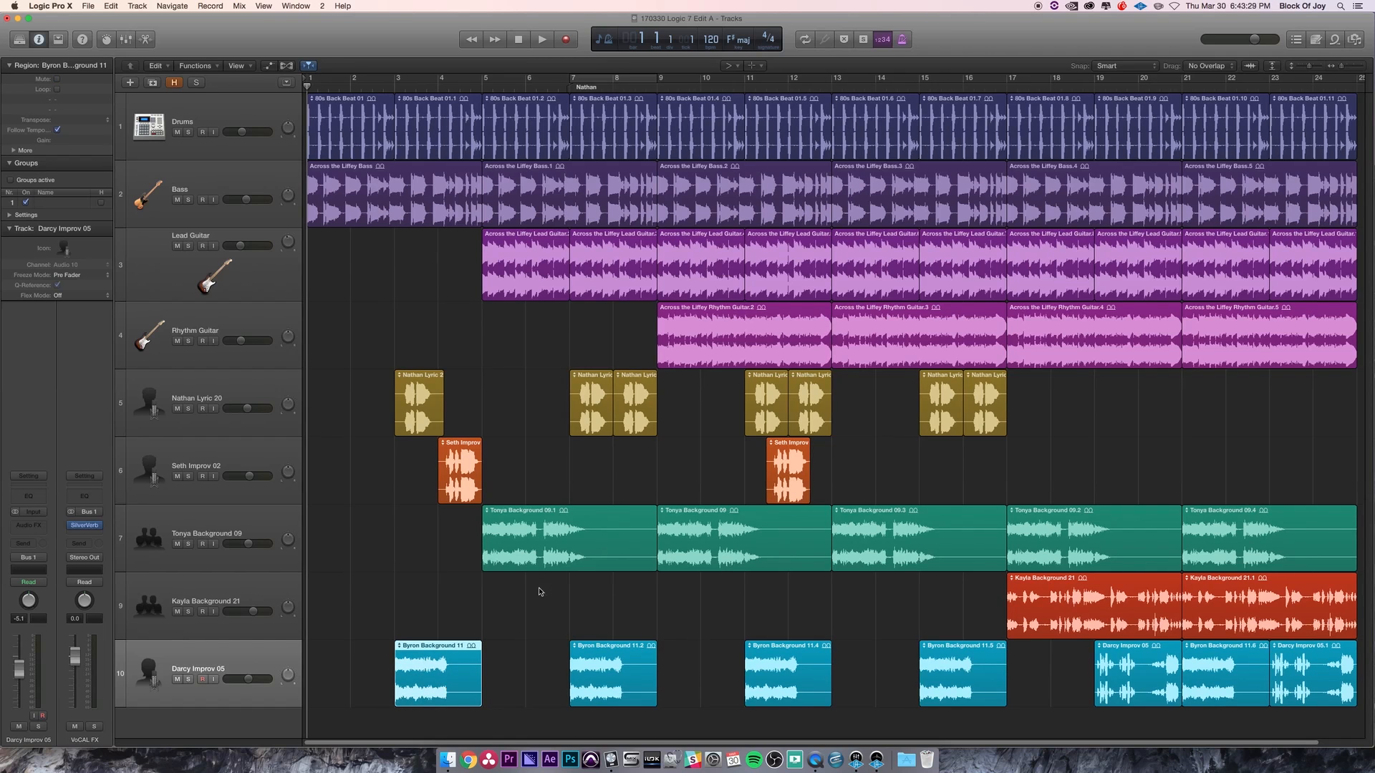
{"action": "left_click", "coordinate": [544, 546], "text": "shift"}
{"action": "left_click", "coordinate": [761, 335], "text": "shift"}
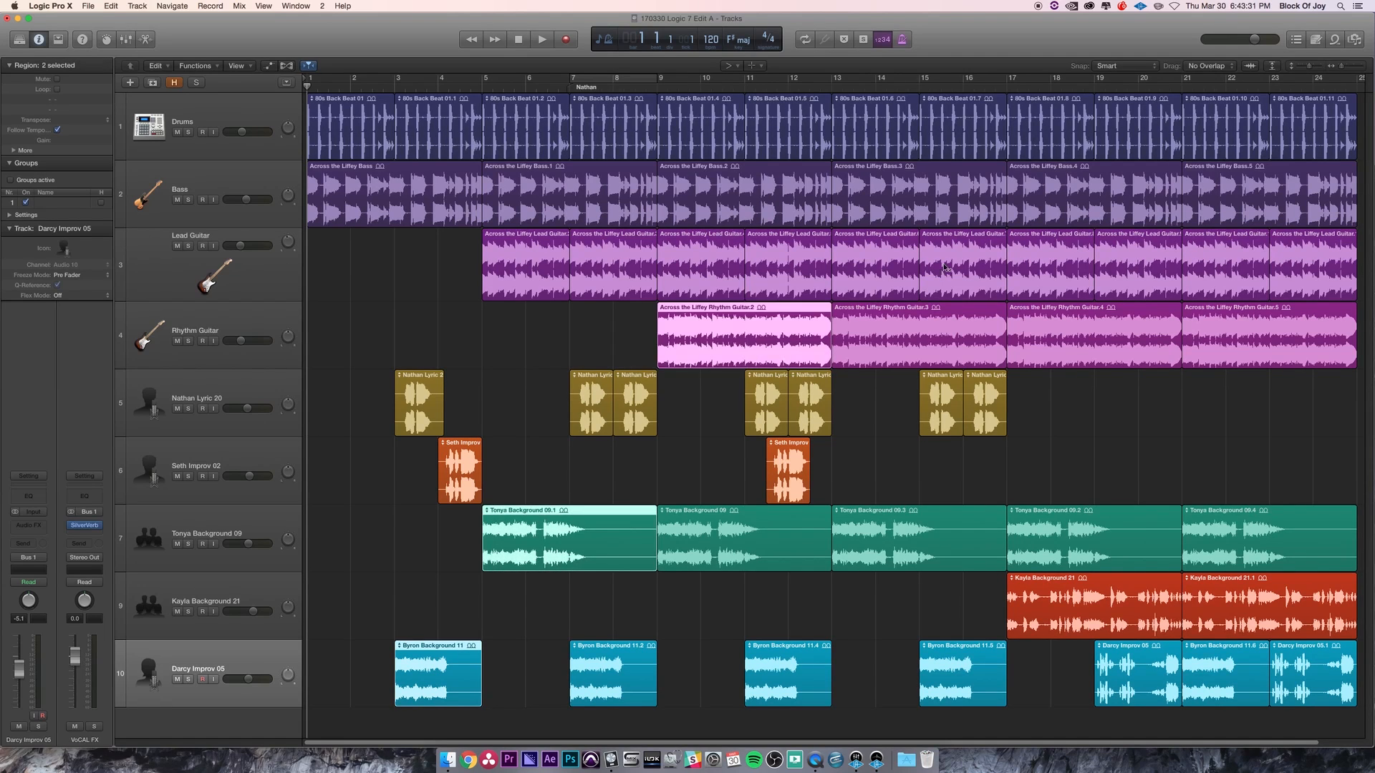
{"action": "left_click", "coordinate": [945, 263], "text": "shift"}
{"action": "left_click", "coordinate": [622, 138], "text": "shift"}
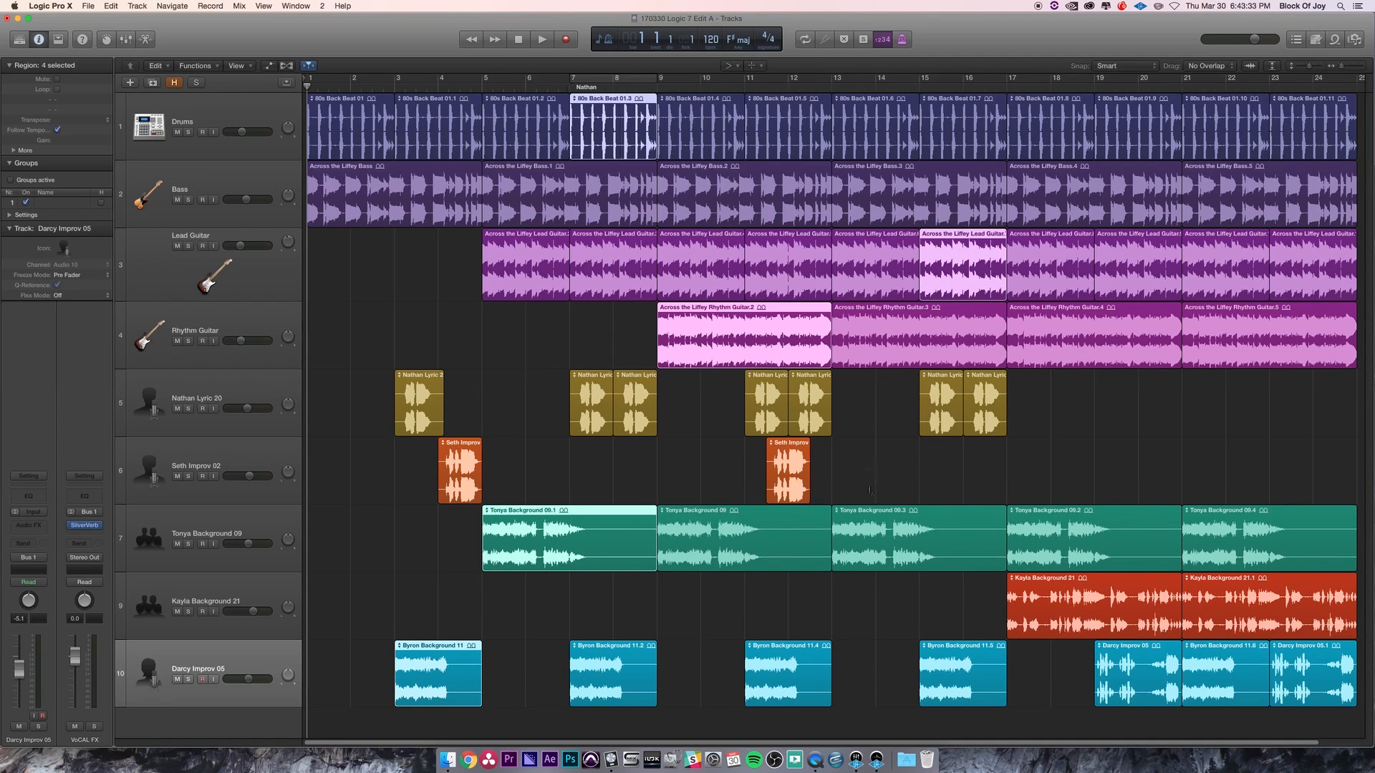
{"action": "left_click", "coordinate": [876, 522], "text": "shift"}
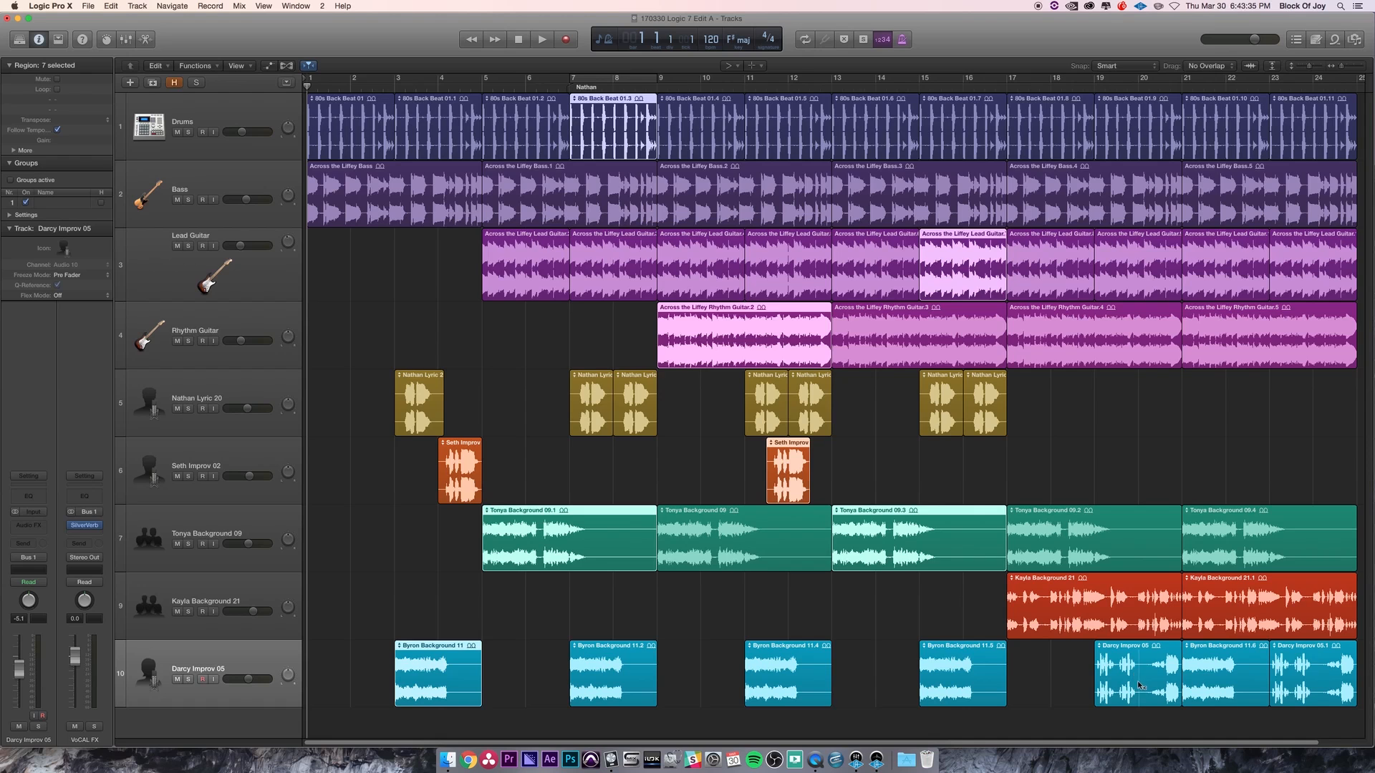
{"action": "left_click", "coordinate": [1119, 672], "text": "shift"}
{"action": "key", "text": "ctrl+m"}
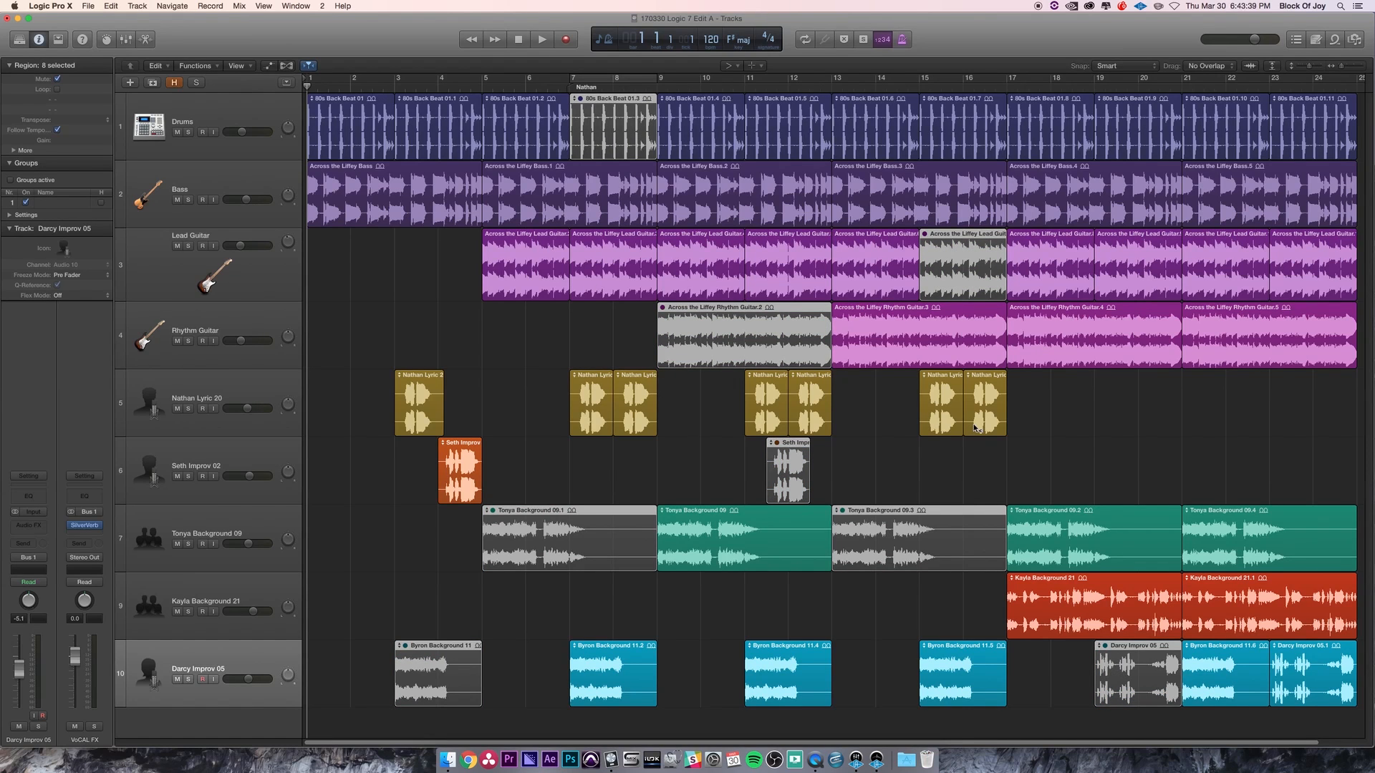
{"action": "key", "text": "ctrl+m"}
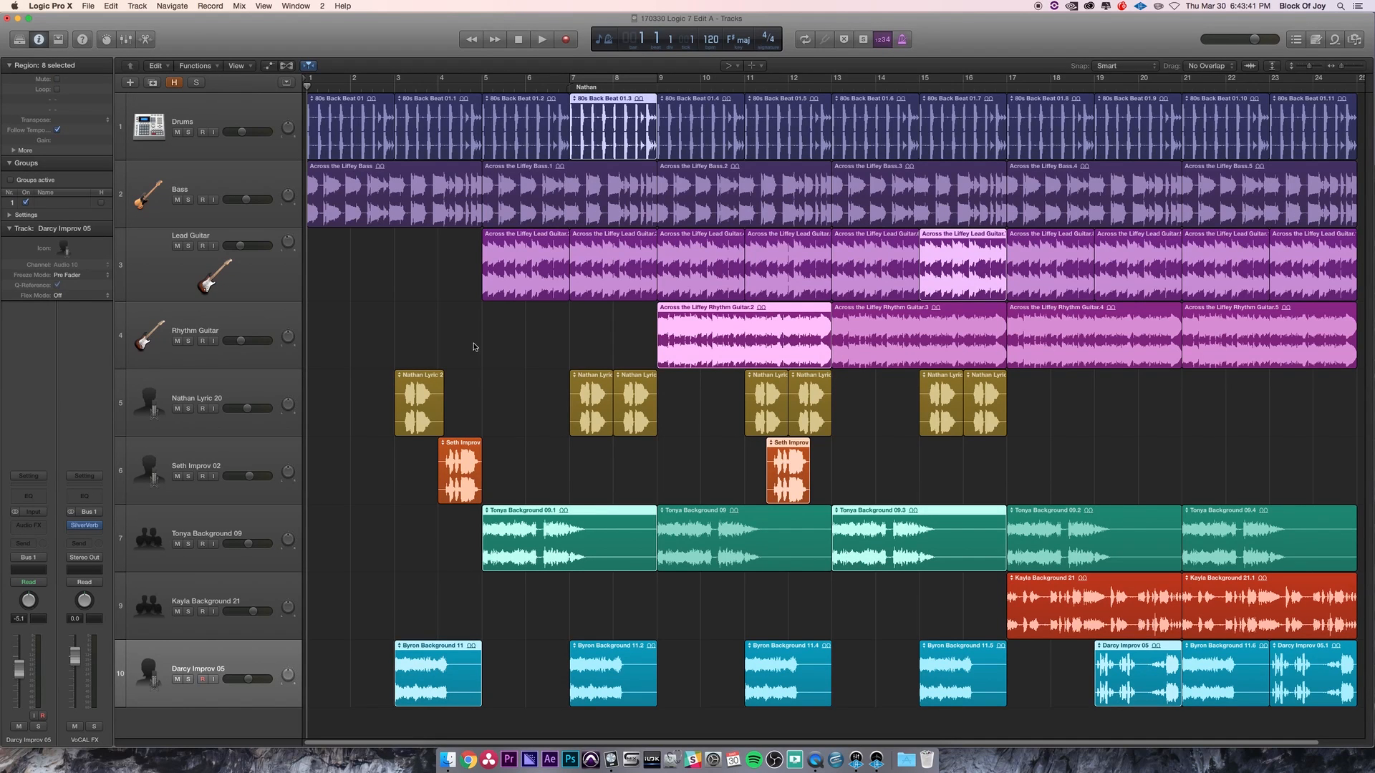
{"action": "left_click", "coordinate": [473, 347]}
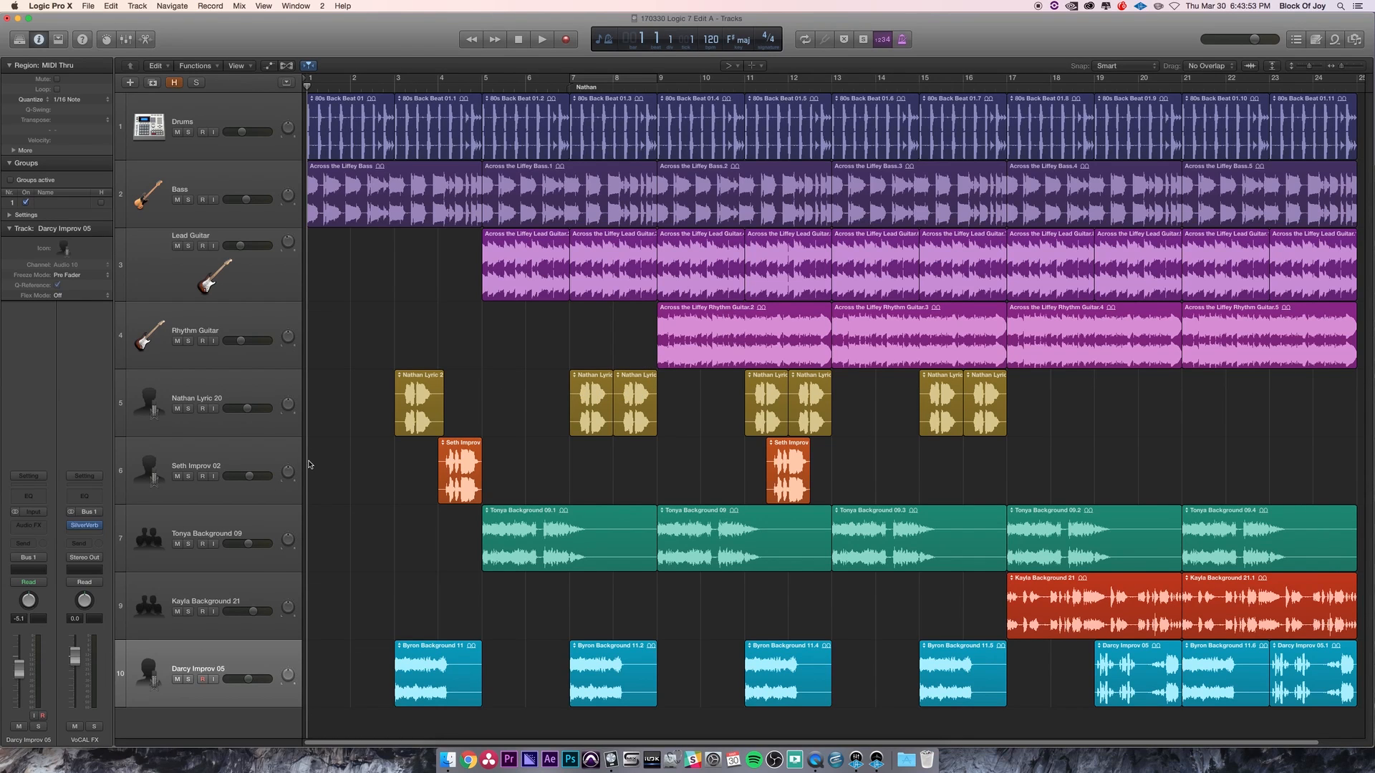
- Show and hide the track automation view, then show and hide the global tracks
{"action": "key", "text": "a"}
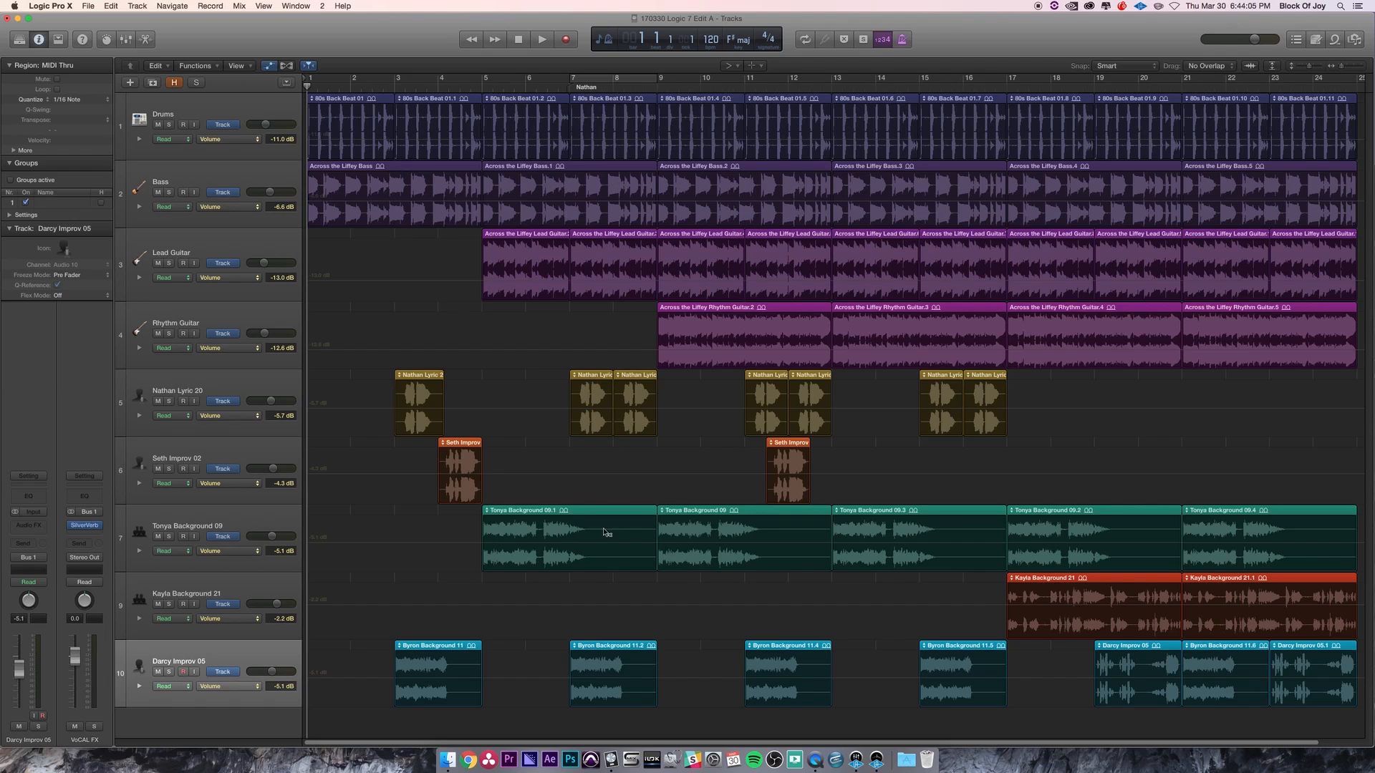
{"action": "key", "text": "a"}
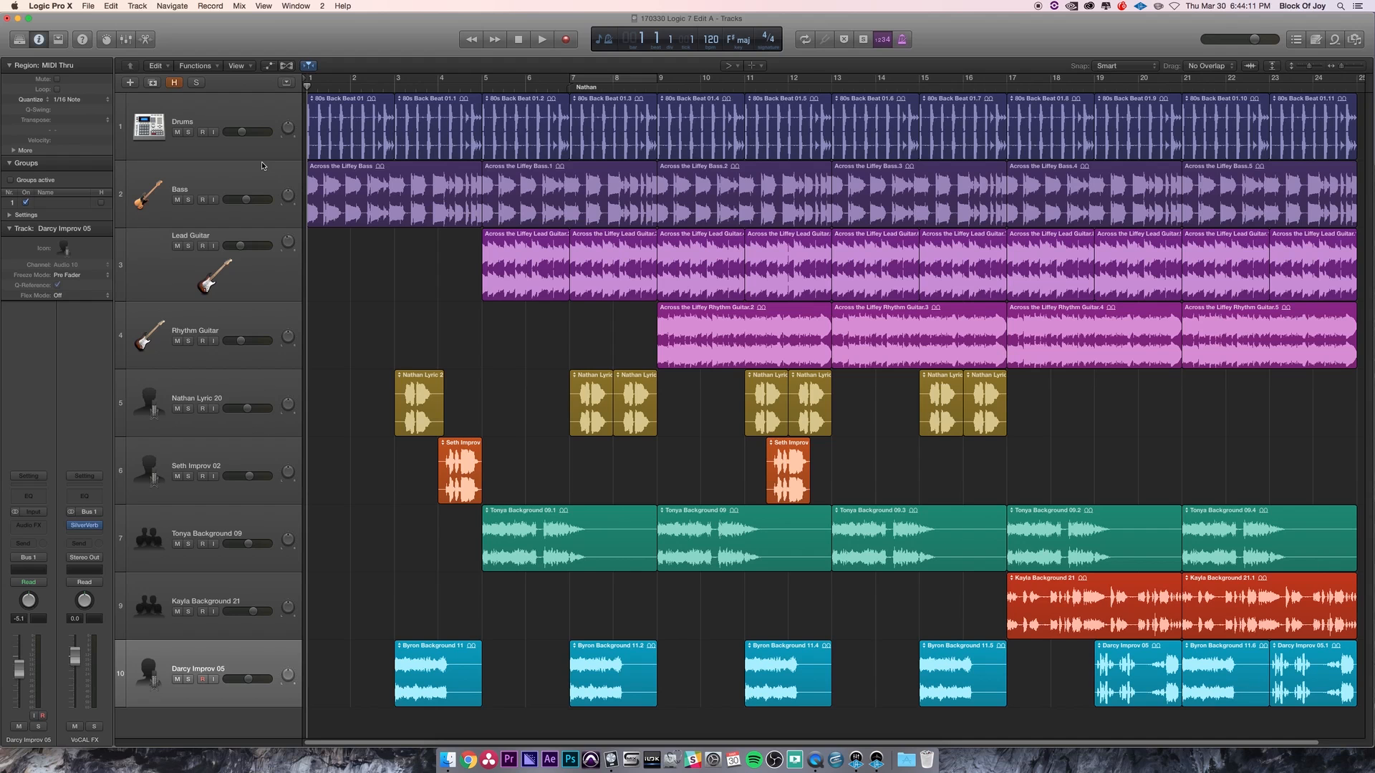
{"action": "key", "text": "g"}
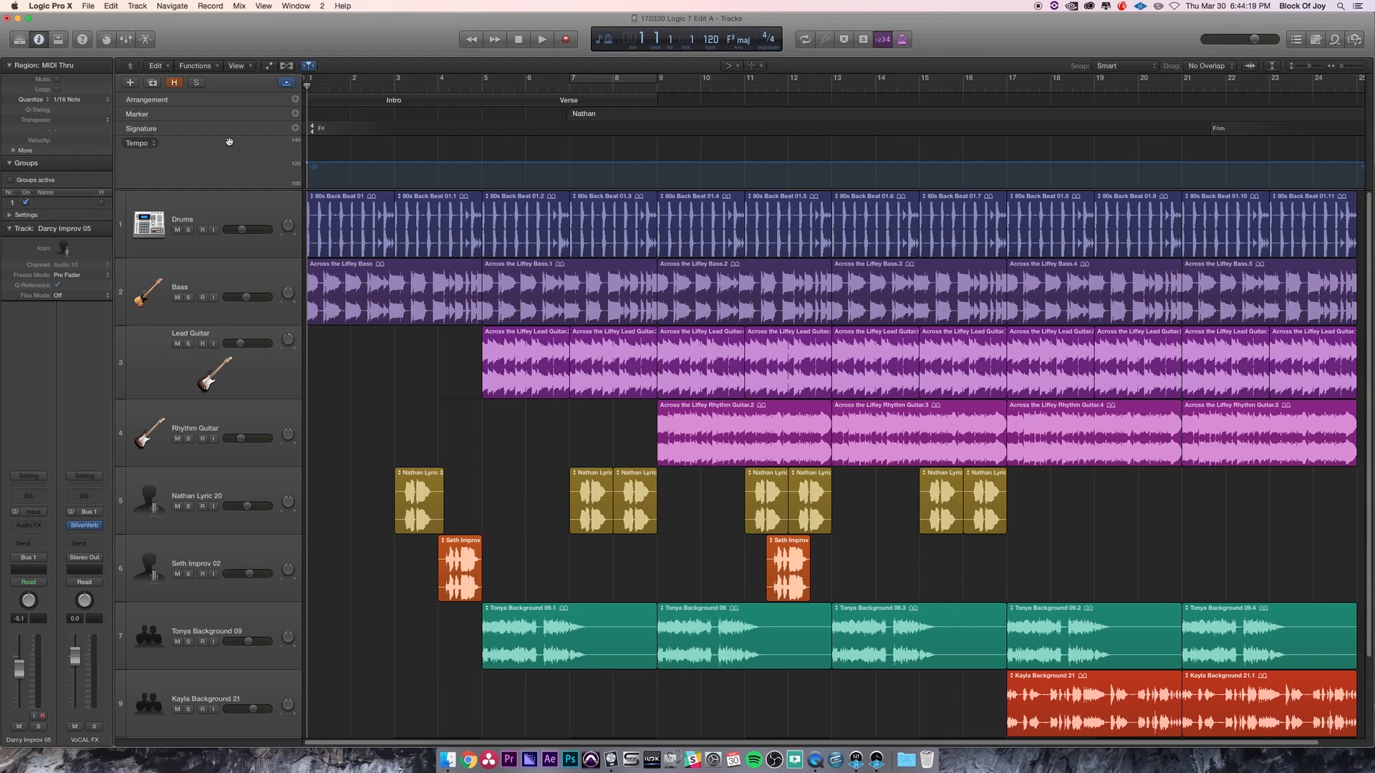
{"action": "key", "text": "g"}
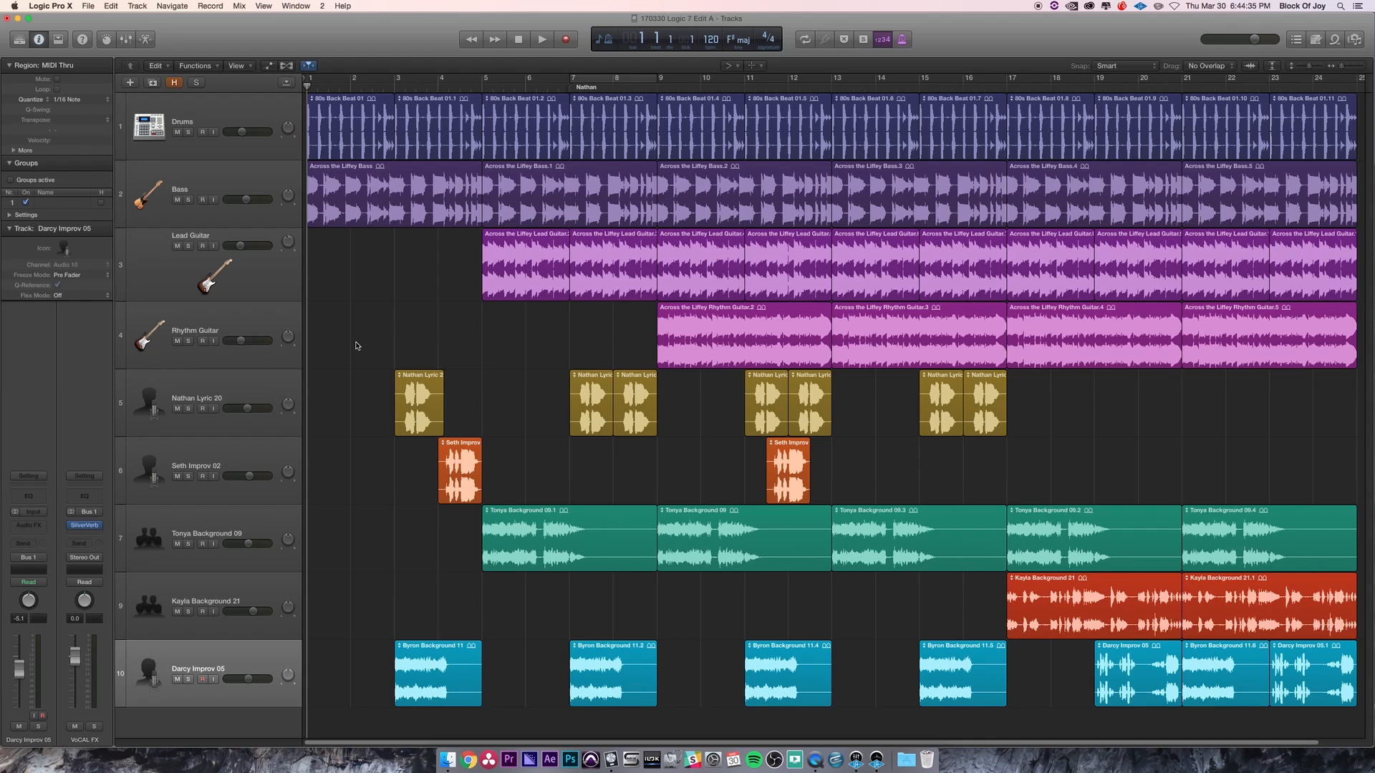
- Start playback, step the playhead back bar by bar and return it to the beginning of the song
{"action": "key", "text": "space"}
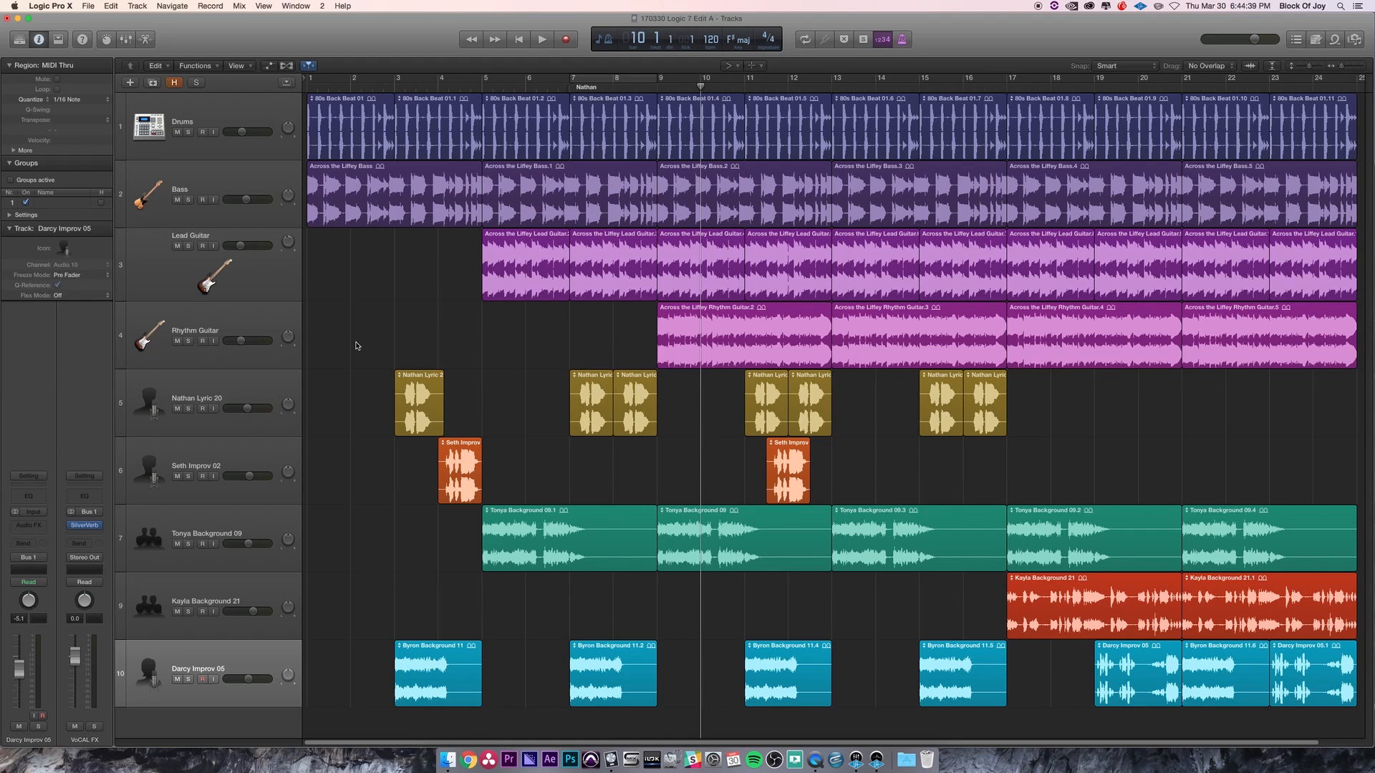
{"action": "key", "text": "comma"}
{"action": "key", "text": "comma"}
{"action": "key", "text": "comma"}
{"action": "key", "text": "comma"}
{"action": "key", "text": "comma"}
{"action": "key", "text": "comma"}
{"action": "key", "text": "comma"}
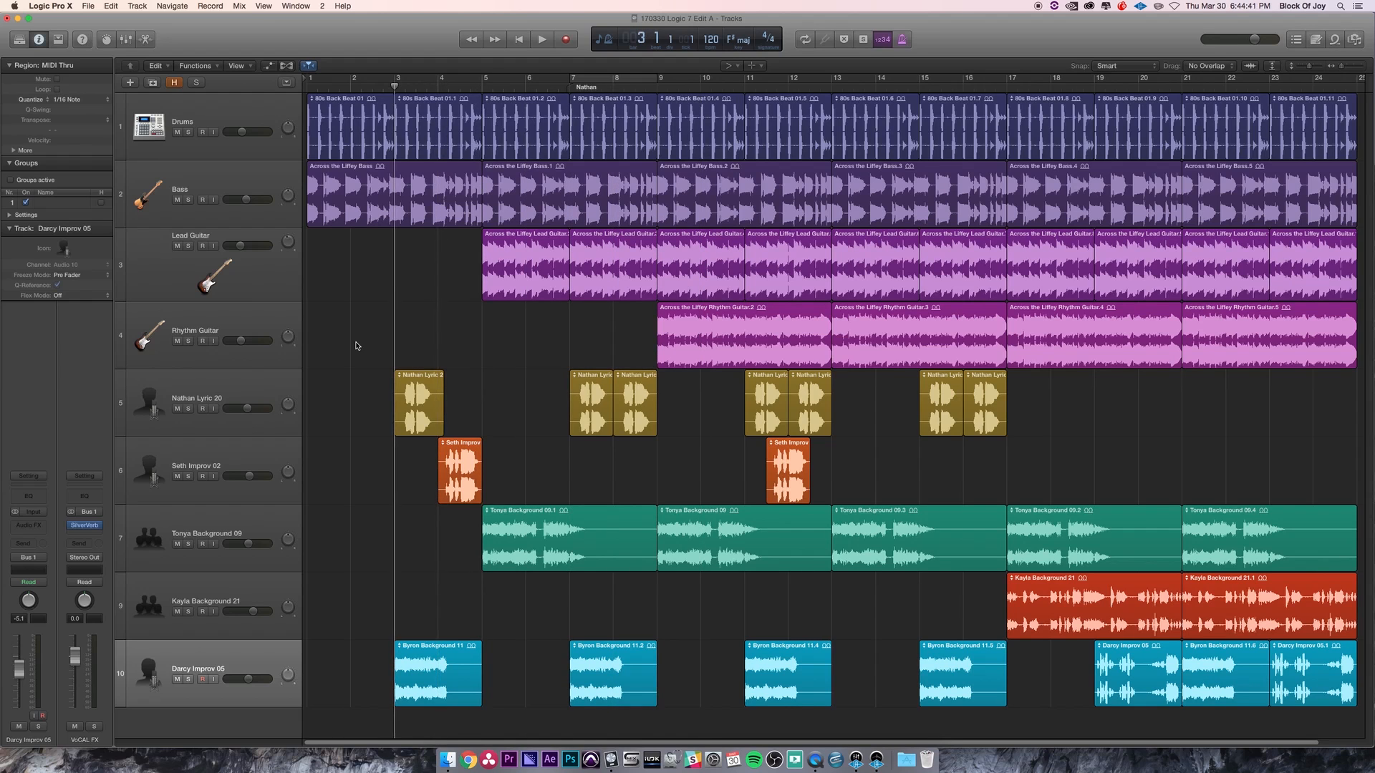
{"action": "key", "text": "Return"}
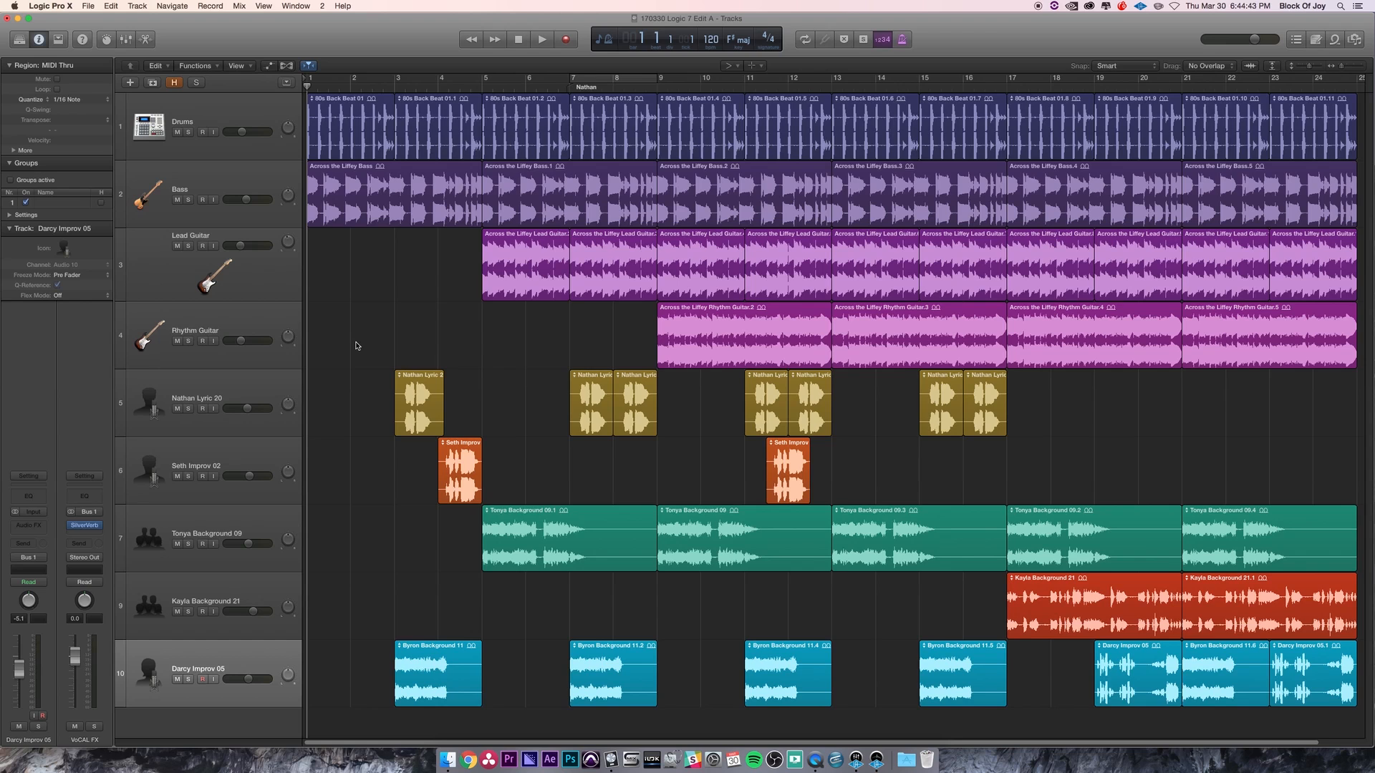
{"action": "key", "text": "comma"}
{"action": "key", "text": "comma"}
{"action": "key", "text": "comma"}
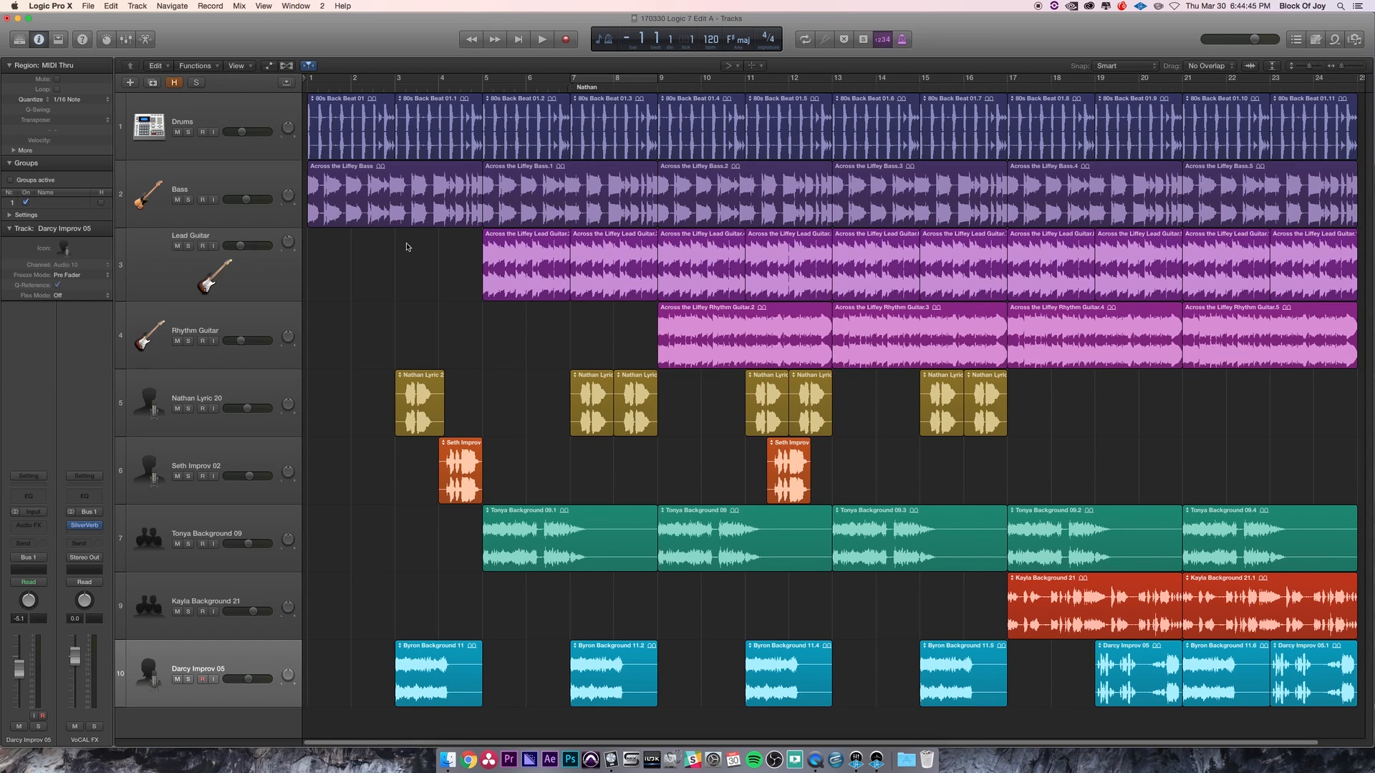
{"action": "left_click_drag", "start_coordinate": [639, 46], "coordinate": [641, 48]}
{"action": "left_click", "coordinate": [308, 86]}
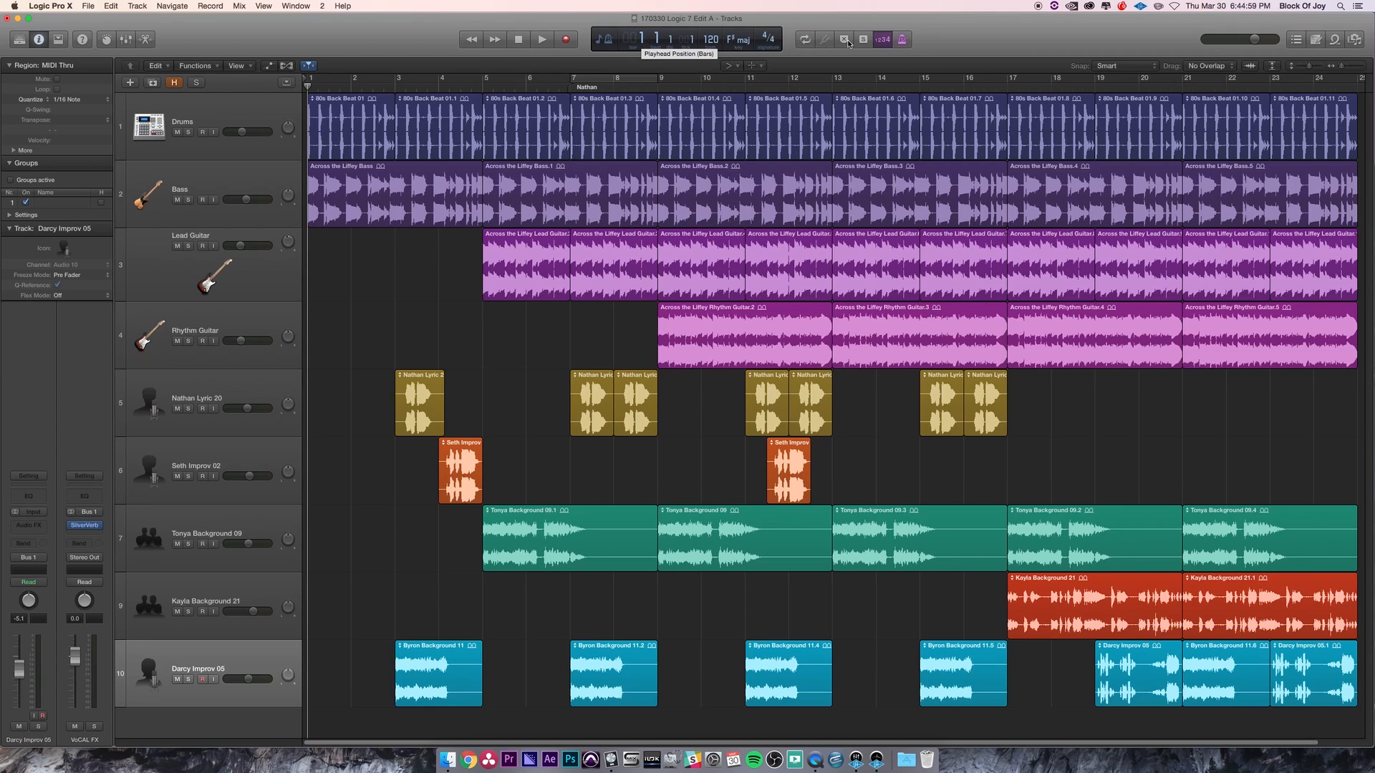
- Turn on the cycle area and toggle it off and on repeatedly until it is off
{"action": "left_click", "coordinate": [805, 40]}
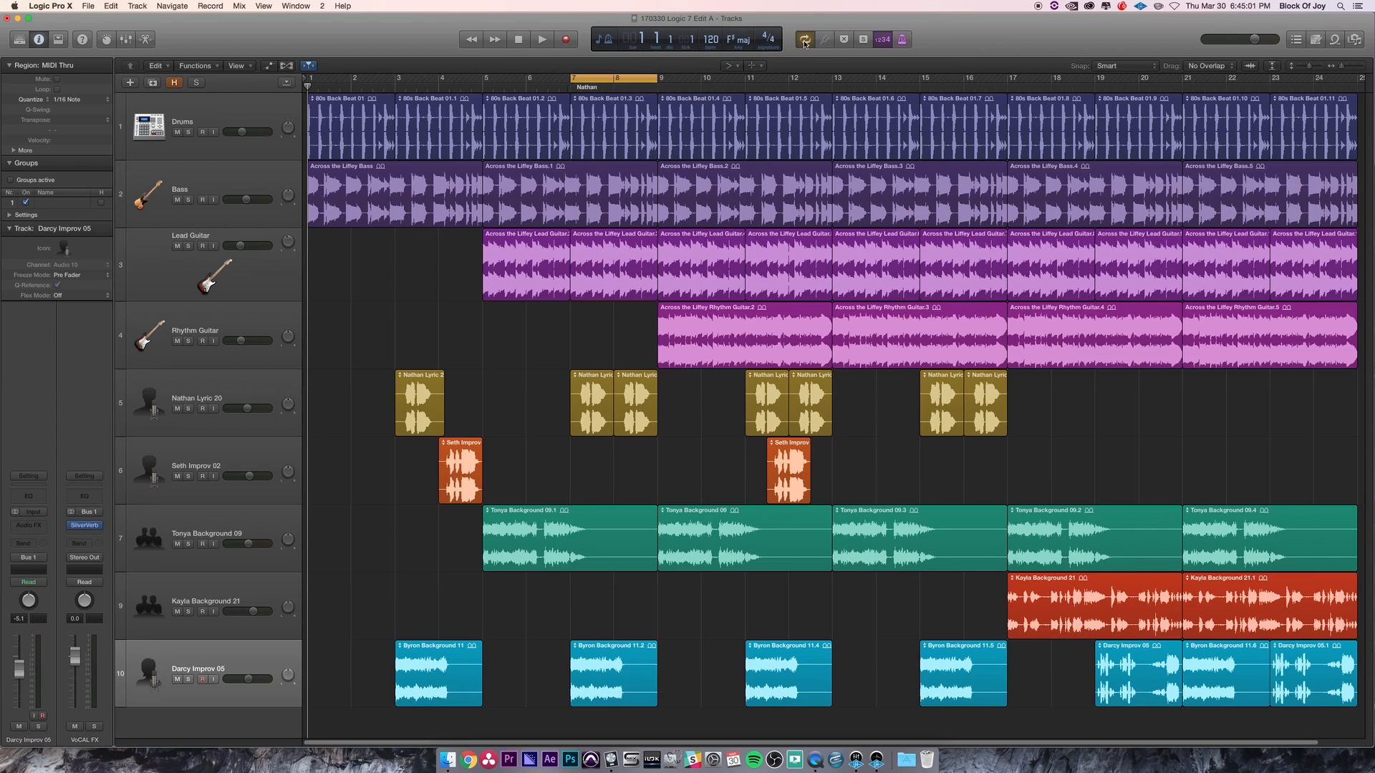
{"action": "left_click", "coordinate": [627, 80]}
{"action": "left_click", "coordinate": [627, 80]}
{"action": "left_click", "coordinate": [627, 80]}
{"action": "left_click", "coordinate": [626, 80]}
{"action": "left_click", "coordinate": [627, 80]}
{"action": "left_click", "coordinate": [626, 80]}
{"action": "left_click", "coordinate": [626, 80]}
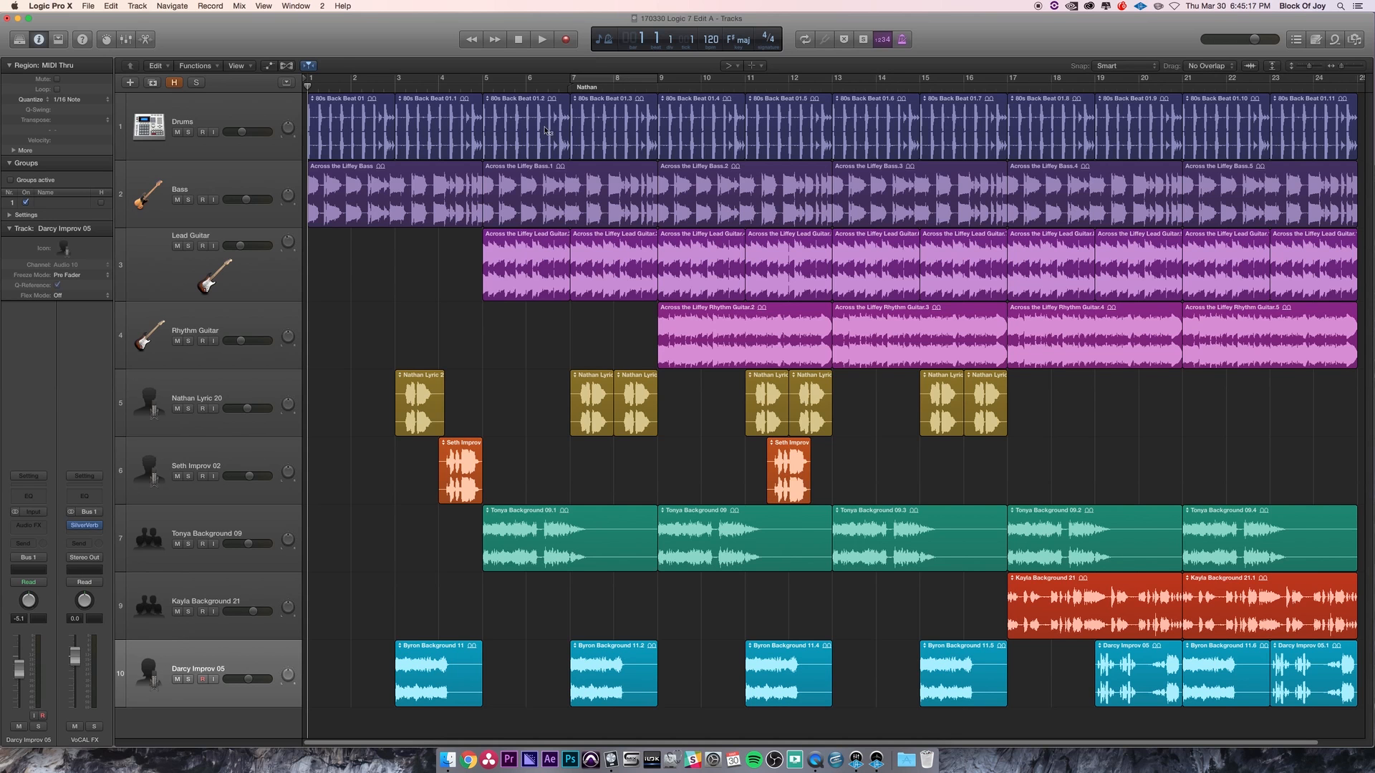
- Show and hide the global tracks, then show and hide the marker track
{"action": "key", "text": "g"}
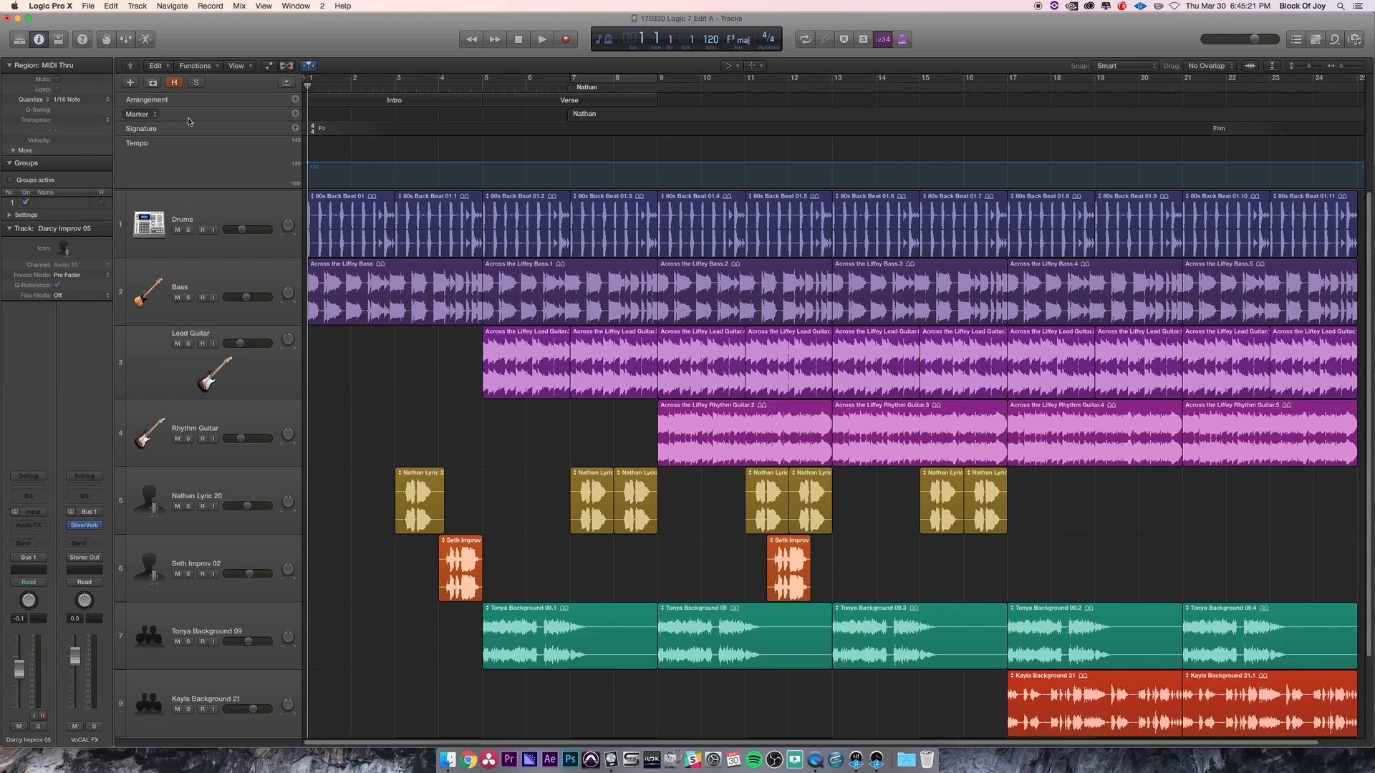
{"action": "key", "text": "g"}
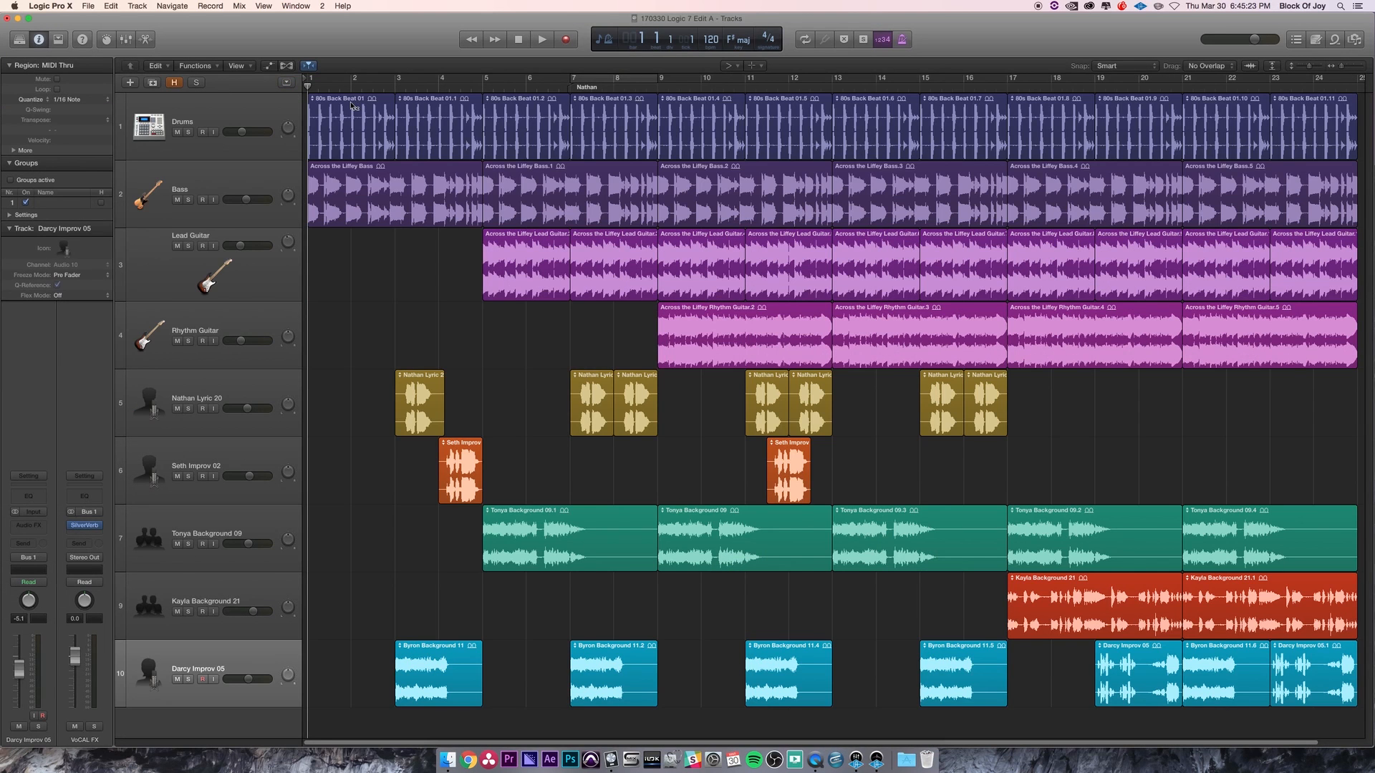
{"action": "key", "text": "apostrophe"}
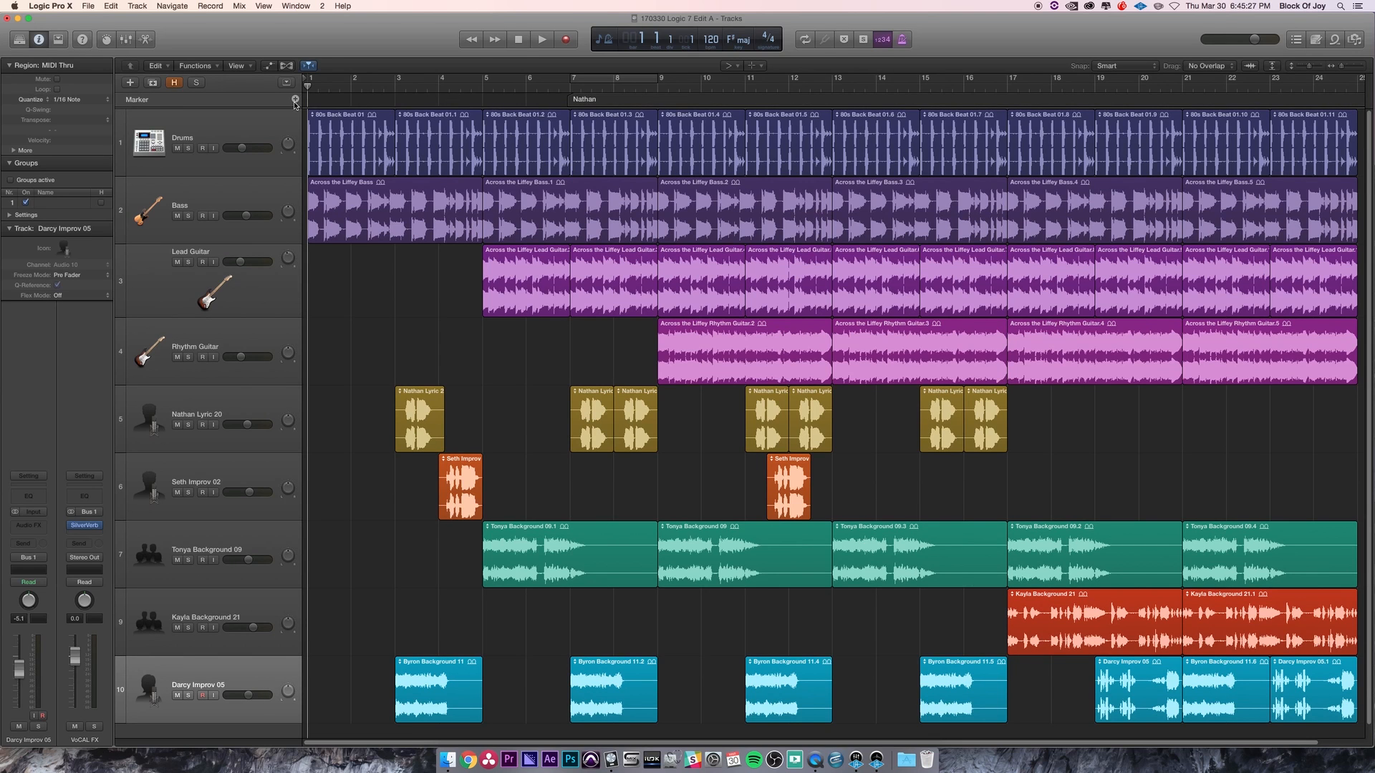
{"action": "key", "text": "apostrophe"}
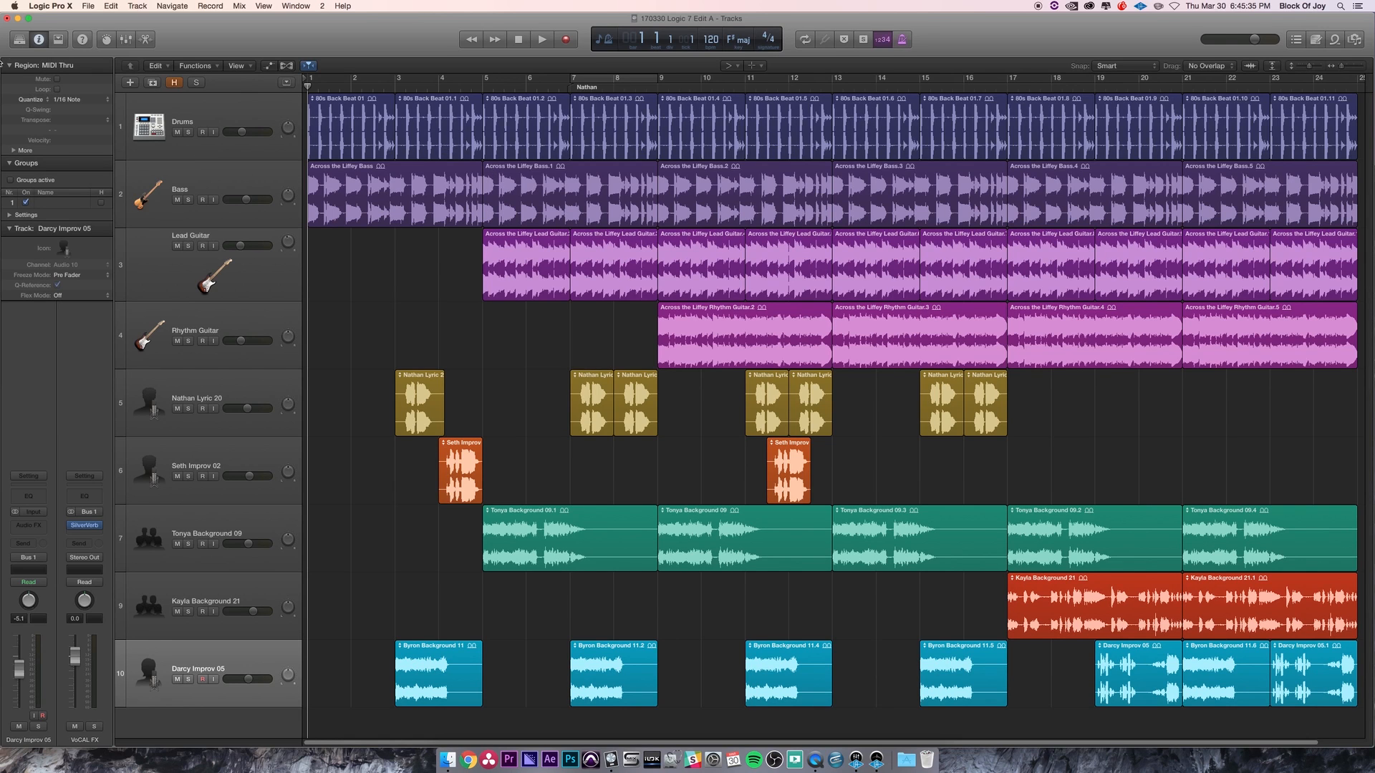
- Show and hide the Inspector and the Library repeatedly, ending with the Inspector shown
{"action": "left_click", "coordinate": [38, 43]}
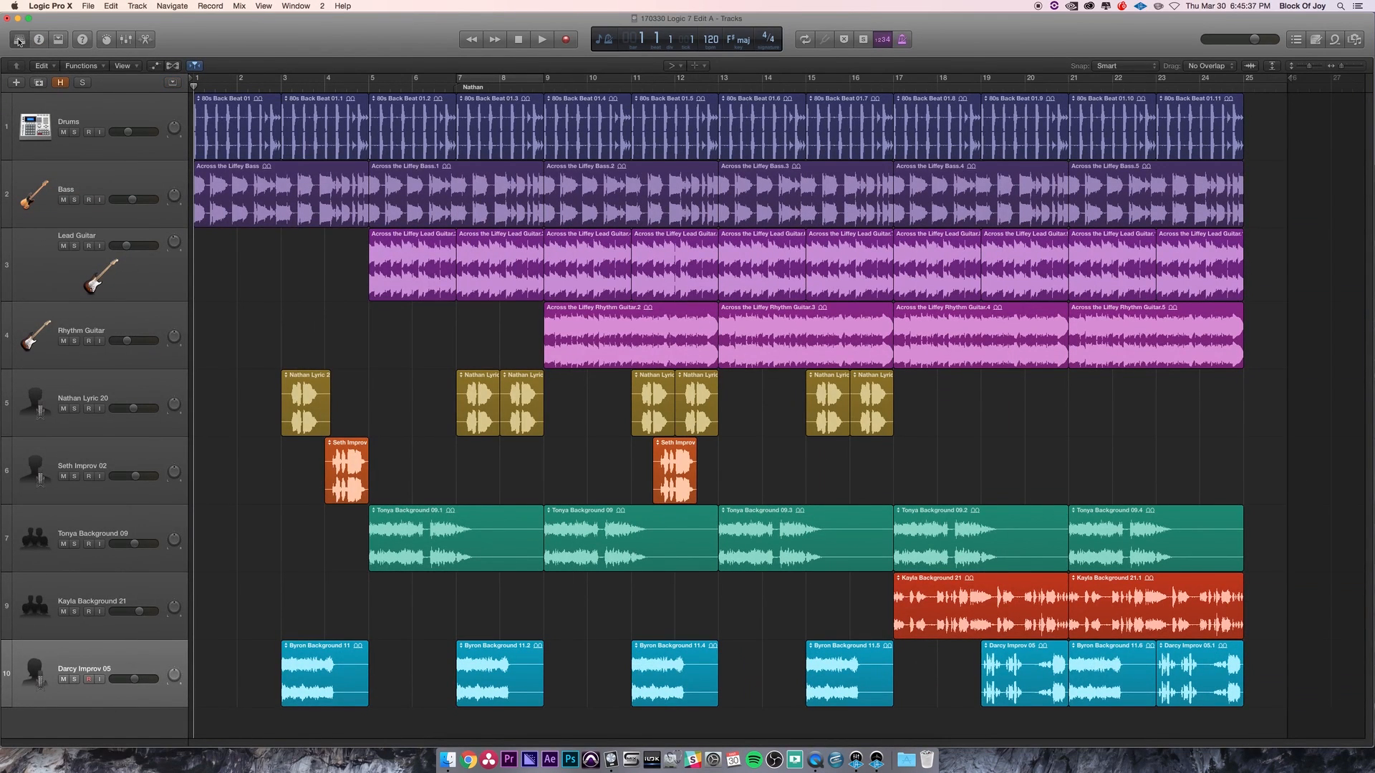
{"action": "left_click", "coordinate": [39, 43]}
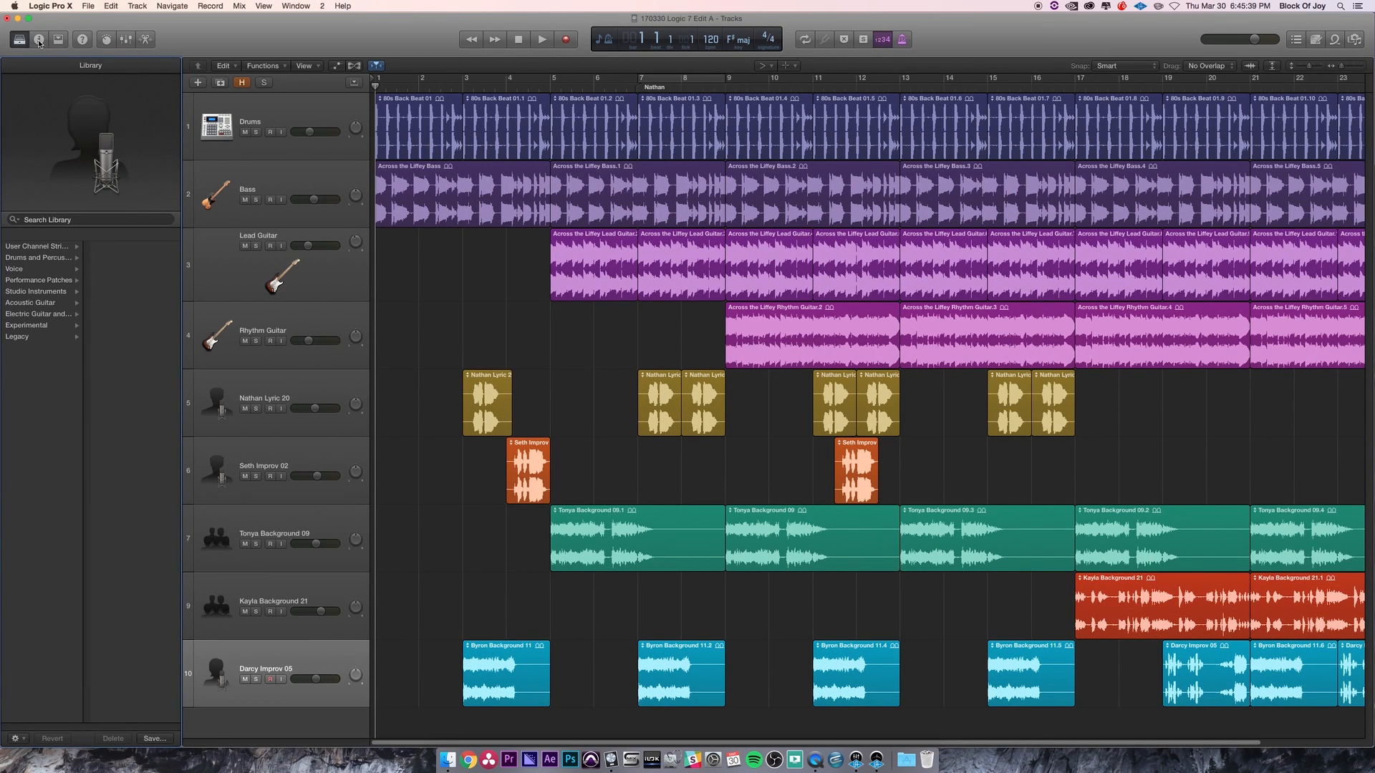
{"action": "left_click", "coordinate": [20, 41]}
{"action": "left_click", "coordinate": [39, 40]}
{"action": "key", "text": "i"}
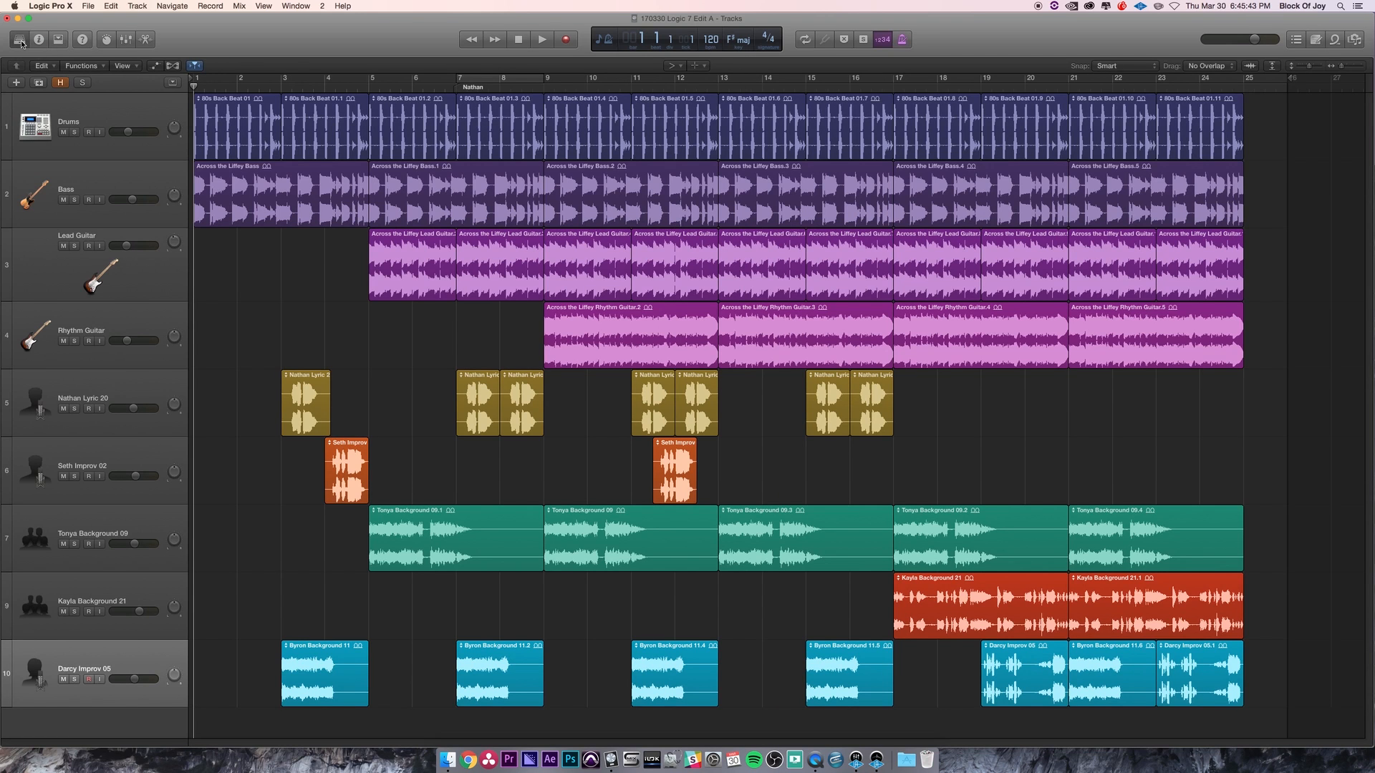
{"action": "left_click", "coordinate": [20, 41]}
{"action": "left_click", "coordinate": [15, 45]}
{"action": "left_click", "coordinate": [15, 45]}
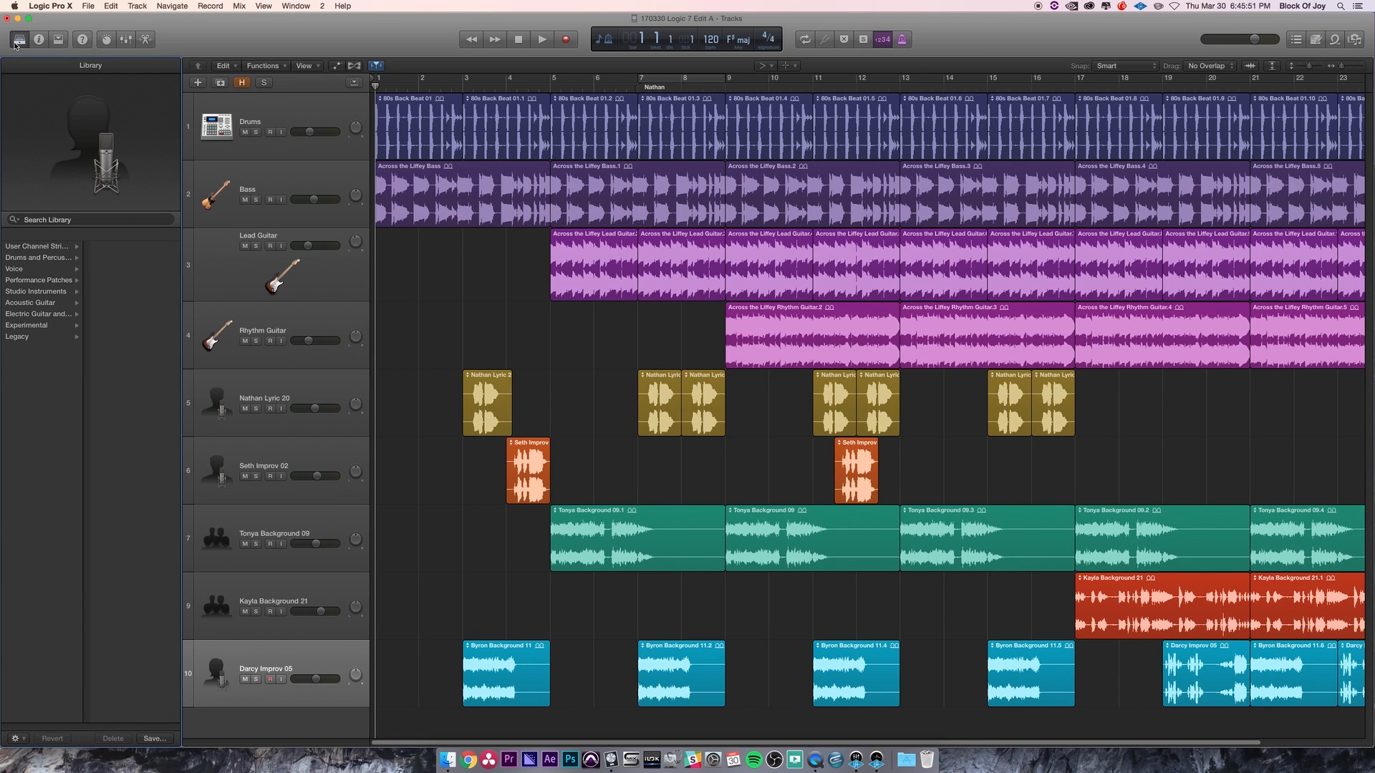
{"action": "left_click", "coordinate": [15, 45]}
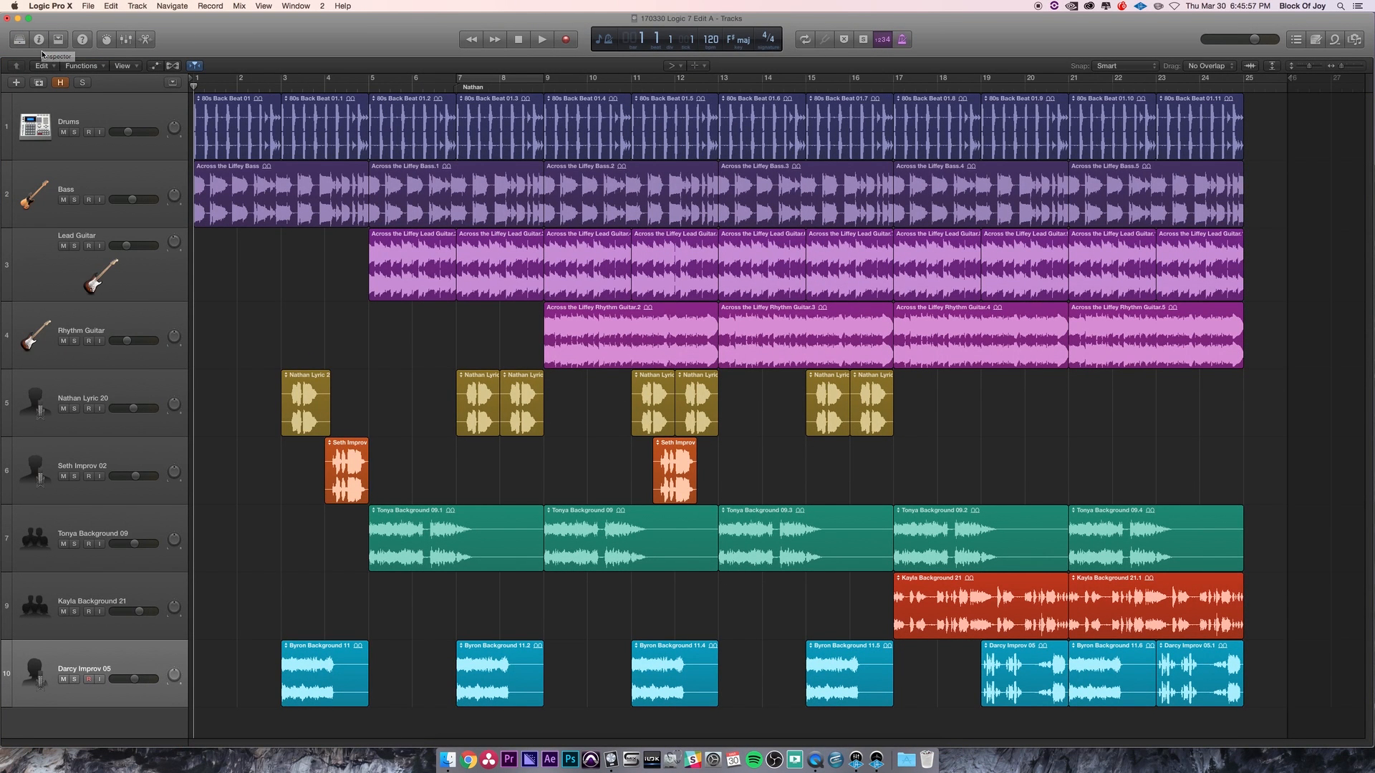
{"action": "left_click", "coordinate": [39, 40]}
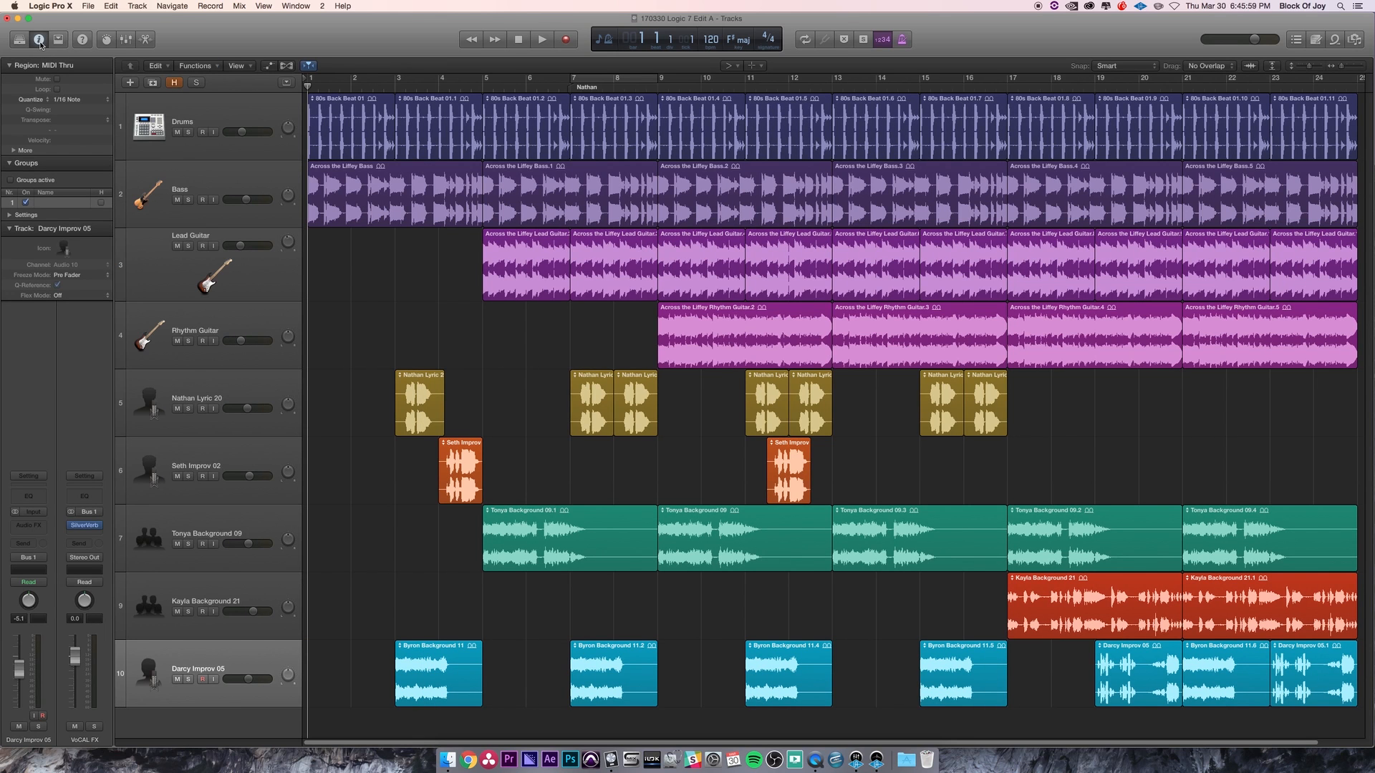
{"action": "left_click", "coordinate": [39, 40]}
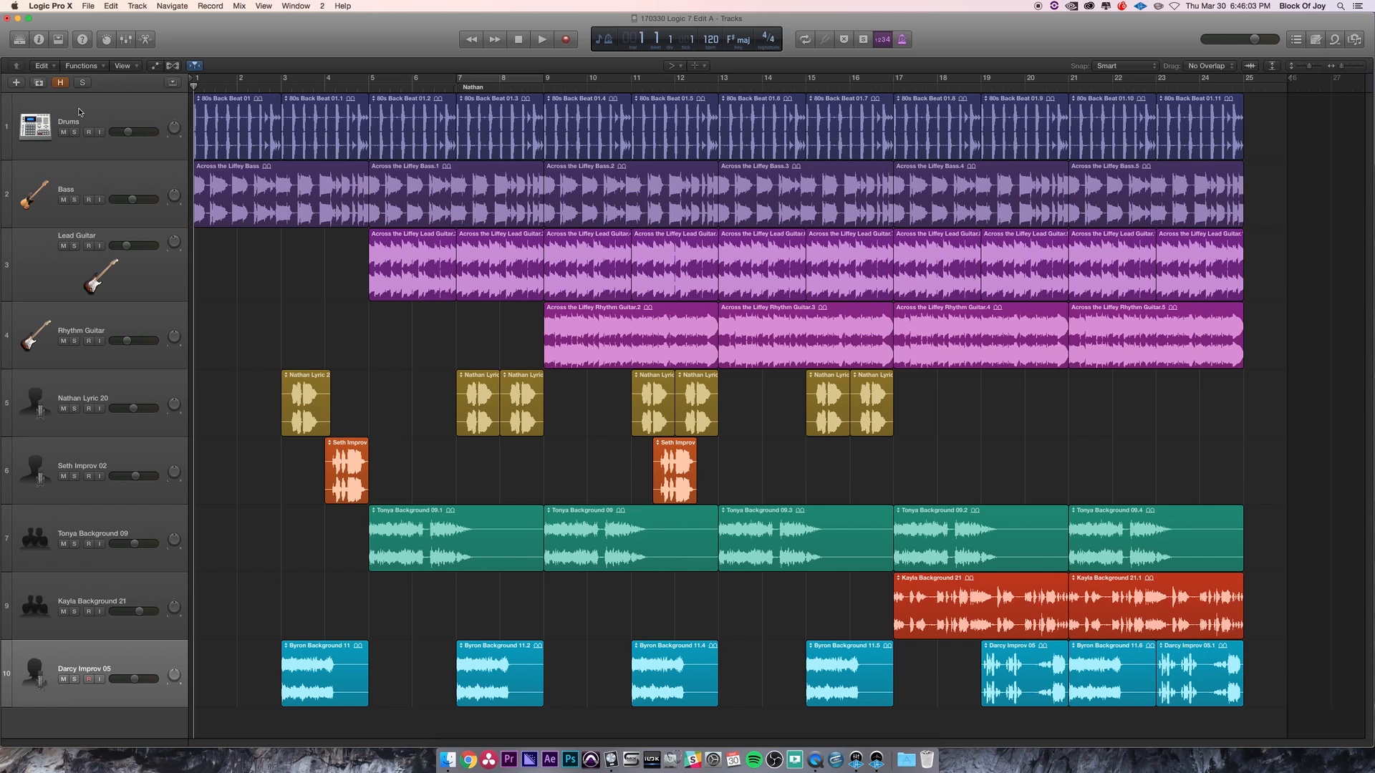
{"action": "left_click", "coordinate": [39, 40]}
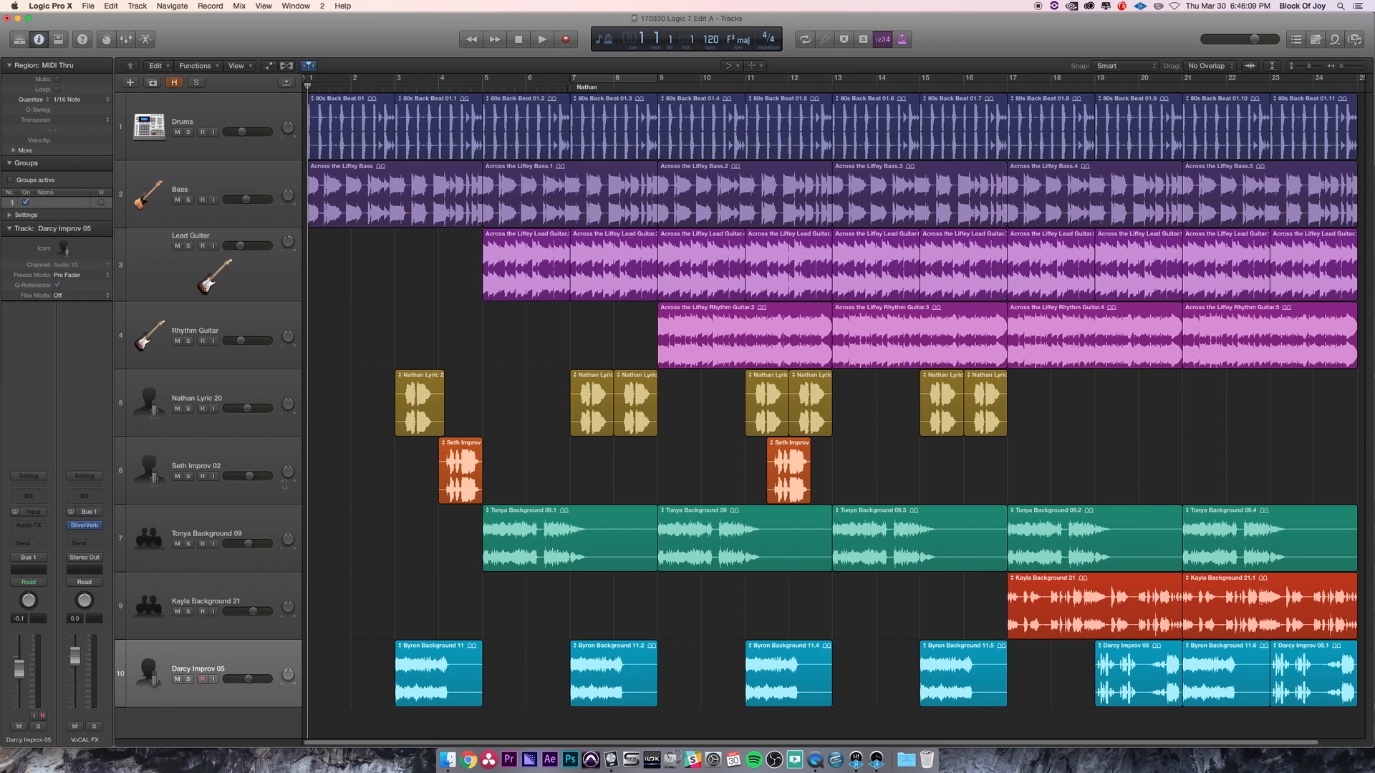
- Select the Kayla Background 21, Tonya Background 09 and Lead Guitar tracks in turn, then hide the Inspector
{"action": "left_click", "coordinate": [224, 589]}
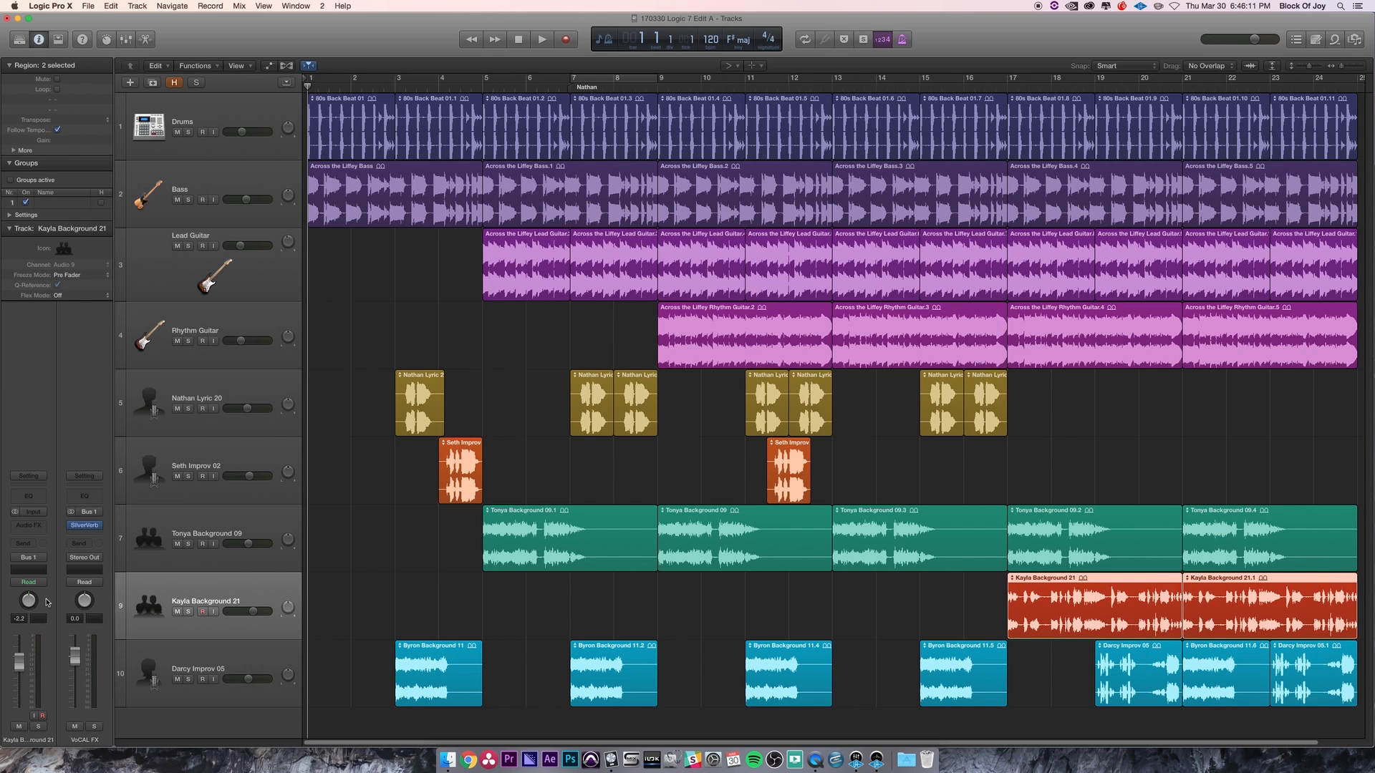
{"action": "left_click", "coordinate": [219, 517]}
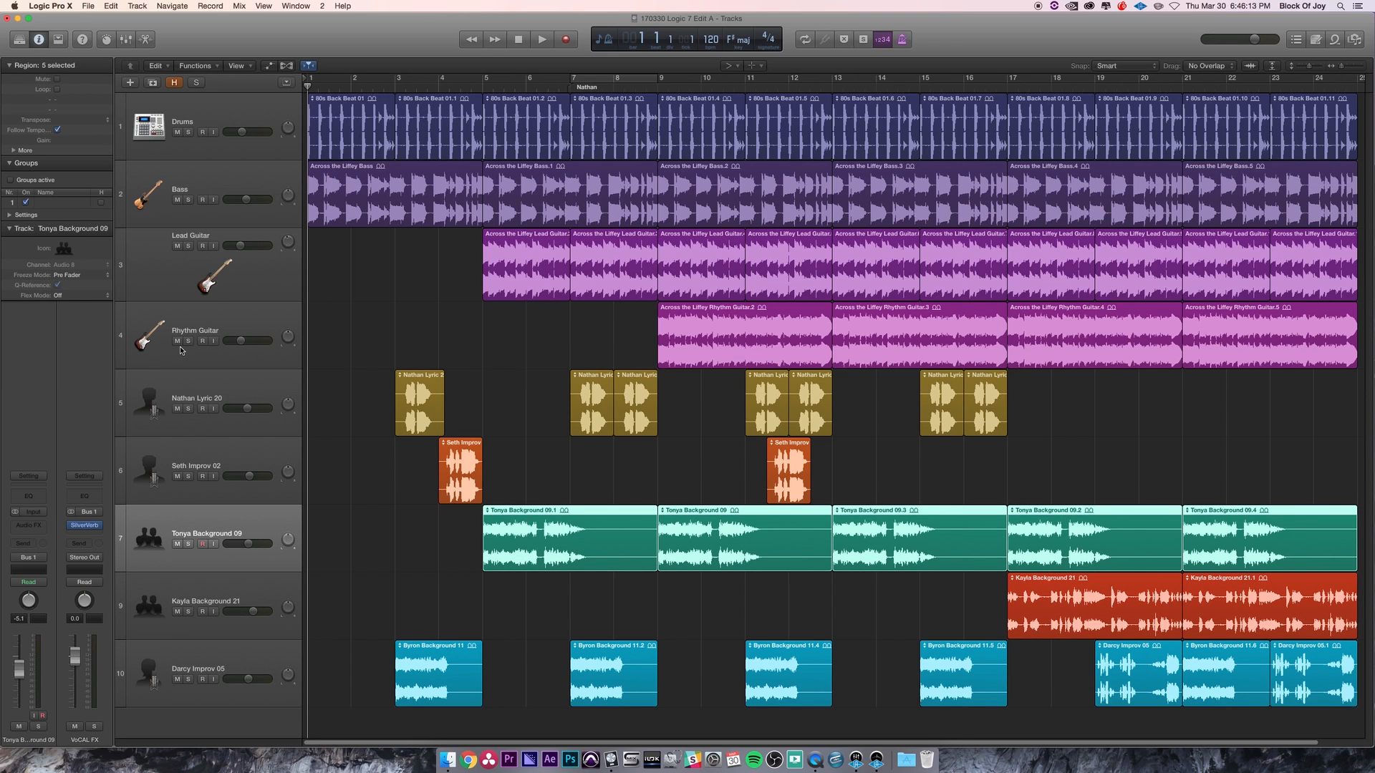
{"action": "left_click", "coordinate": [189, 275]}
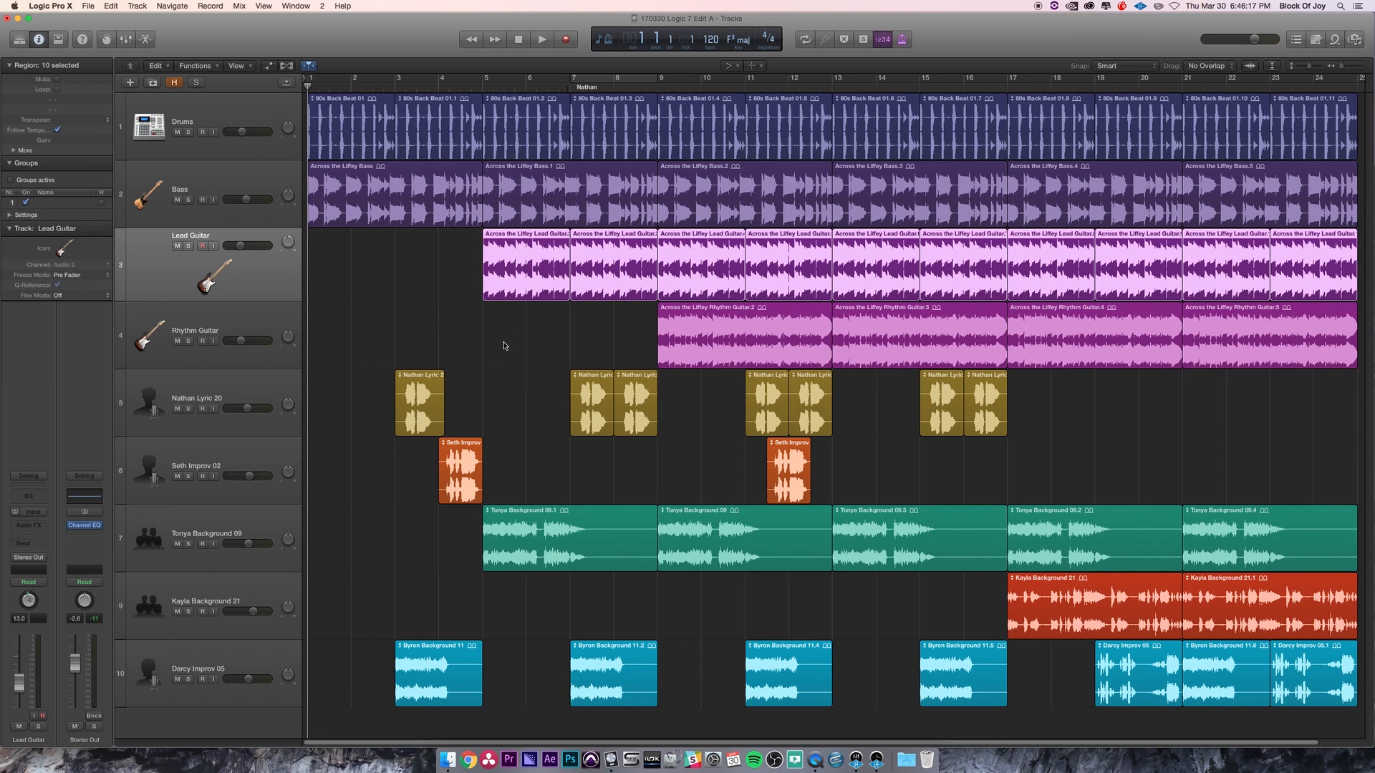
{"action": "key", "text": "i"}
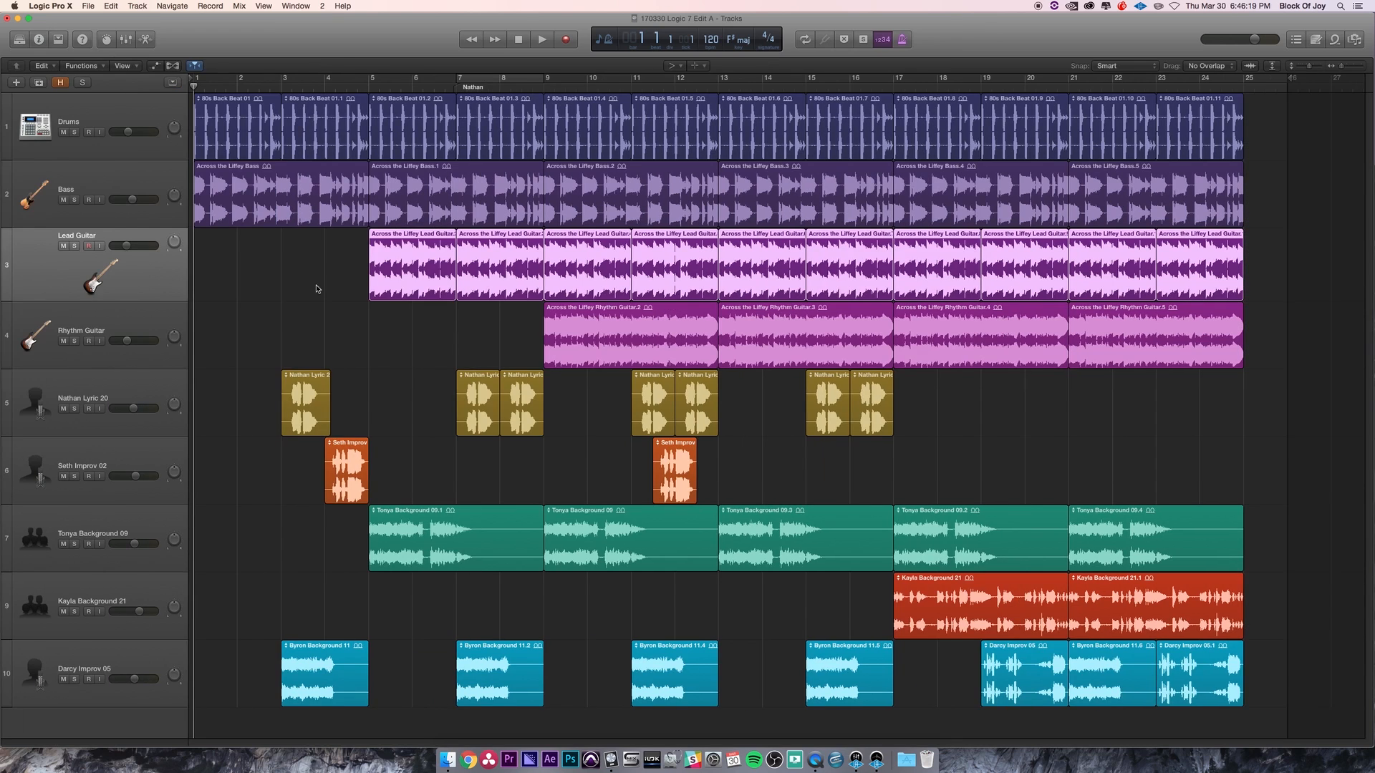
- Show and hide the Apple Loops browser repeatedly, ending with it hidden
{"action": "left_click", "coordinate": [1335, 41]}
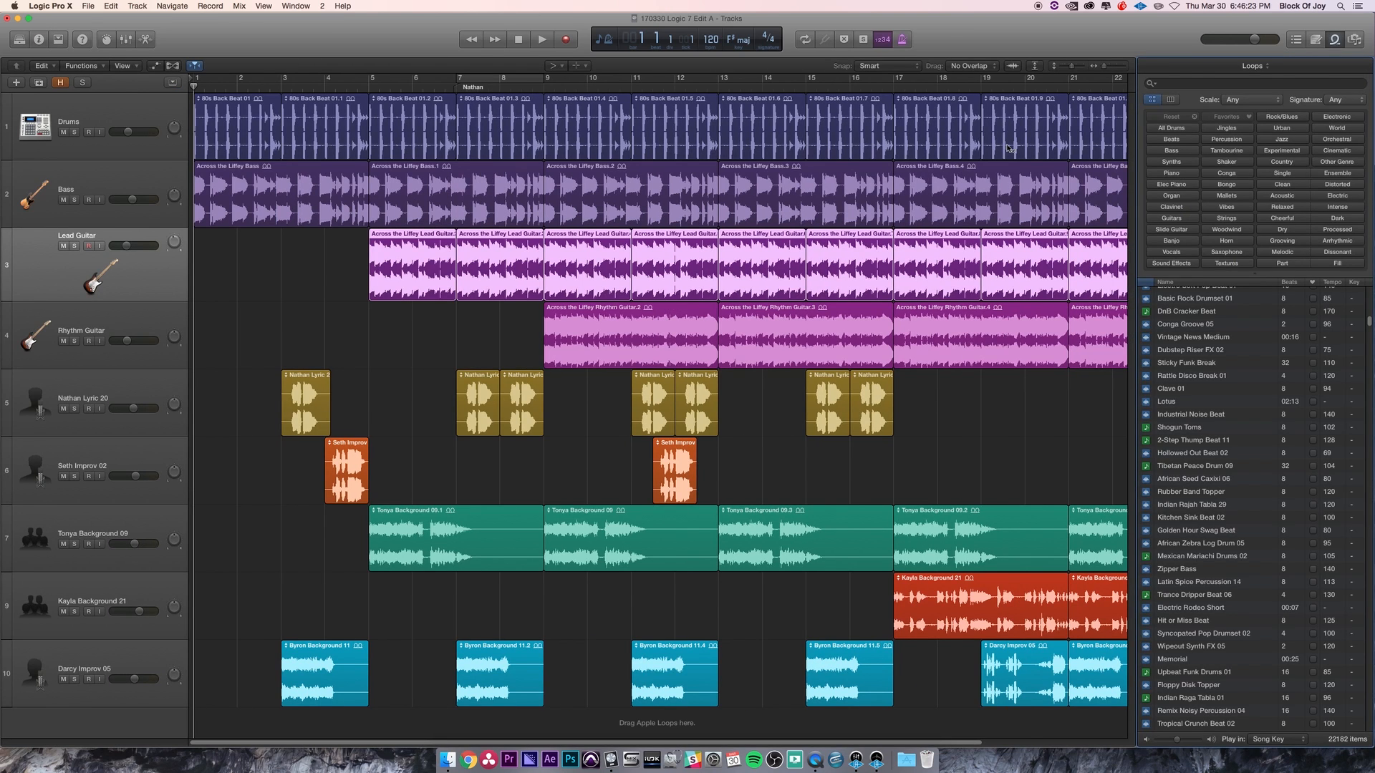
{"action": "key", "text": "o"}
{"action": "left_click", "coordinate": [1335, 41]}
{"action": "left_click", "coordinate": [1334, 41]}
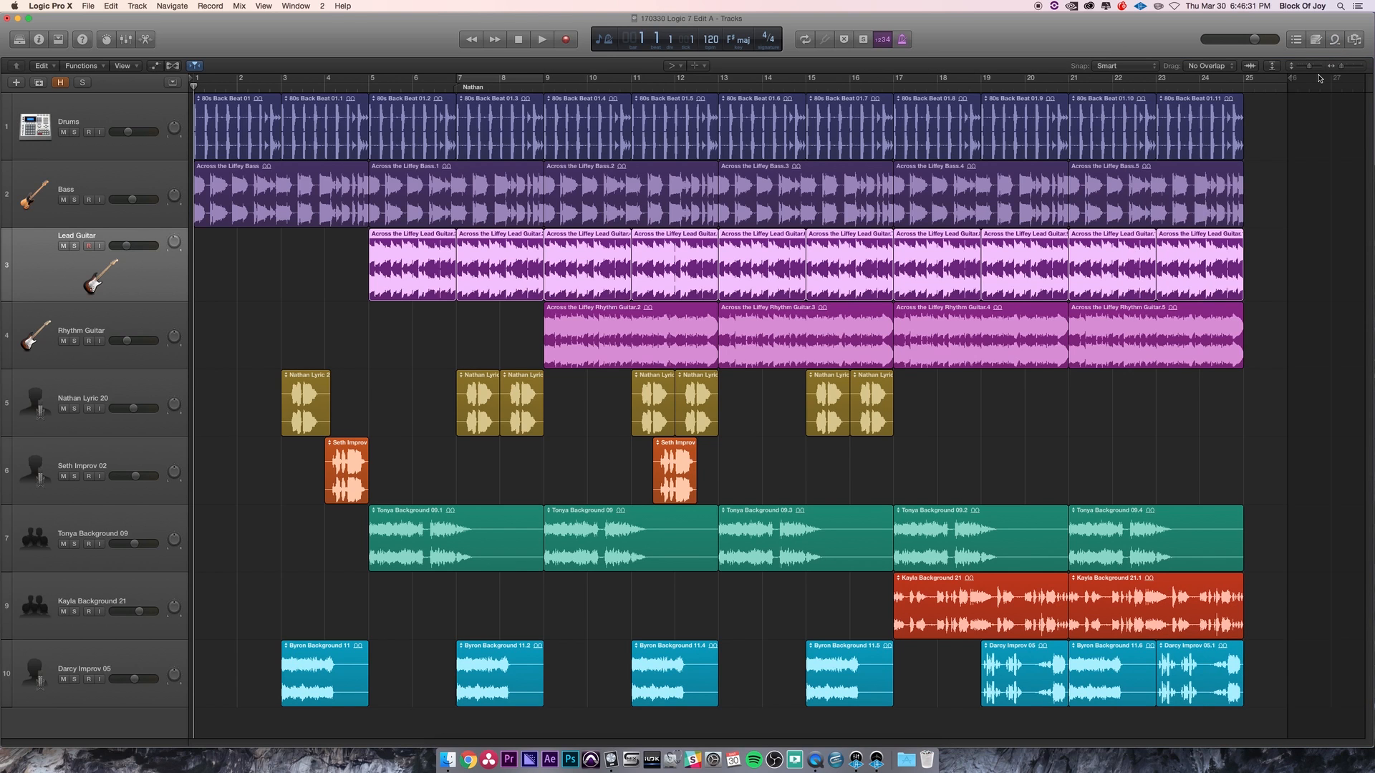
- Move the playhead to position 352 1 1 1 with Go To Position, then return it to the project start
{"action": "key", "text": "slash"}
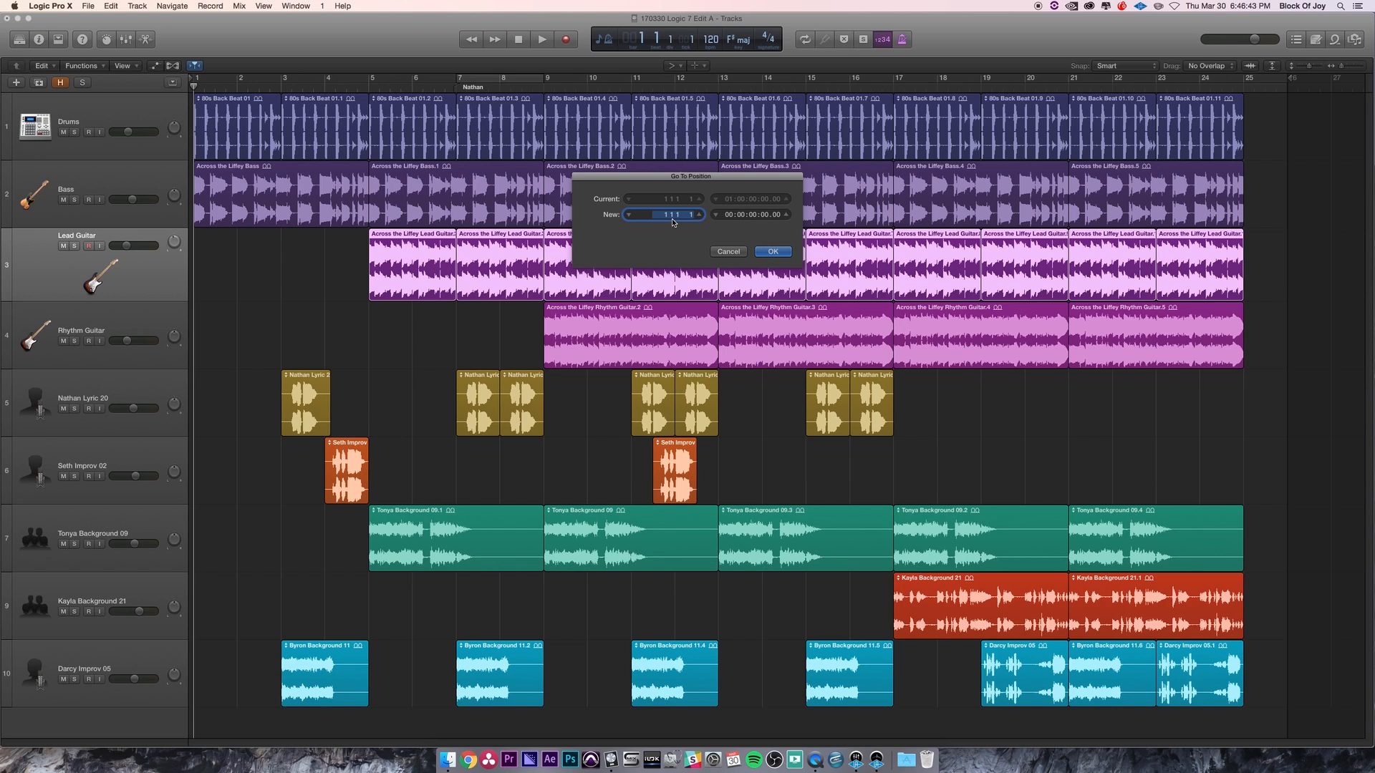
{"action": "type", "text": "352"}
{"action": "key", "text": "Return"}
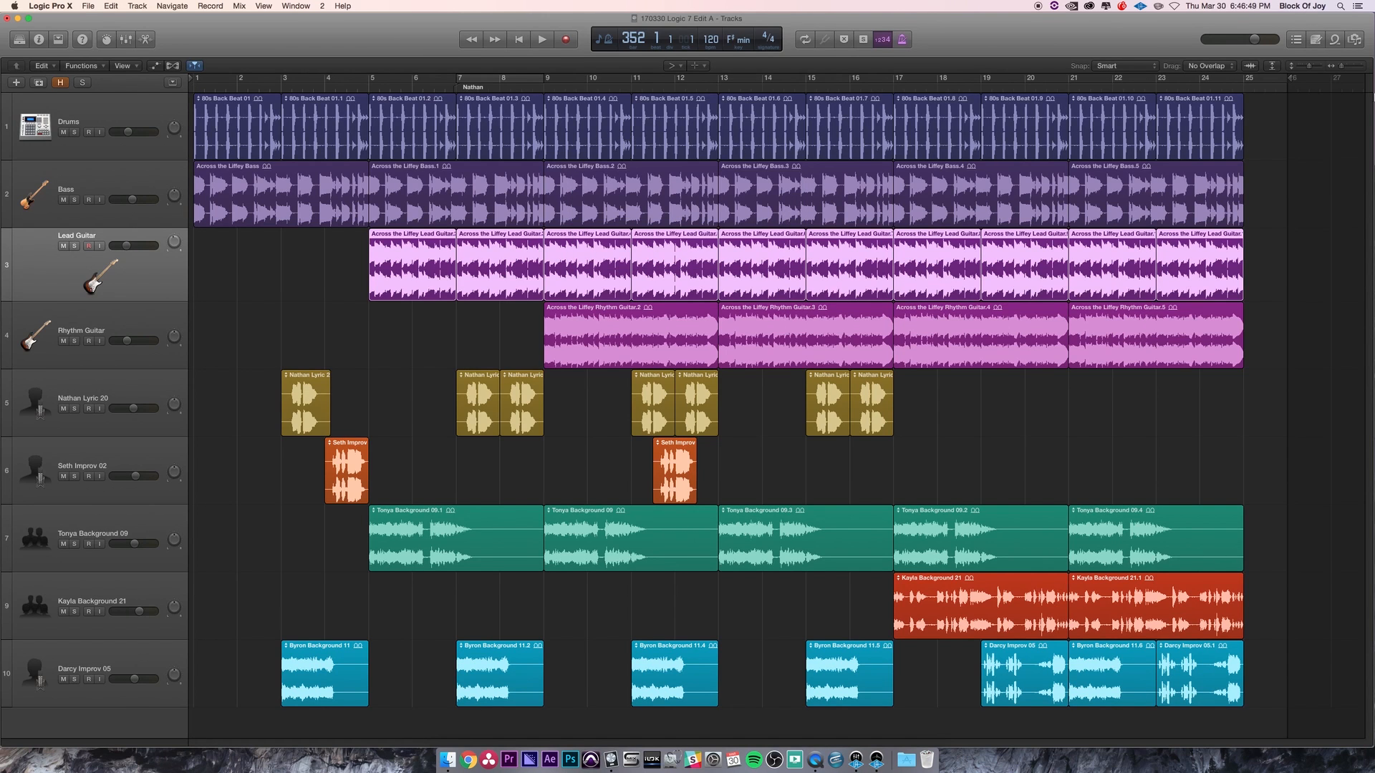
{"action": "key", "text": "Return"}
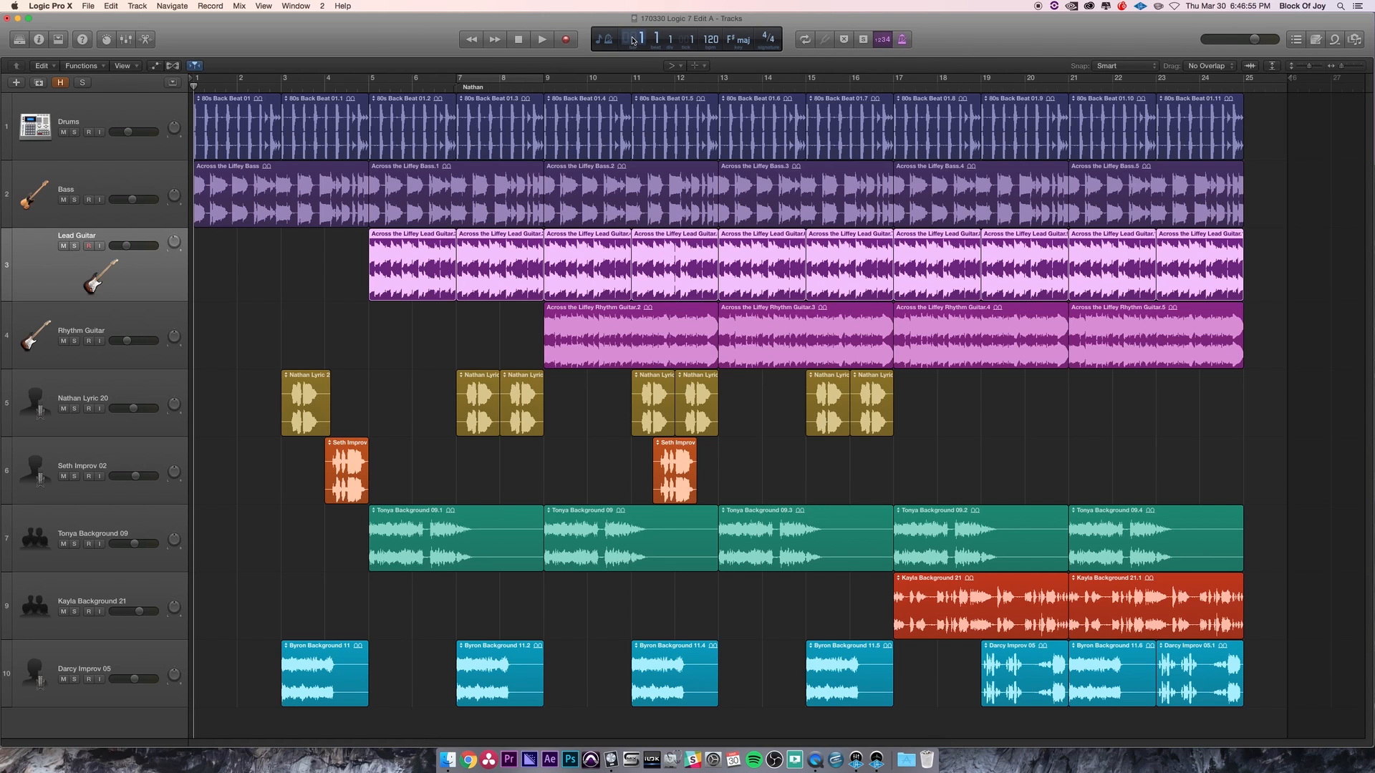
- Move the playhead to bar 10 with Go To Position, then return it to the project start
{"action": "double_click", "coordinate": [633, 41]}
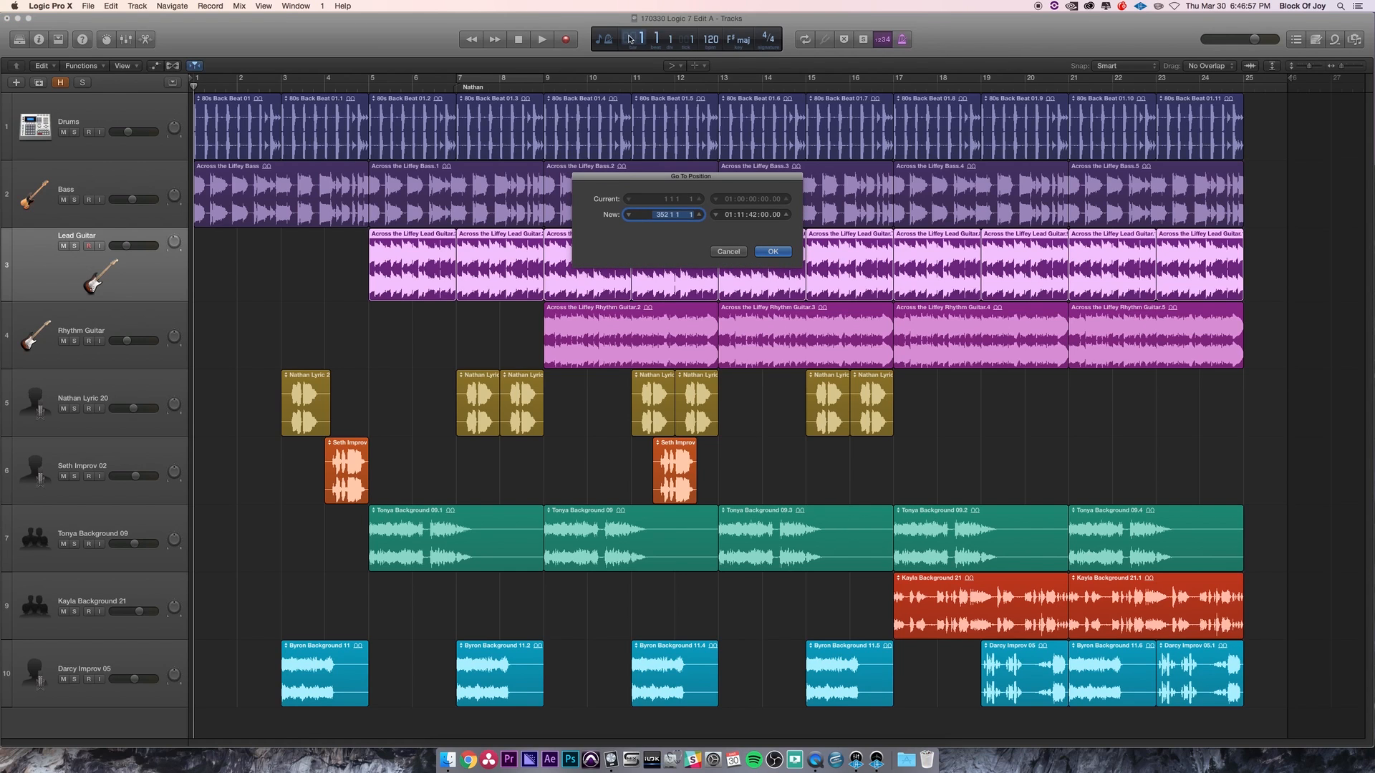
{"action": "type", "text": "10"}
{"action": "key", "text": "Return"}
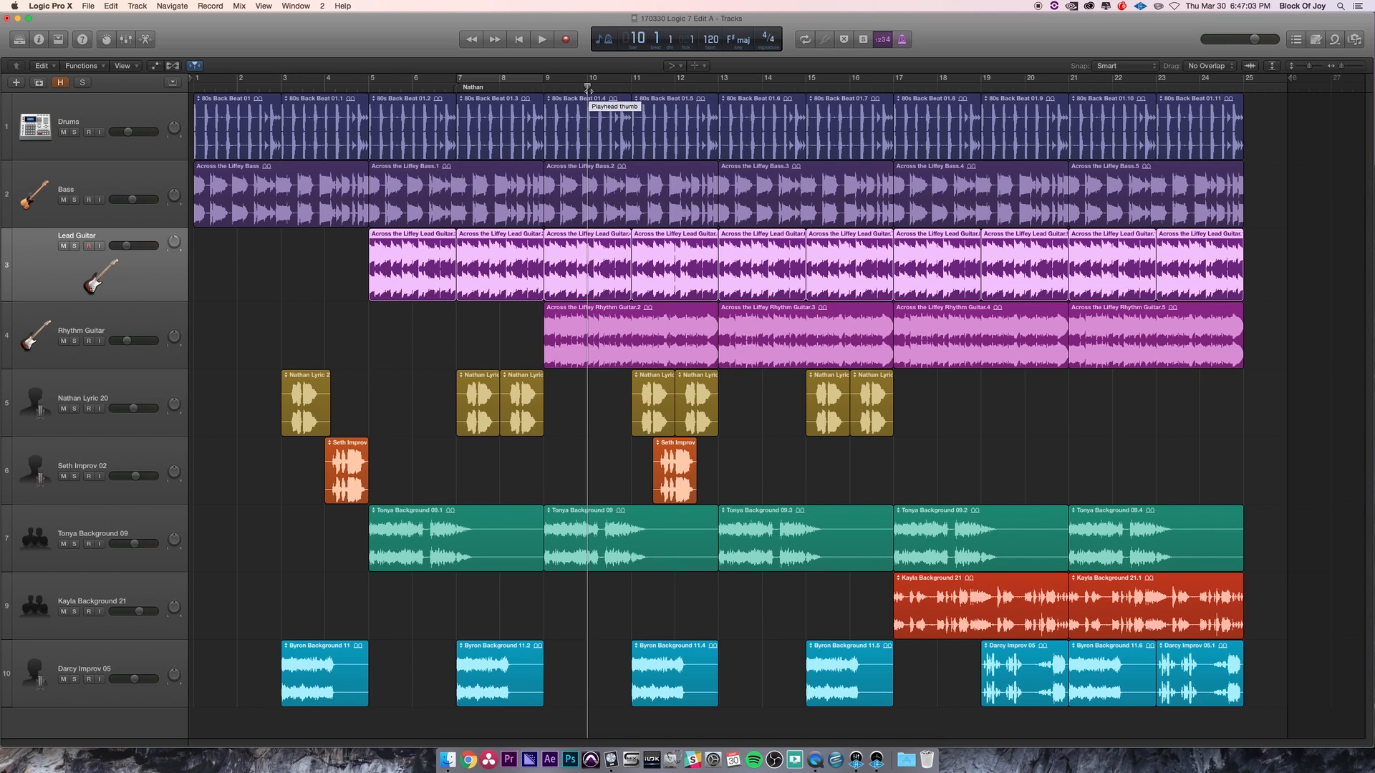
{"action": "key", "text": "Return"}
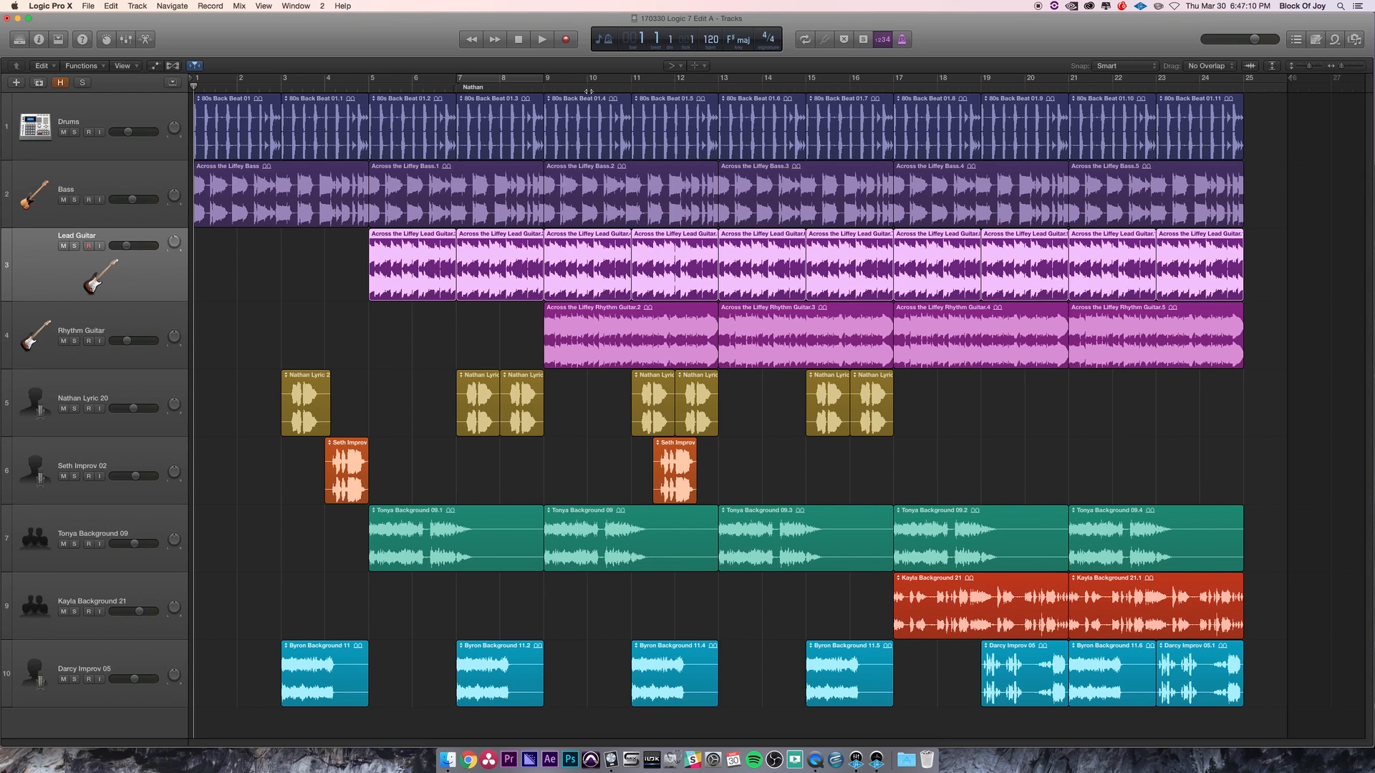
- Show and hide the Color palette, then open and close the Musical Typing window
{"action": "key", "text": "alt+c"}
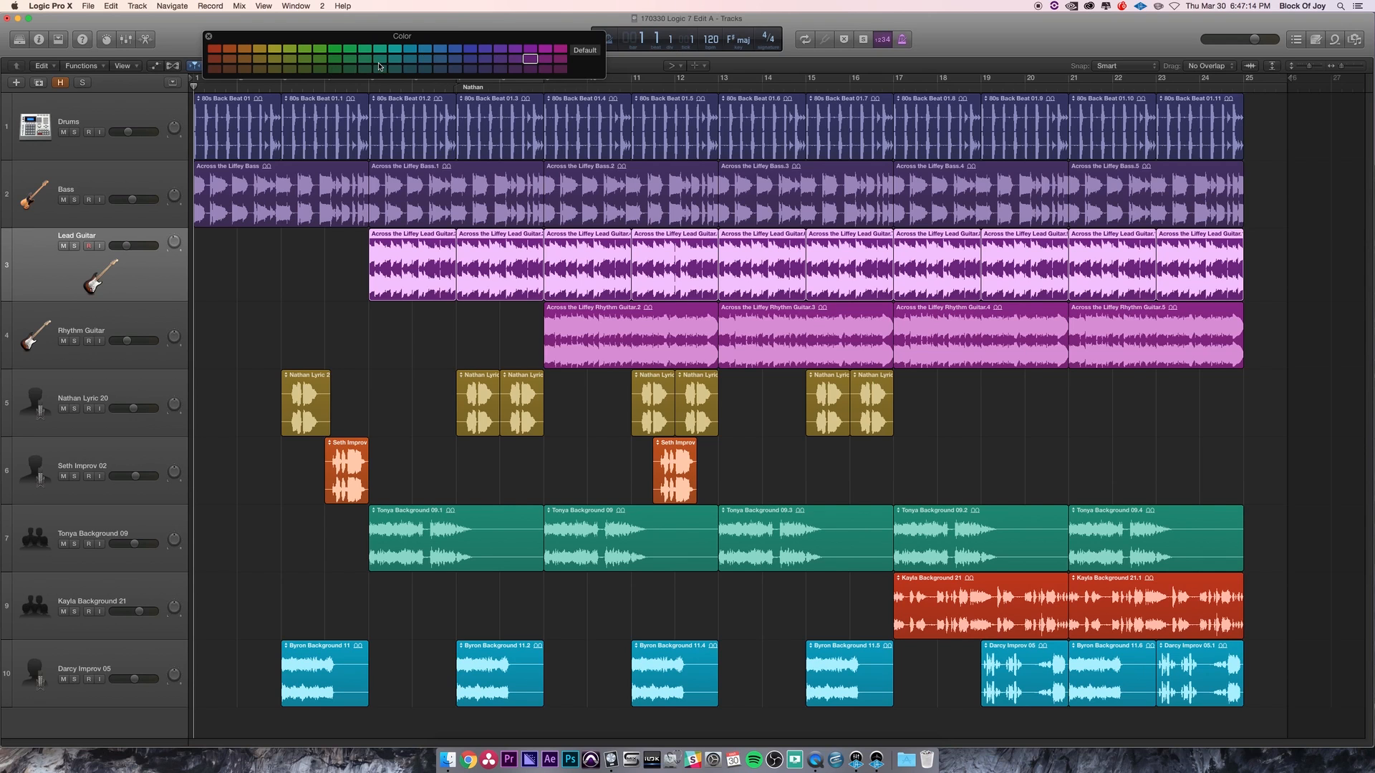
{"action": "key", "text": "alt+c"}
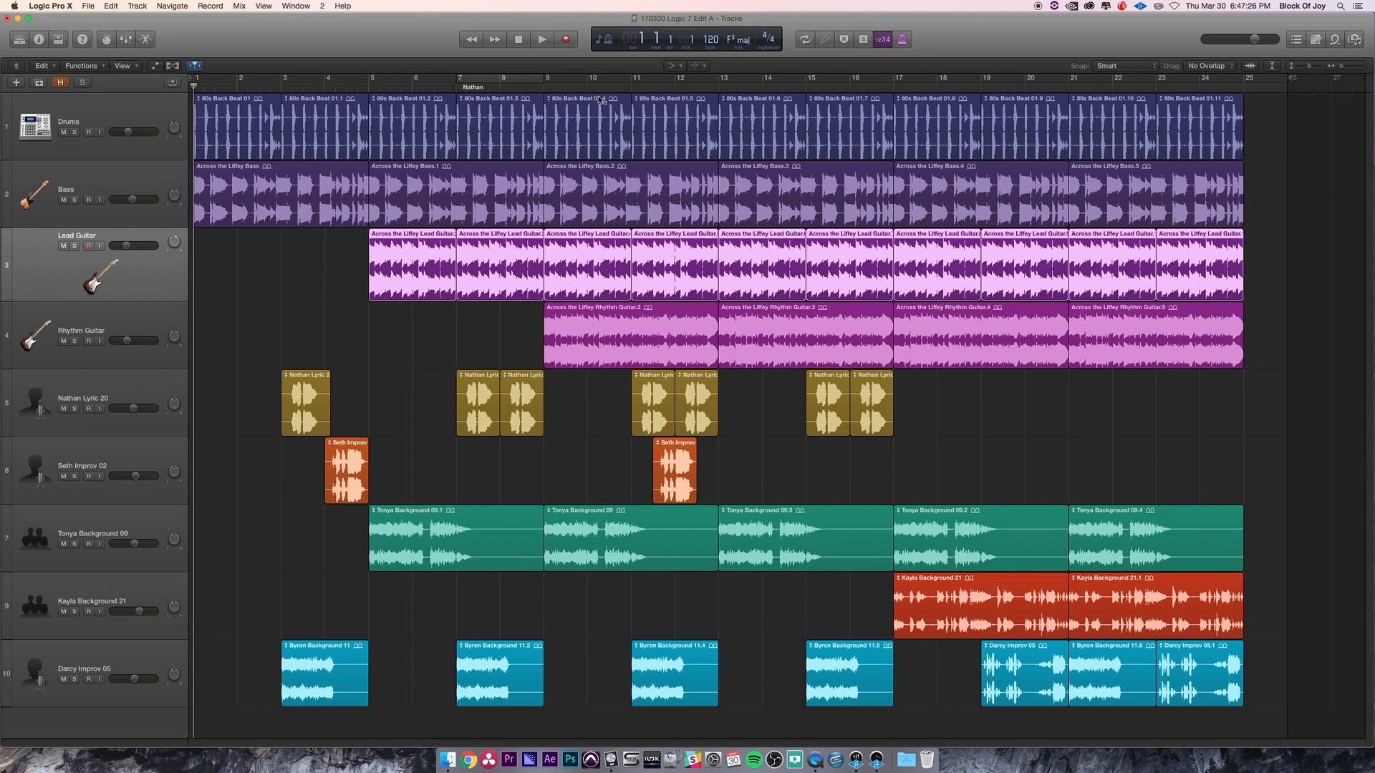
{"action": "key", "text": "super+k"}
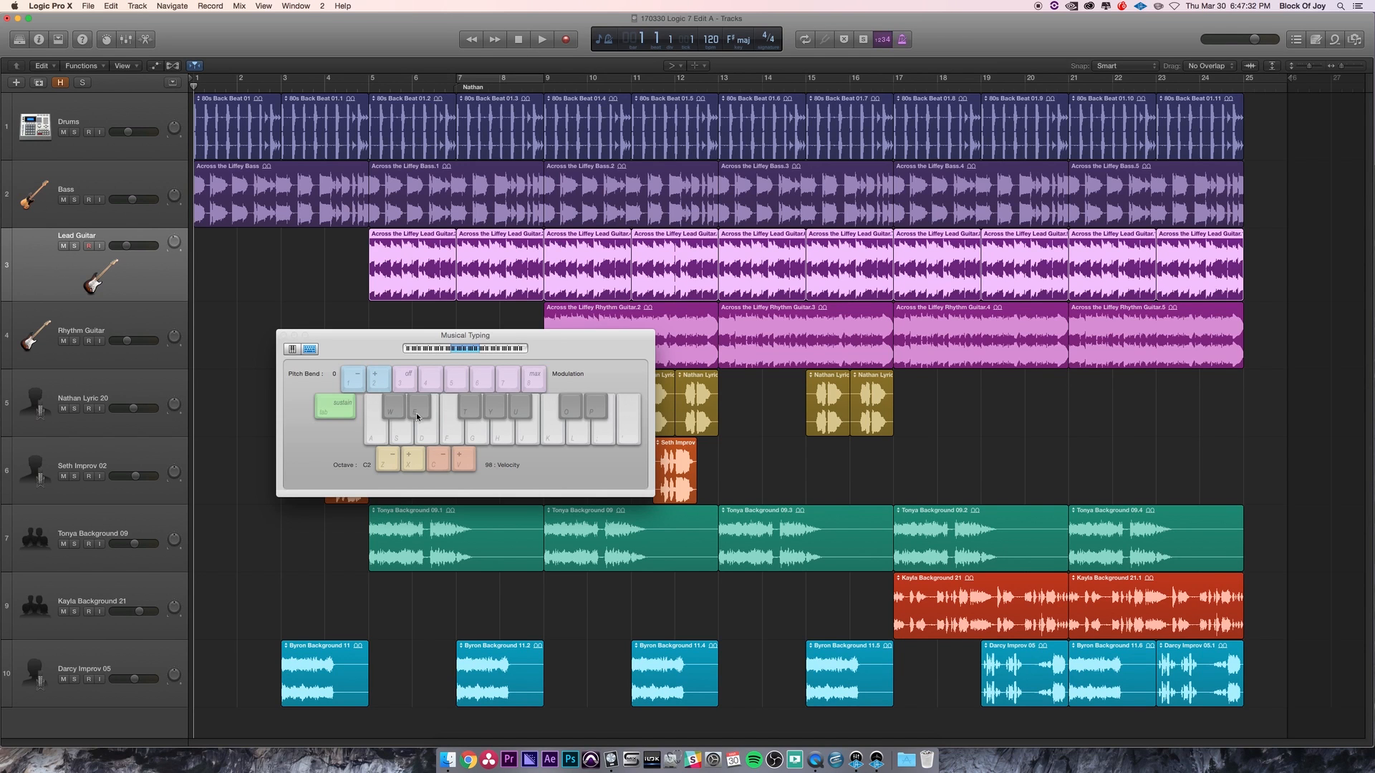
{"action": "left_click", "coordinate": [284, 336]}
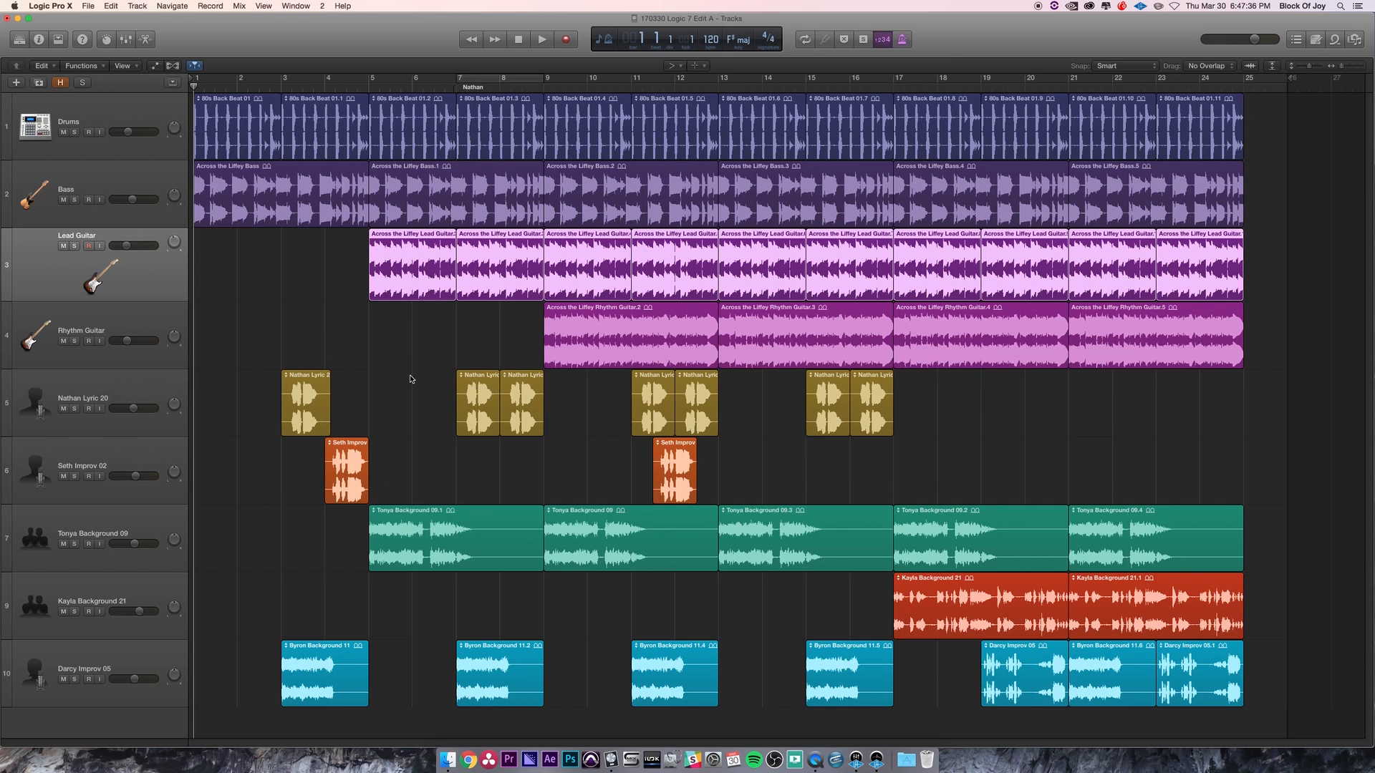
- Add a new software instrument track to the project
{"action": "left_click", "coordinate": [169, 6]}
{"action": "mouse_move", "coordinate": [137, 6]}
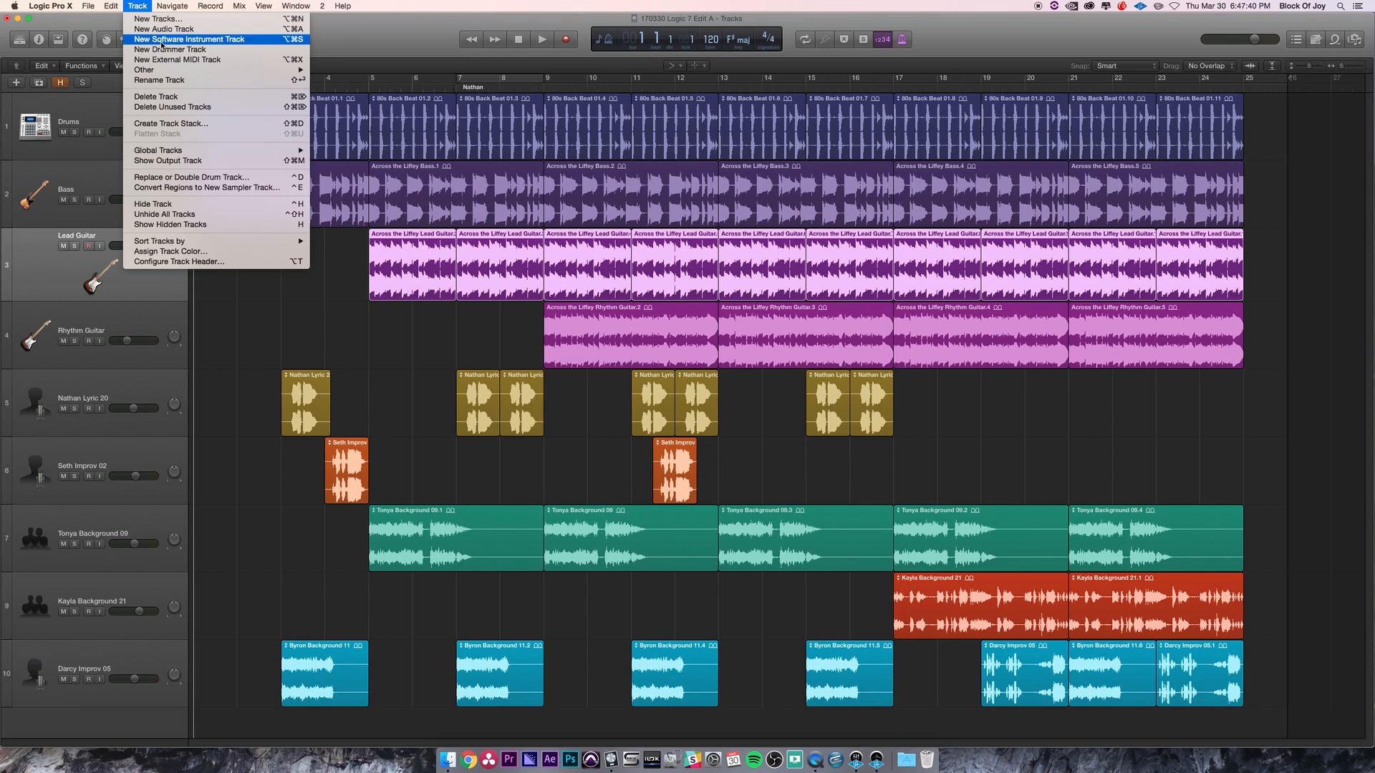
{"action": "left_click", "coordinate": [162, 39]}
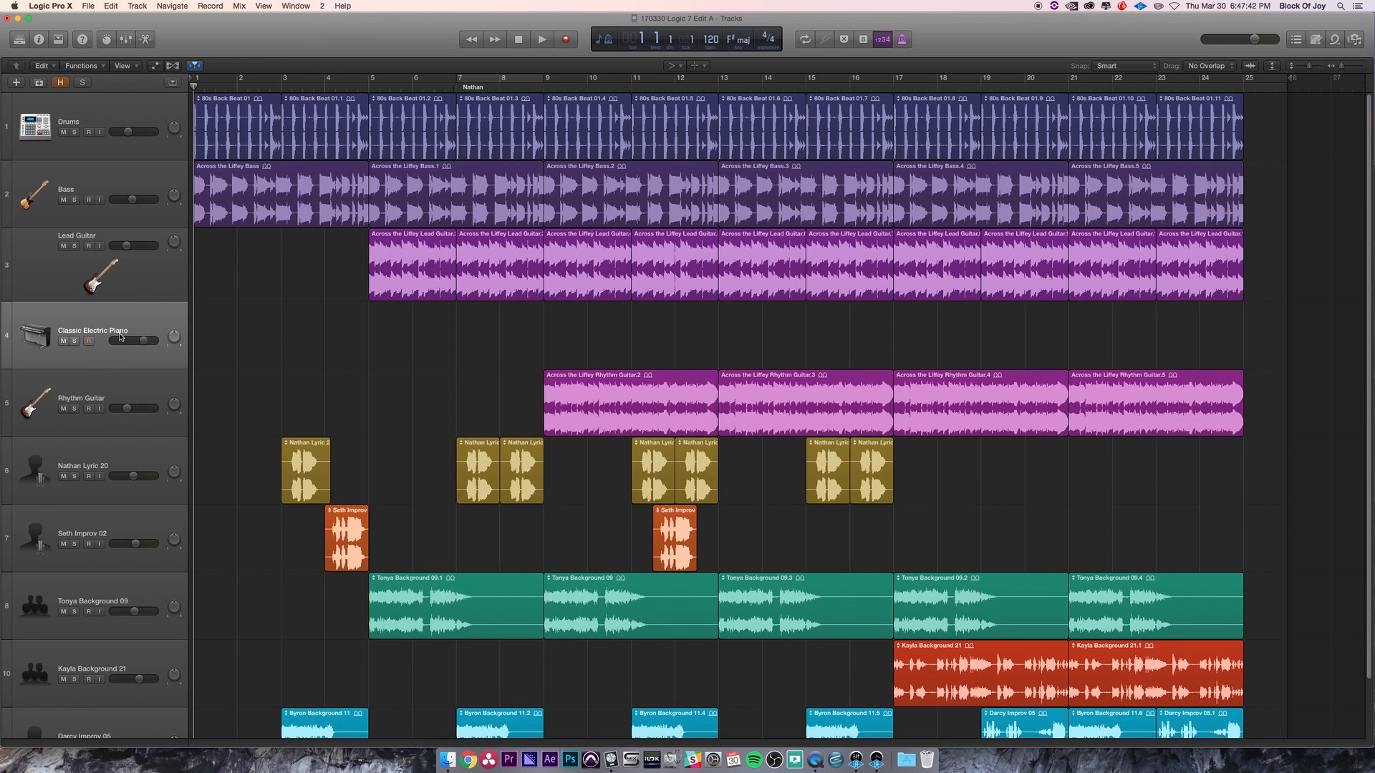
- Play the notes A, S, D, G, H, J and K on the Classic Electric Piano with Musical Typing, then close it
{"action": "key", "text": "super+k"}
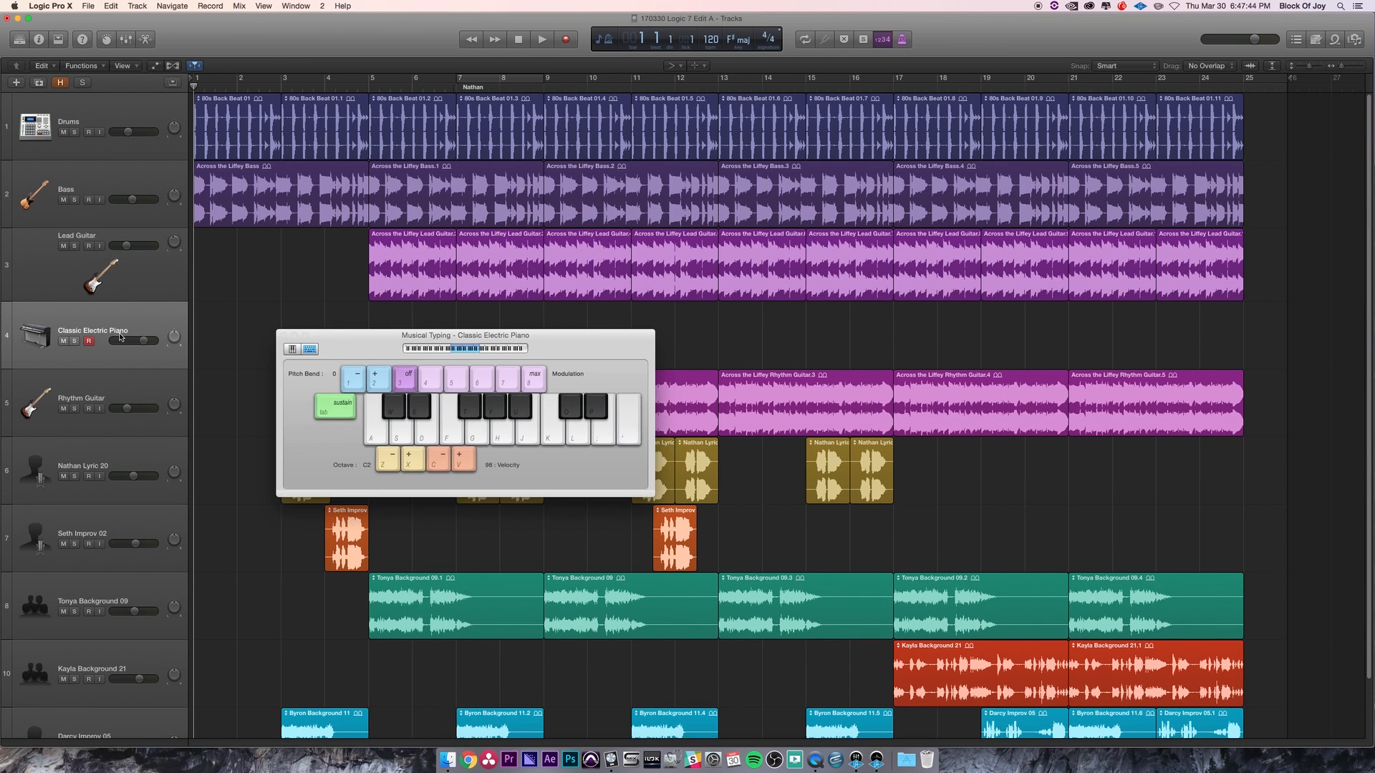
{"action": "key", "text": "a"}
{"action": "key", "text": "s"}
{"action": "key", "text": "d"}
{"action": "key", "text": "g"}
{"action": "key", "text": "h"}
{"action": "key", "text": "j"}
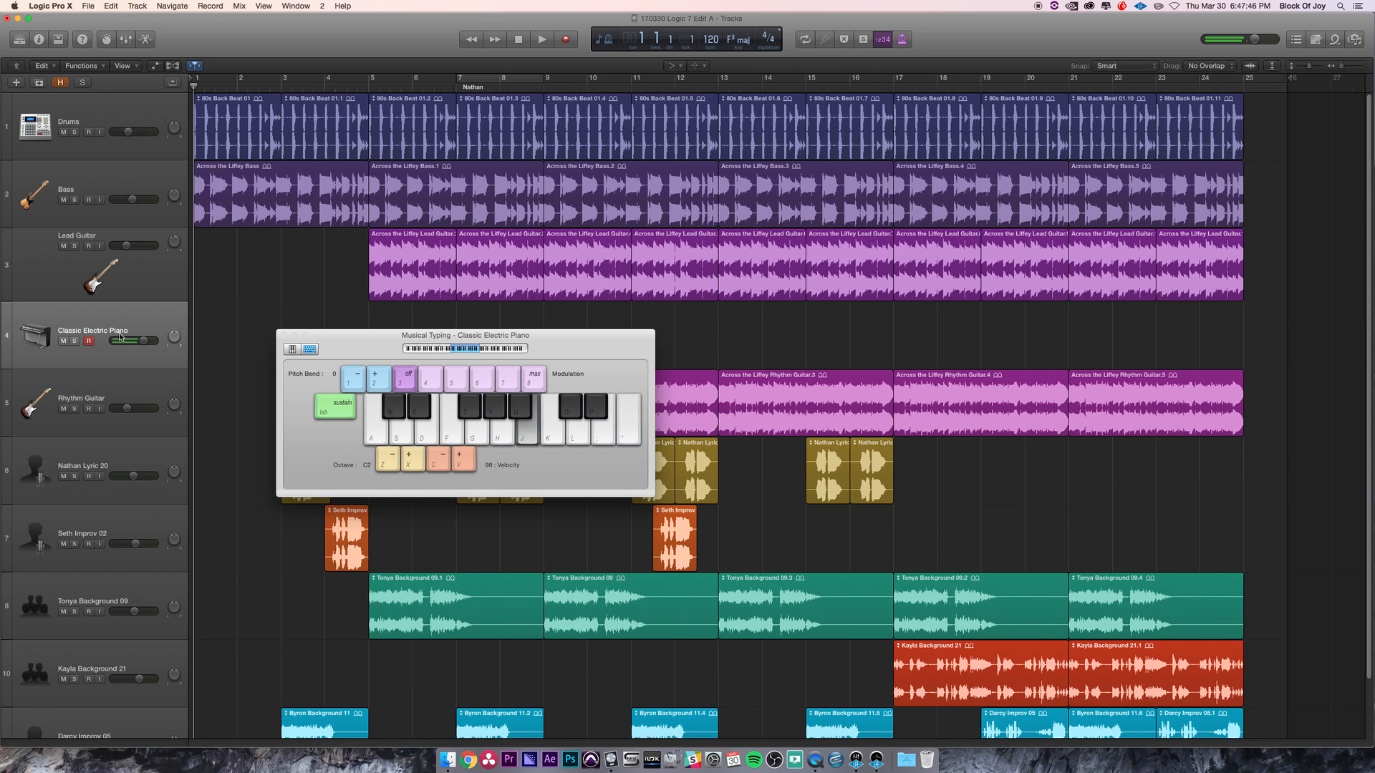
{"action": "key", "text": "k"}
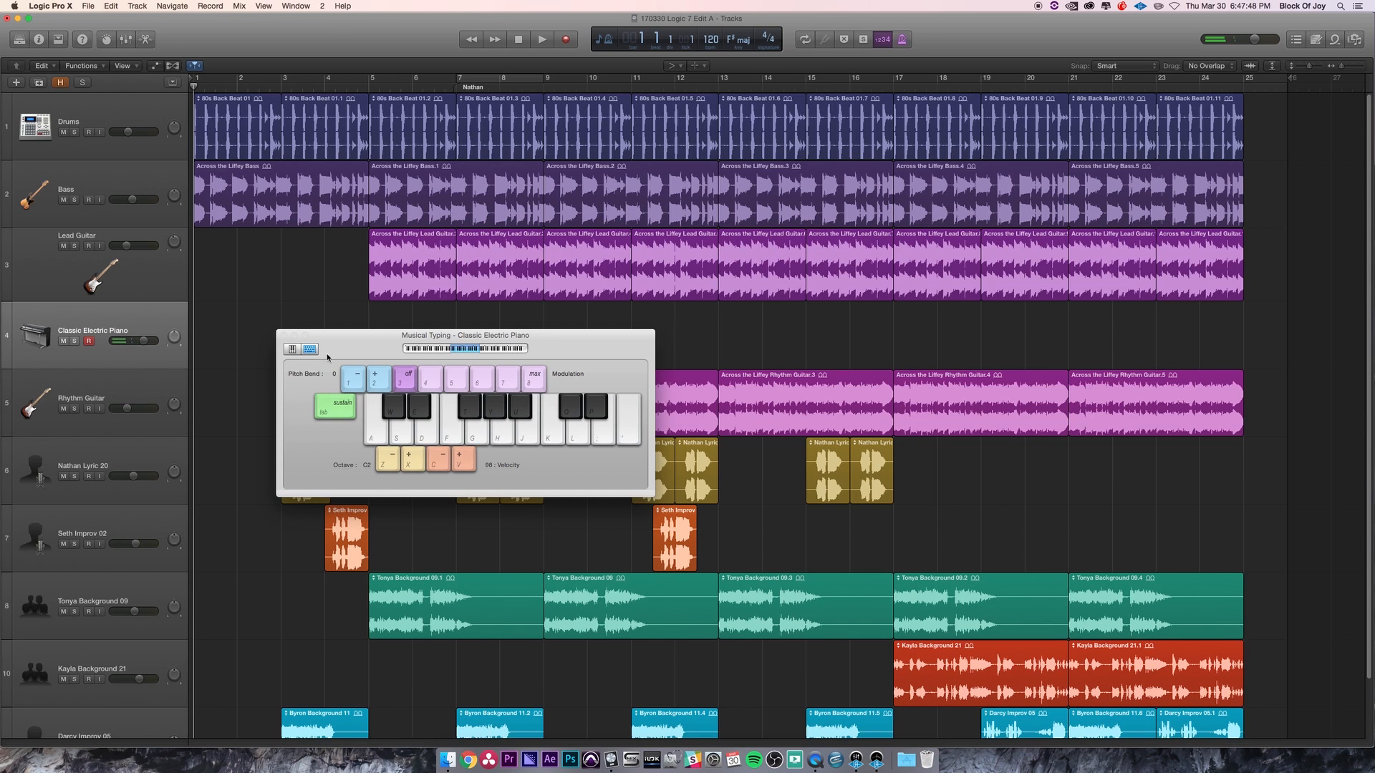
{"action": "left_click", "coordinate": [283, 336]}
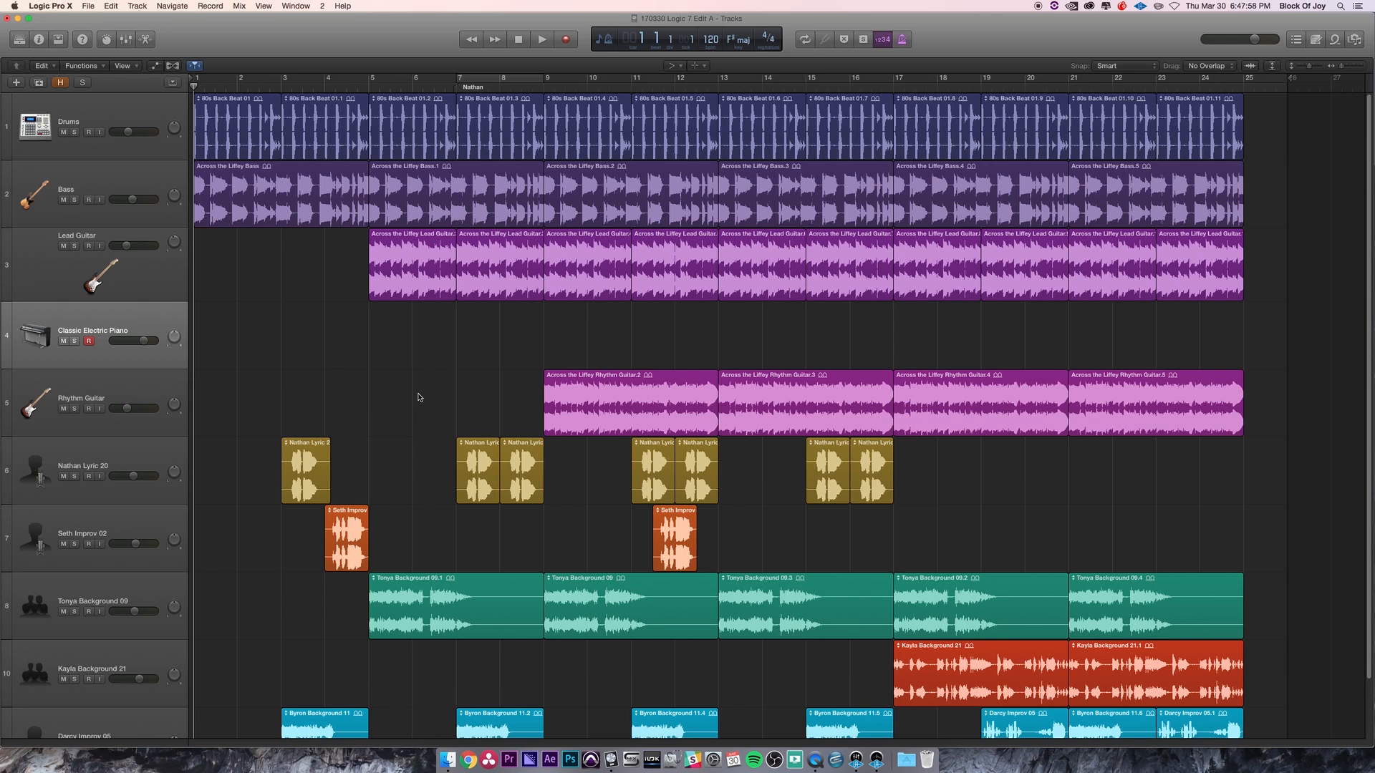
- Delete the new Classic Electric Piano track, showing and hiding the editor around the deletion
{"action": "key", "text": "e"}
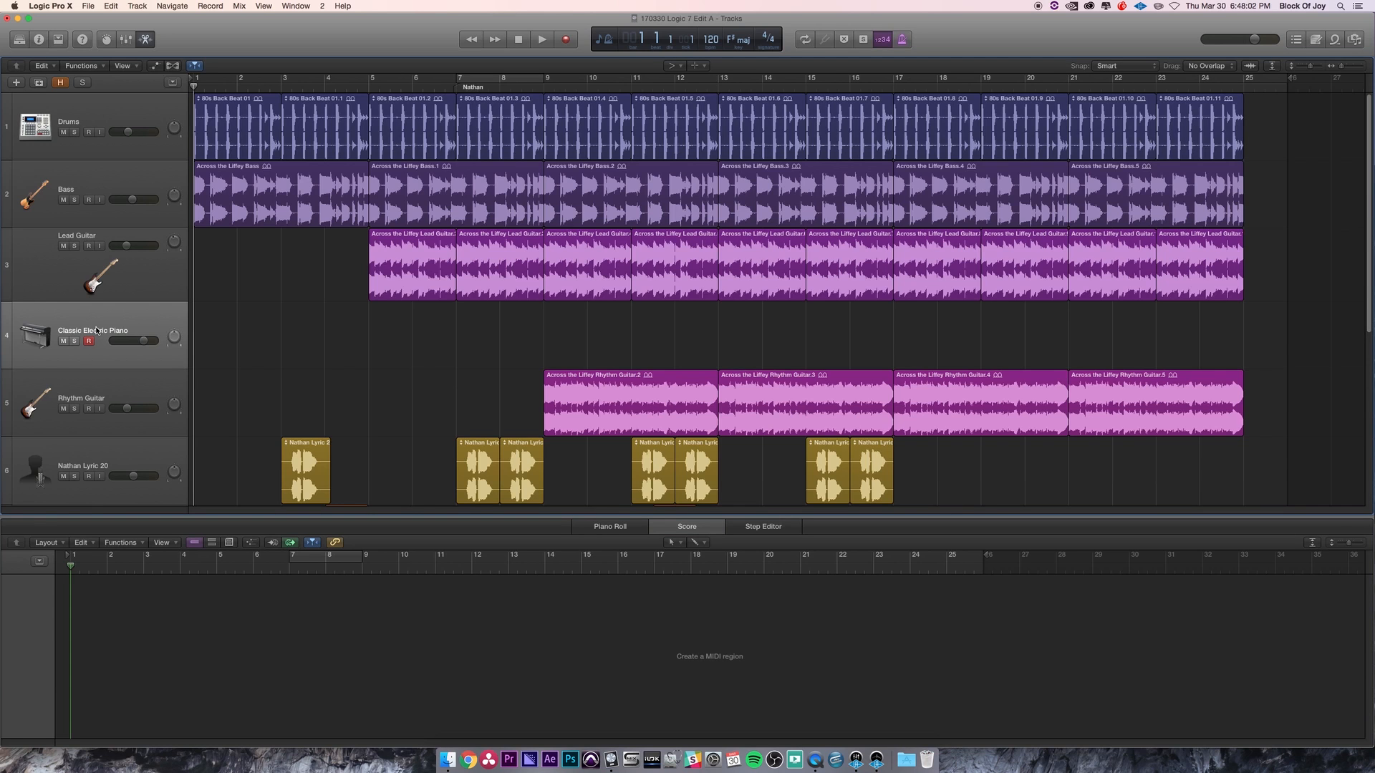
{"action": "key", "text": "super+BackSpace"}
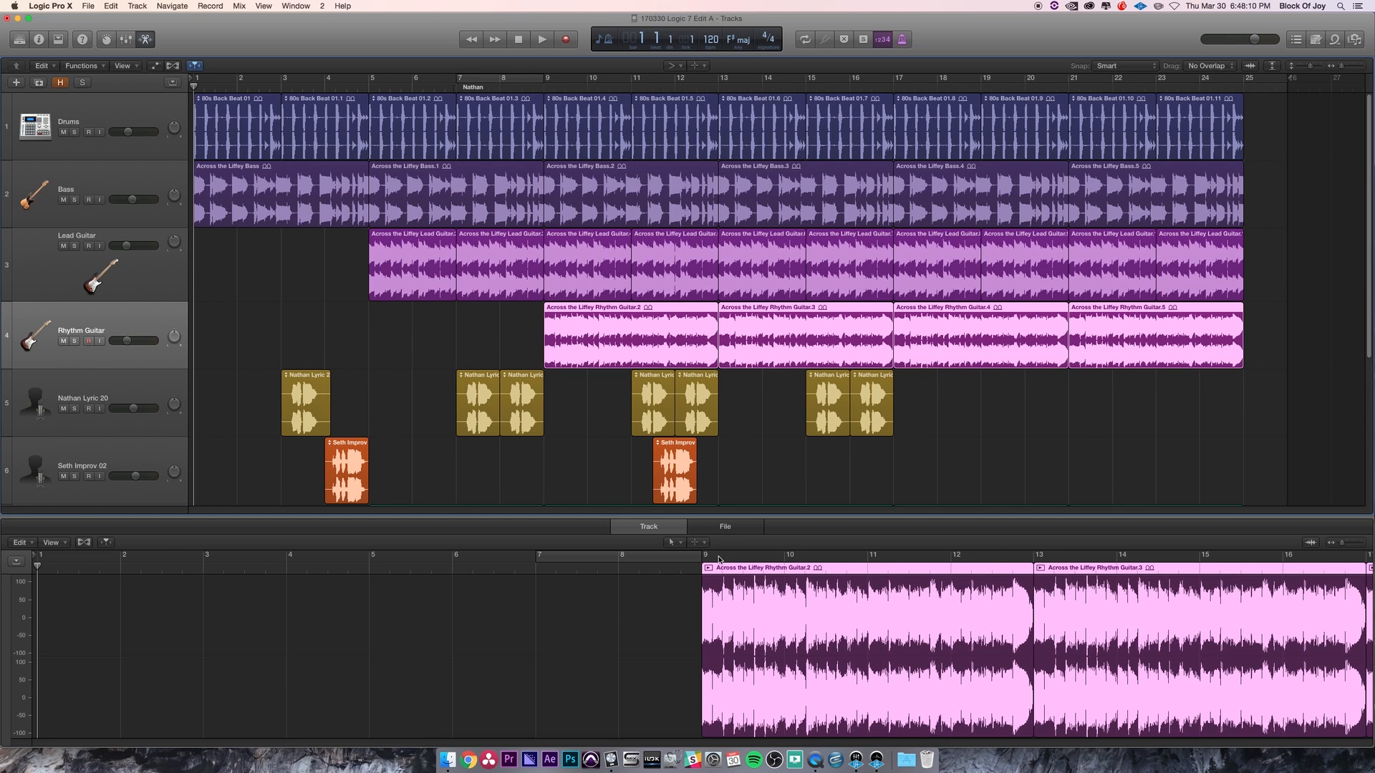
{"action": "key", "text": "e"}
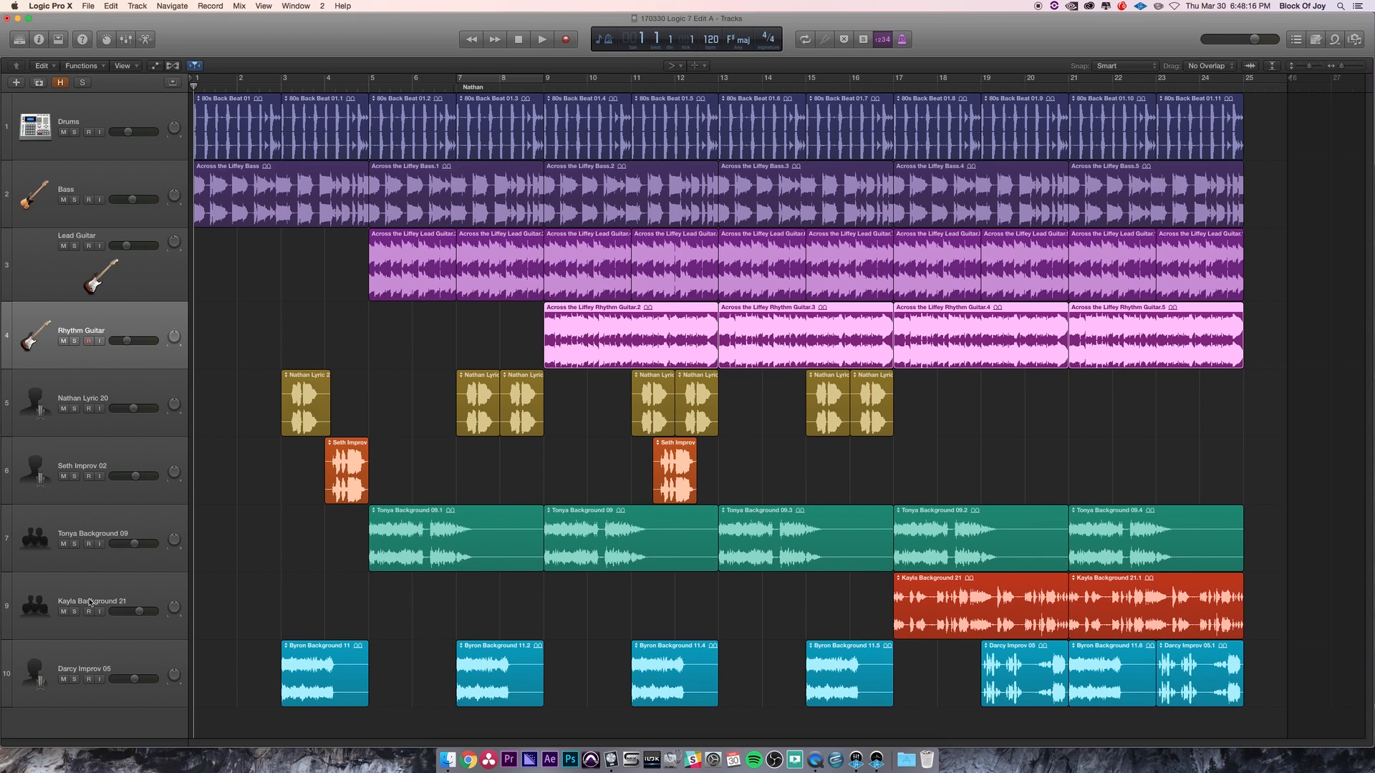
- Select the Nathan Lyric 20 track and show and hide its plug-in window
{"action": "left_click", "coordinate": [87, 393]}
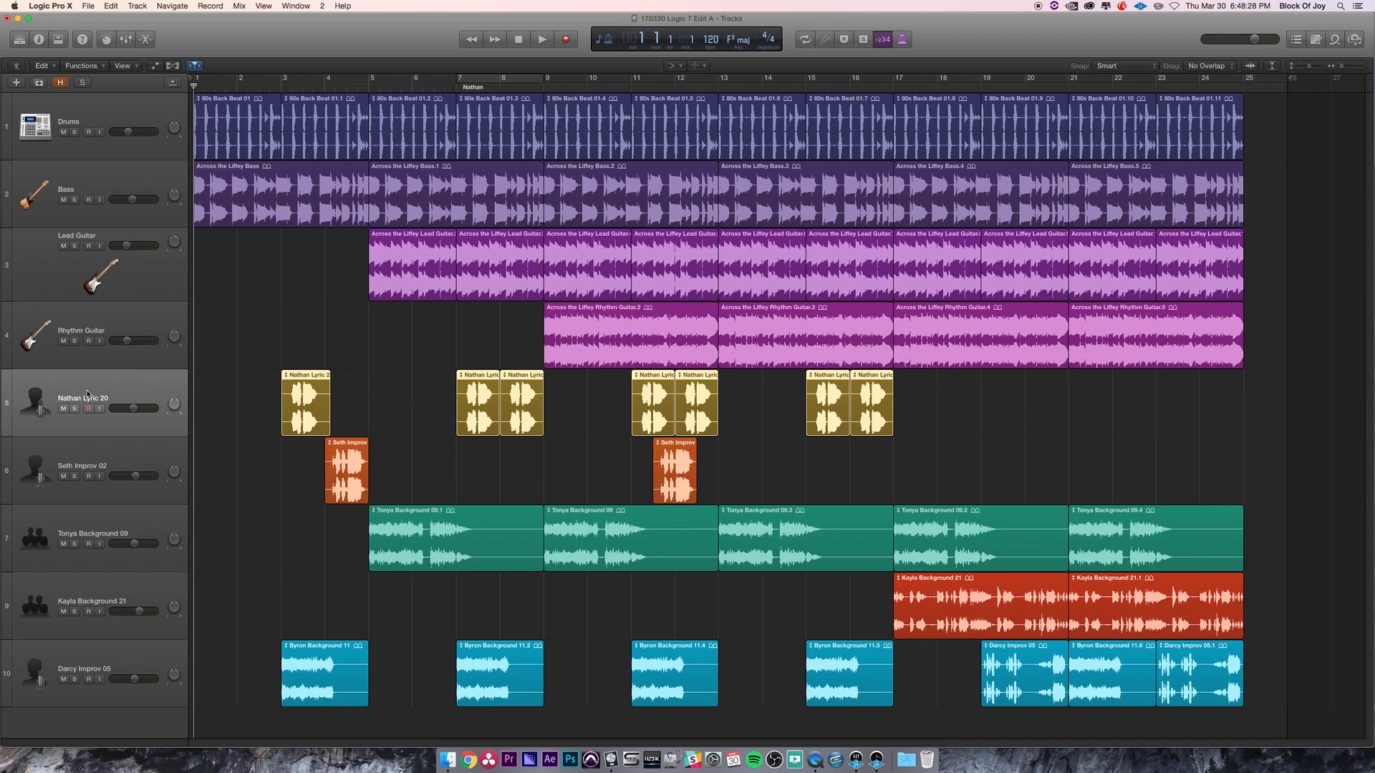
{"action": "key", "text": "v"}
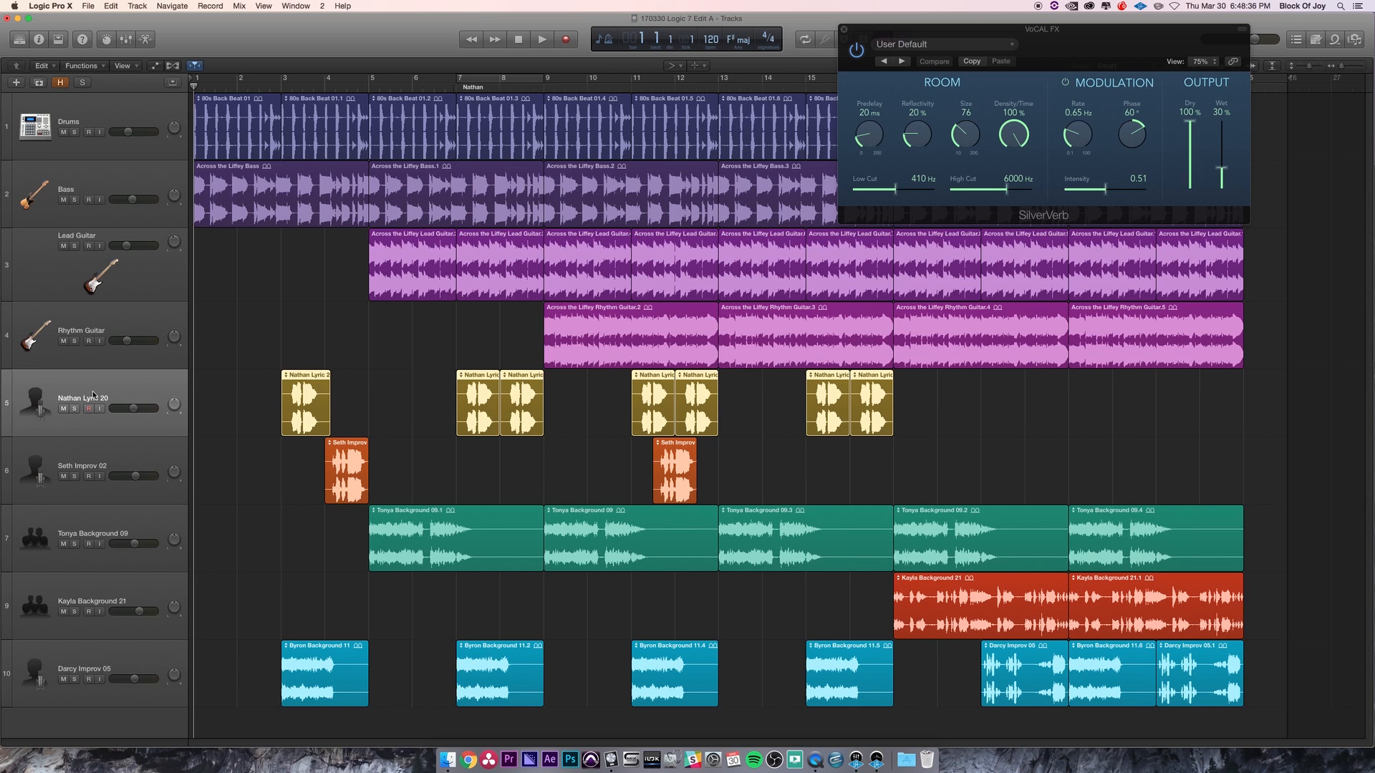
{"action": "key", "text": "v"}
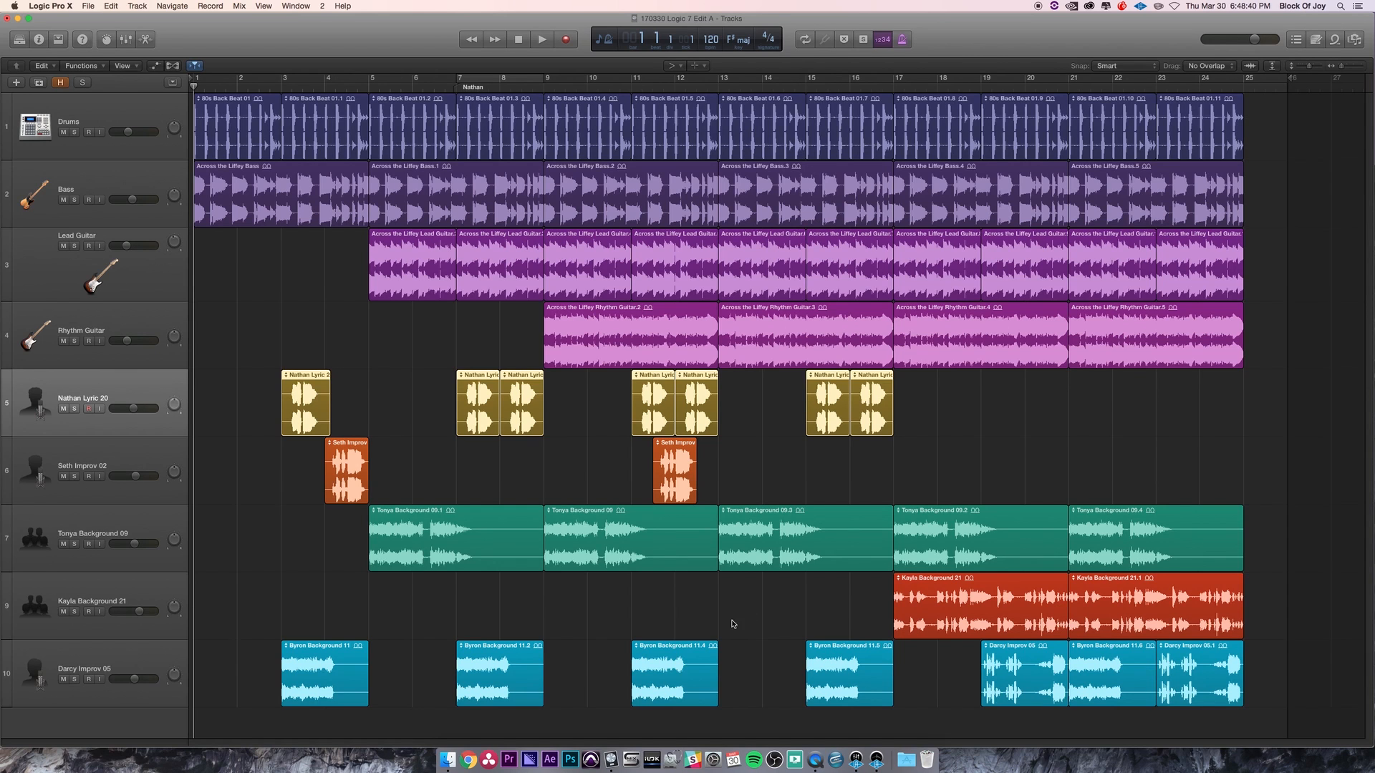
- Open Smart Controls for the track, switch between its Controls and EQ views repeatedly, then close it
{"action": "key", "text": "b"}
{"action": "left_click", "coordinate": [703, 560]}
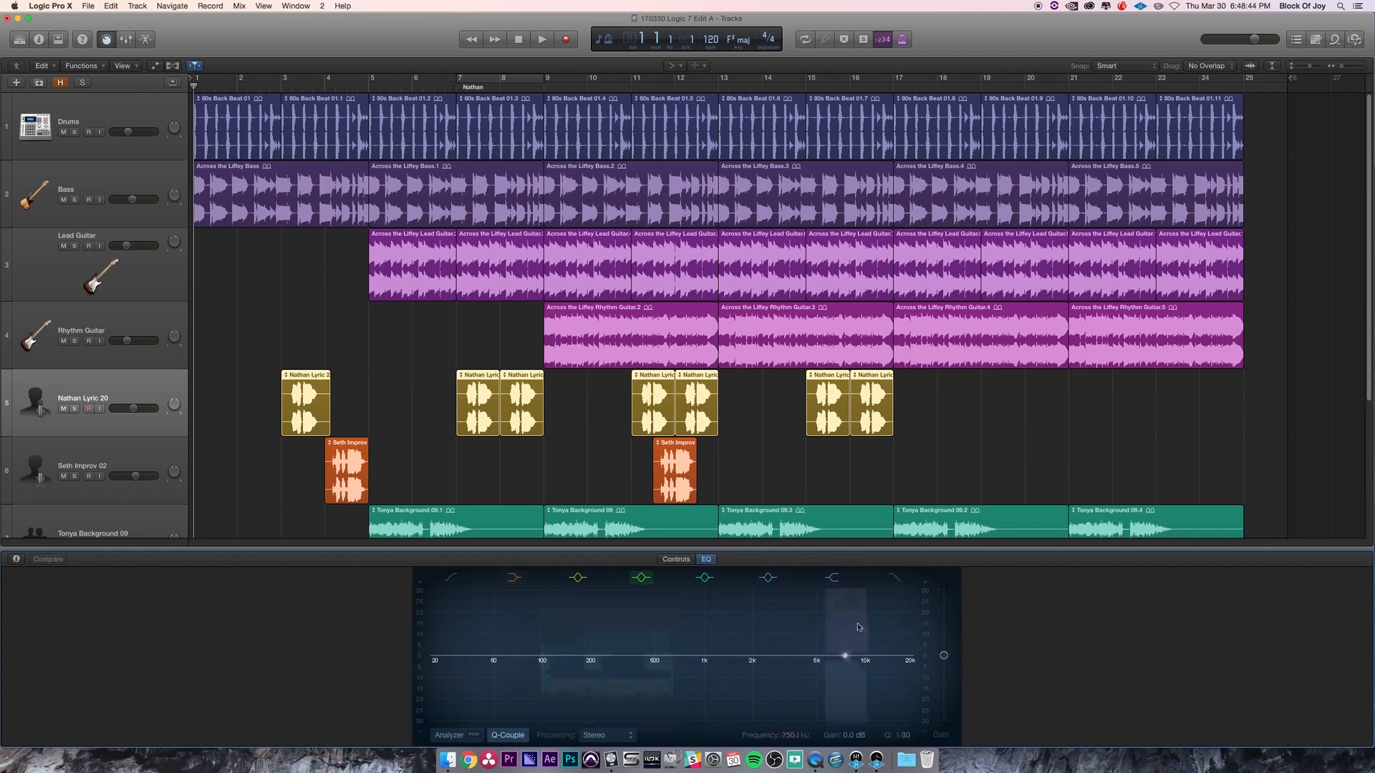
{"action": "left_click", "coordinate": [686, 560]}
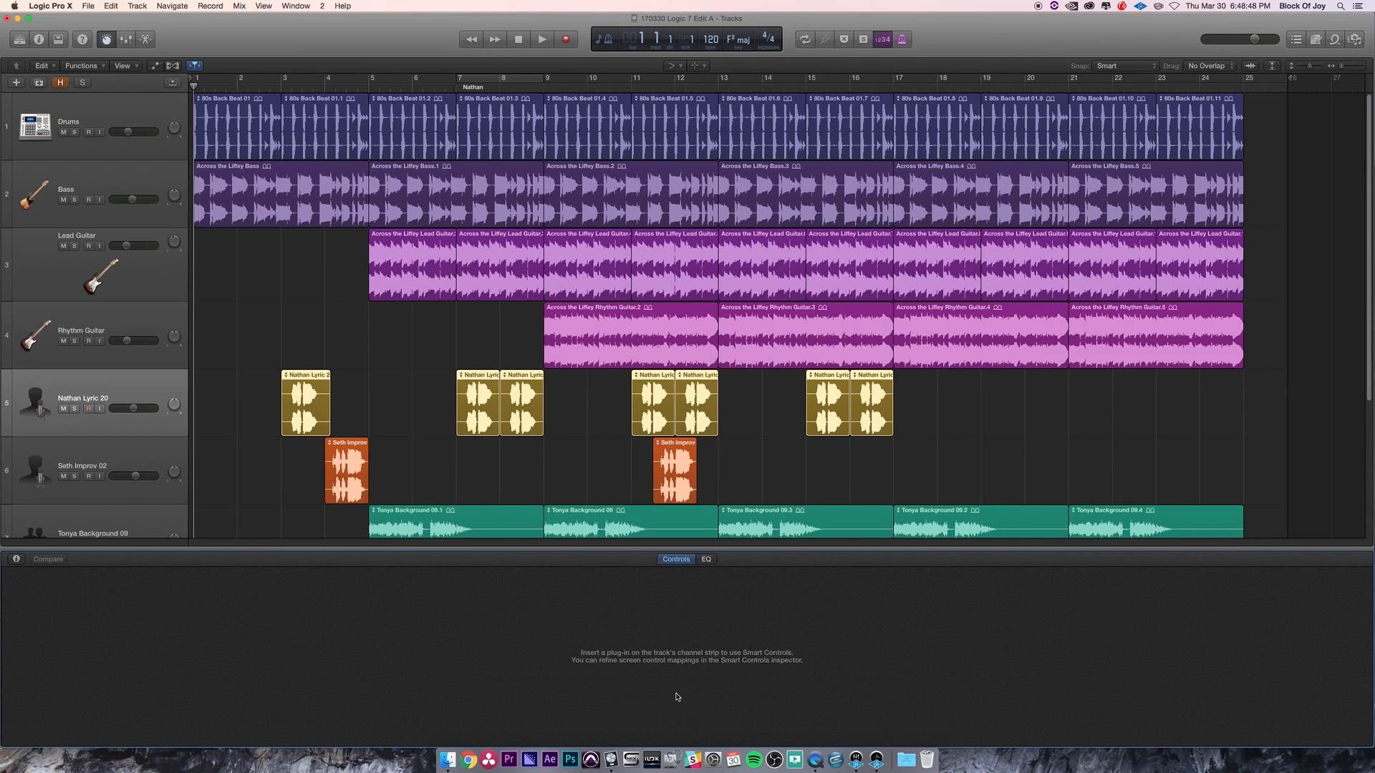
{"action": "left_click", "coordinate": [706, 560]}
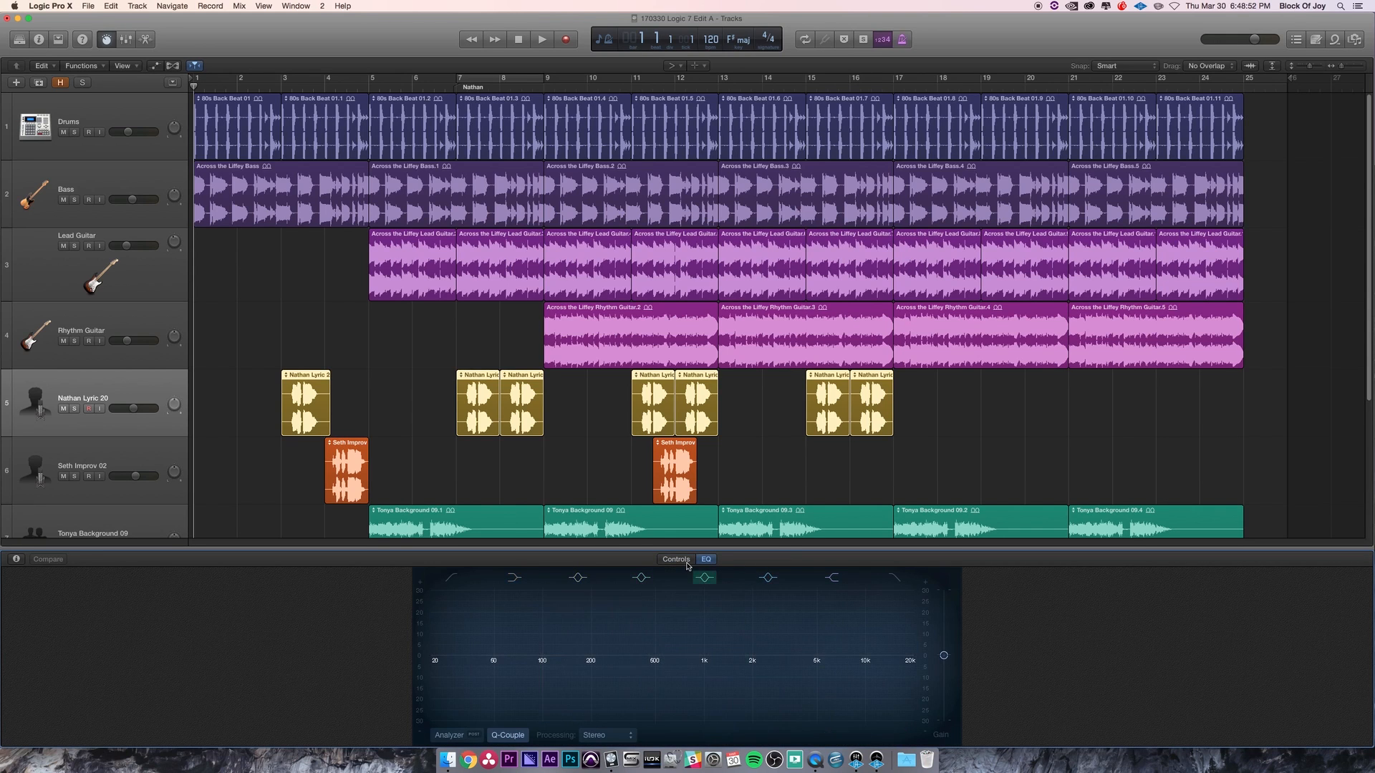
{"action": "left_click", "coordinate": [684, 562]}
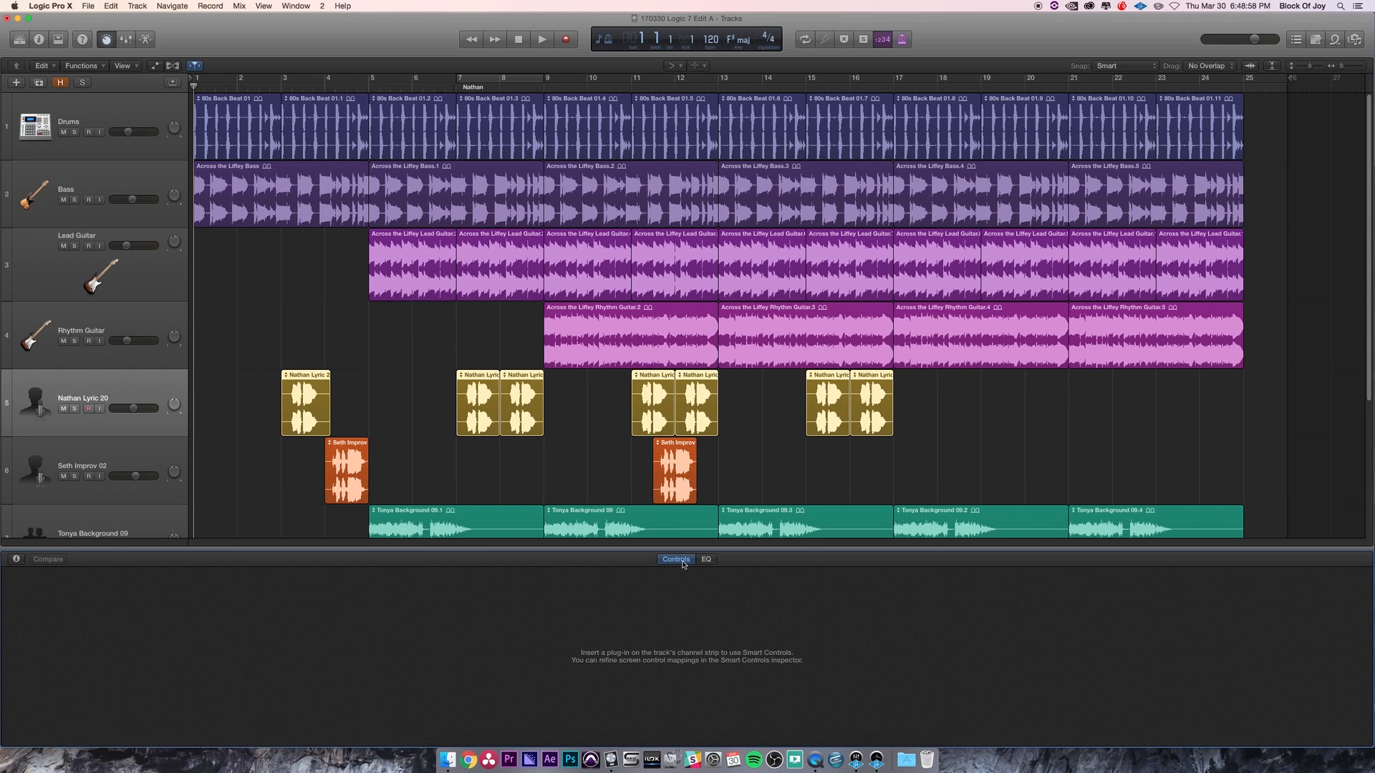
{"action": "key", "text": "b"}
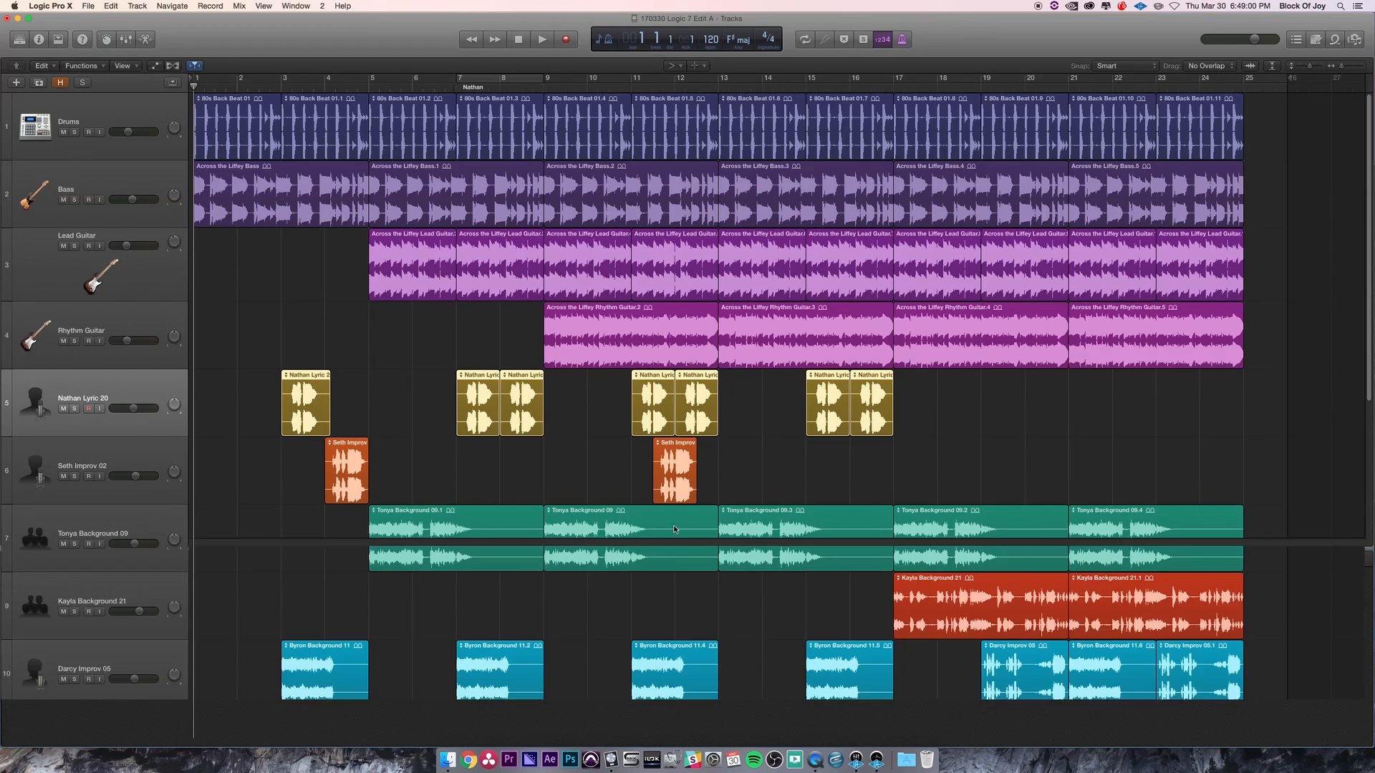